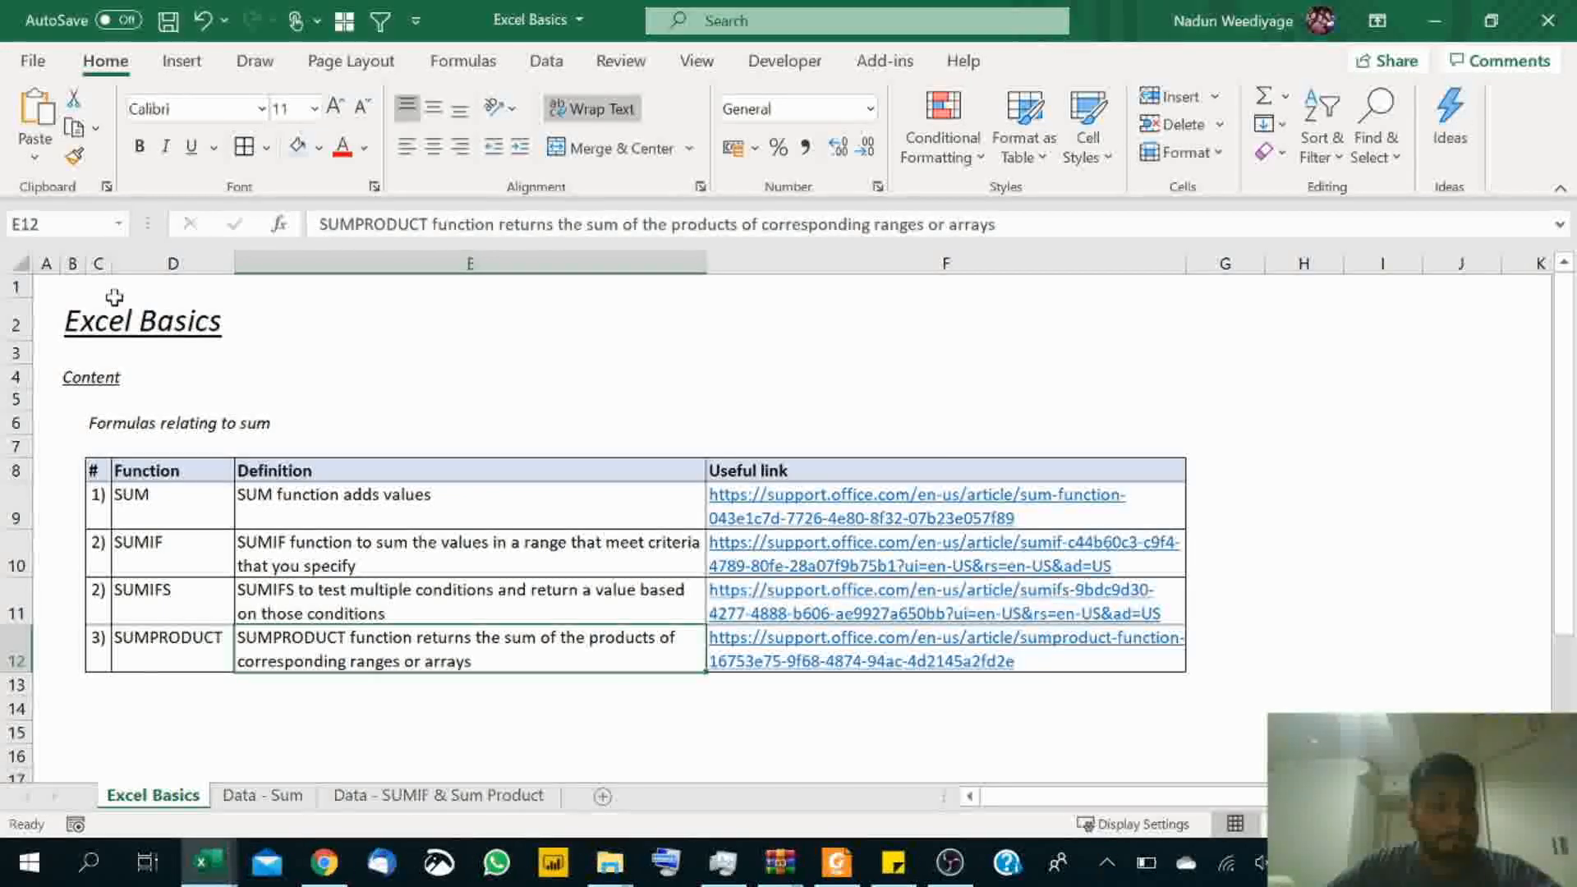
Review the SUM, SUMIF, SUMIFS and SUMPRODUCT entries and their definitions in the contents table.
left_click(208, 515)
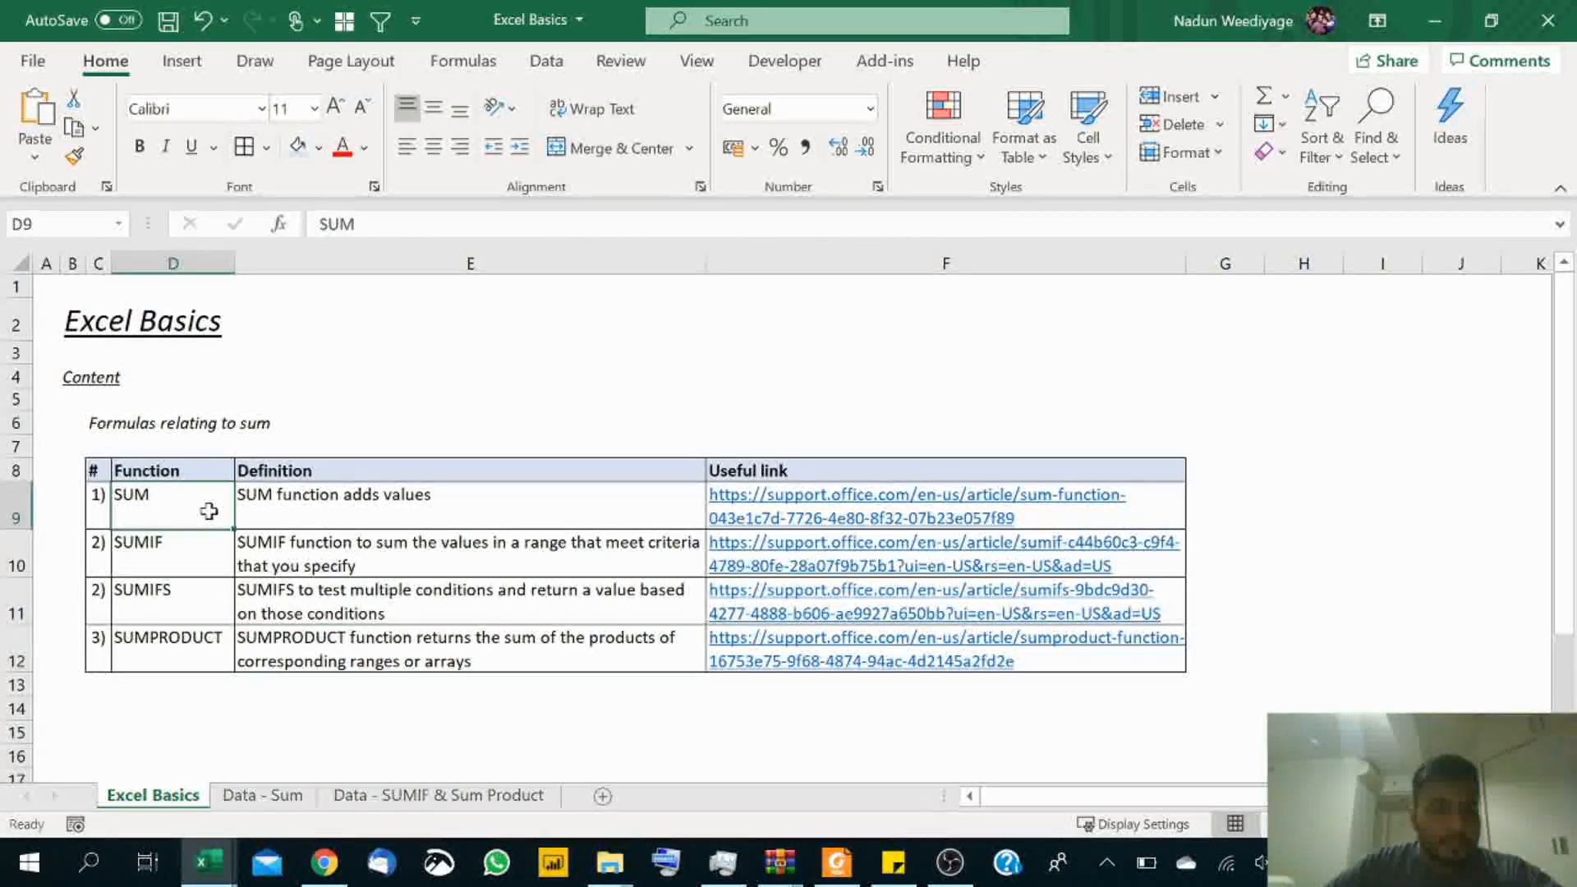
left_click(205, 554)
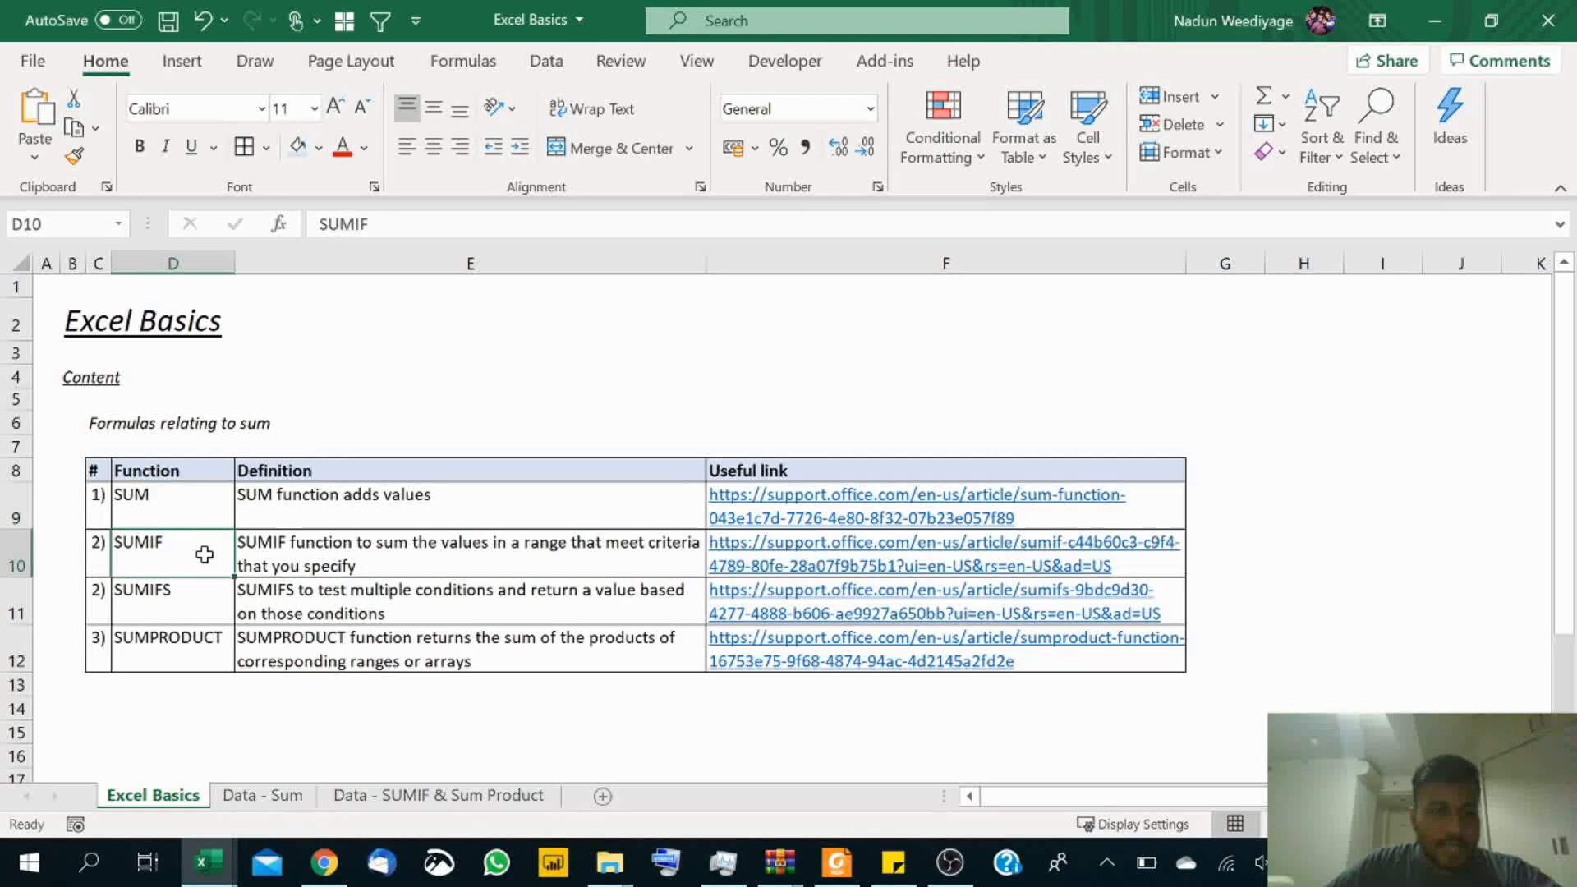
left_click(198, 599)
left_click(191, 649)
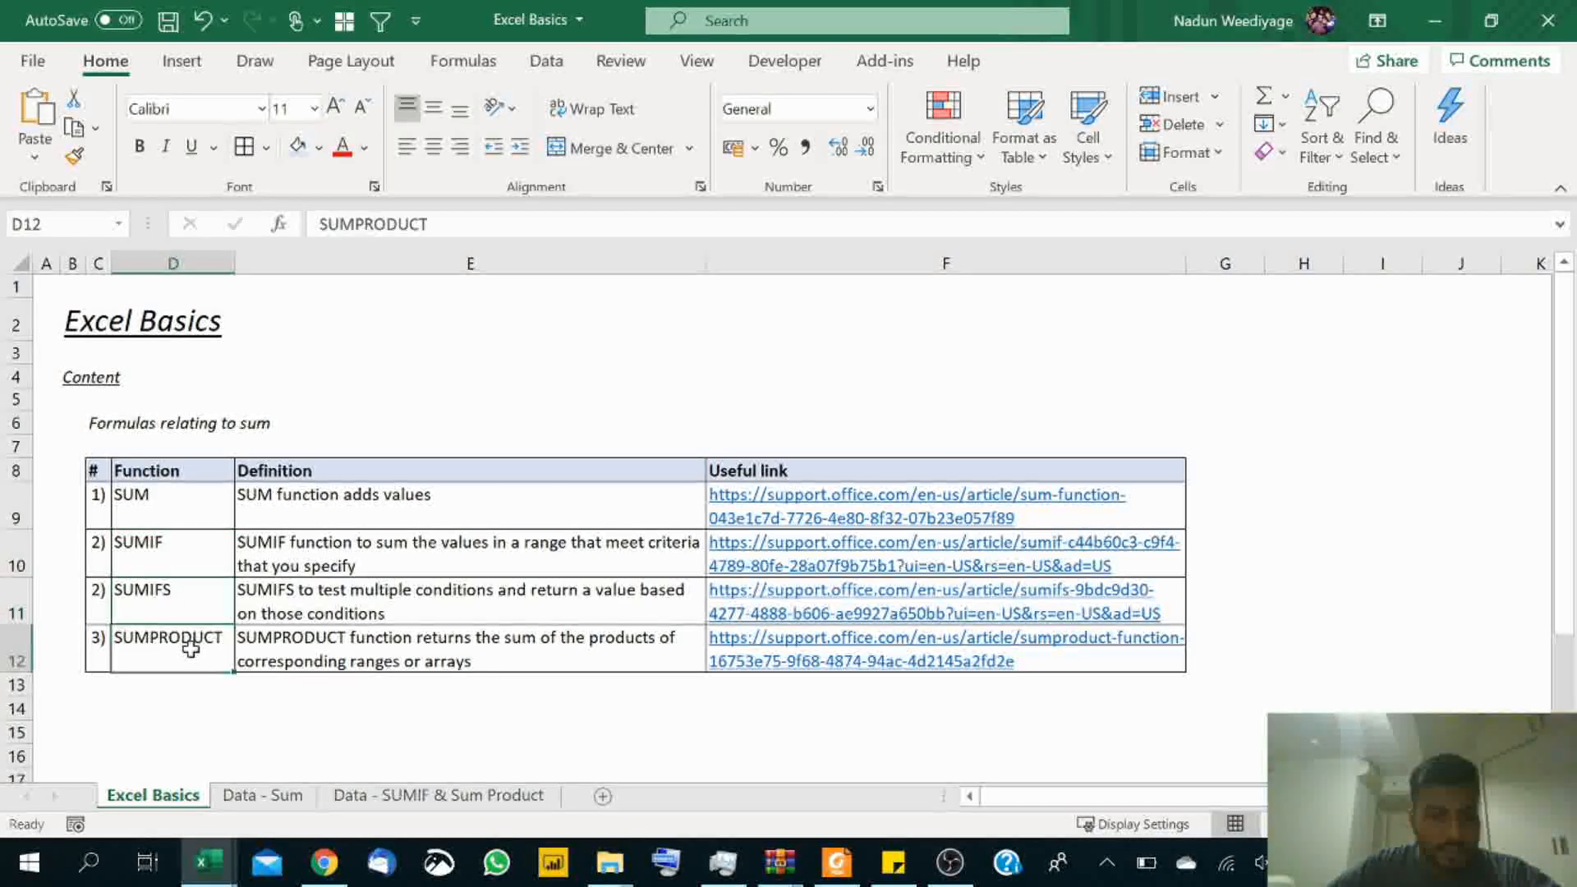
left_click(308, 503)
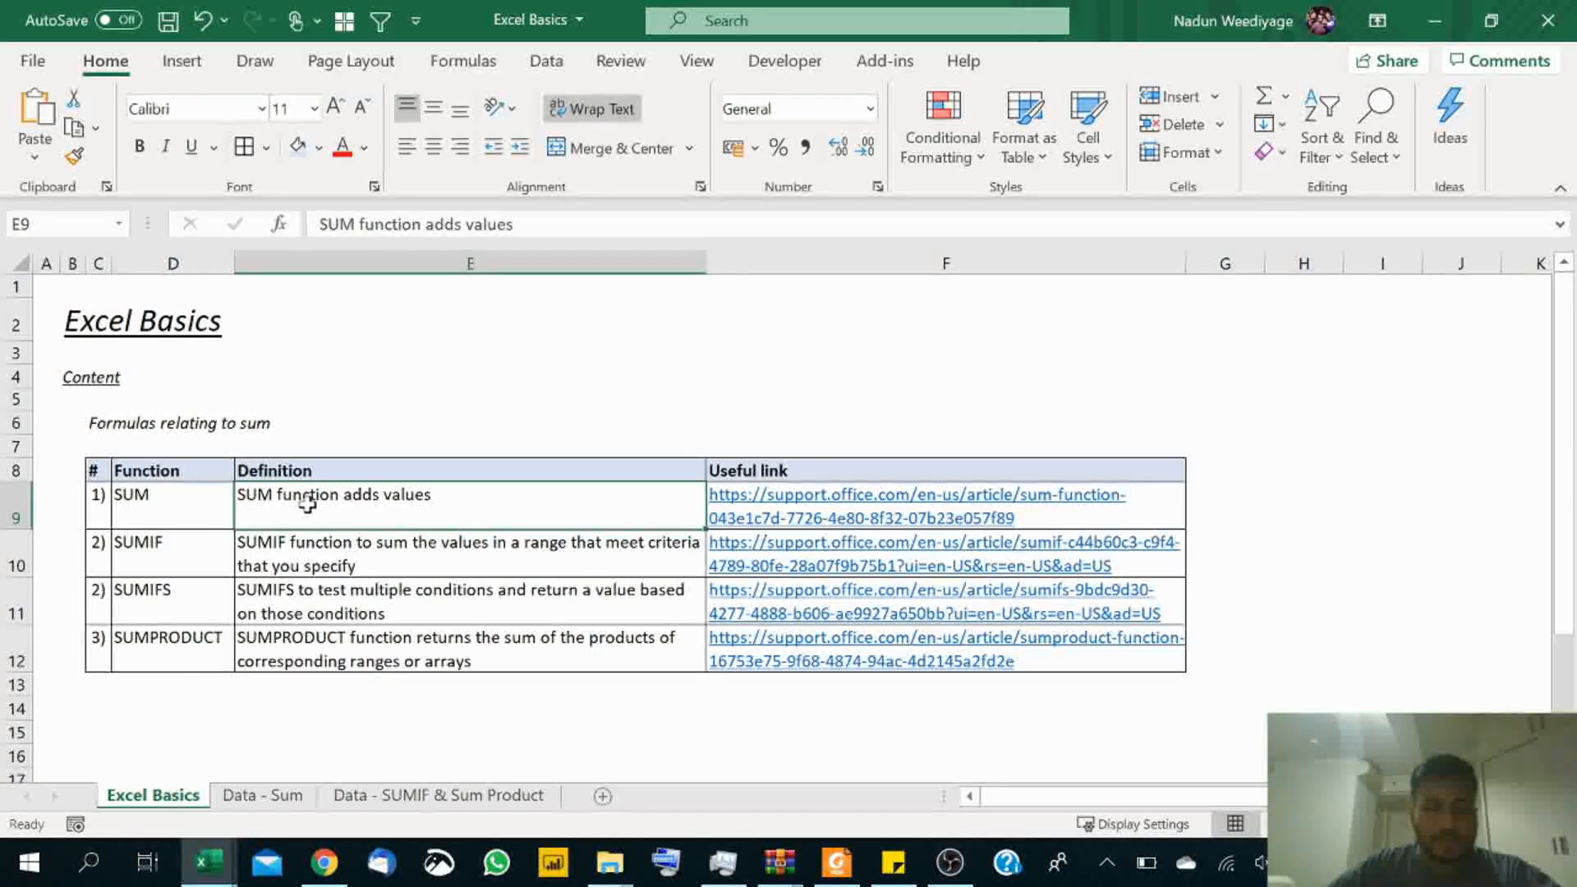
left_click(350, 560)
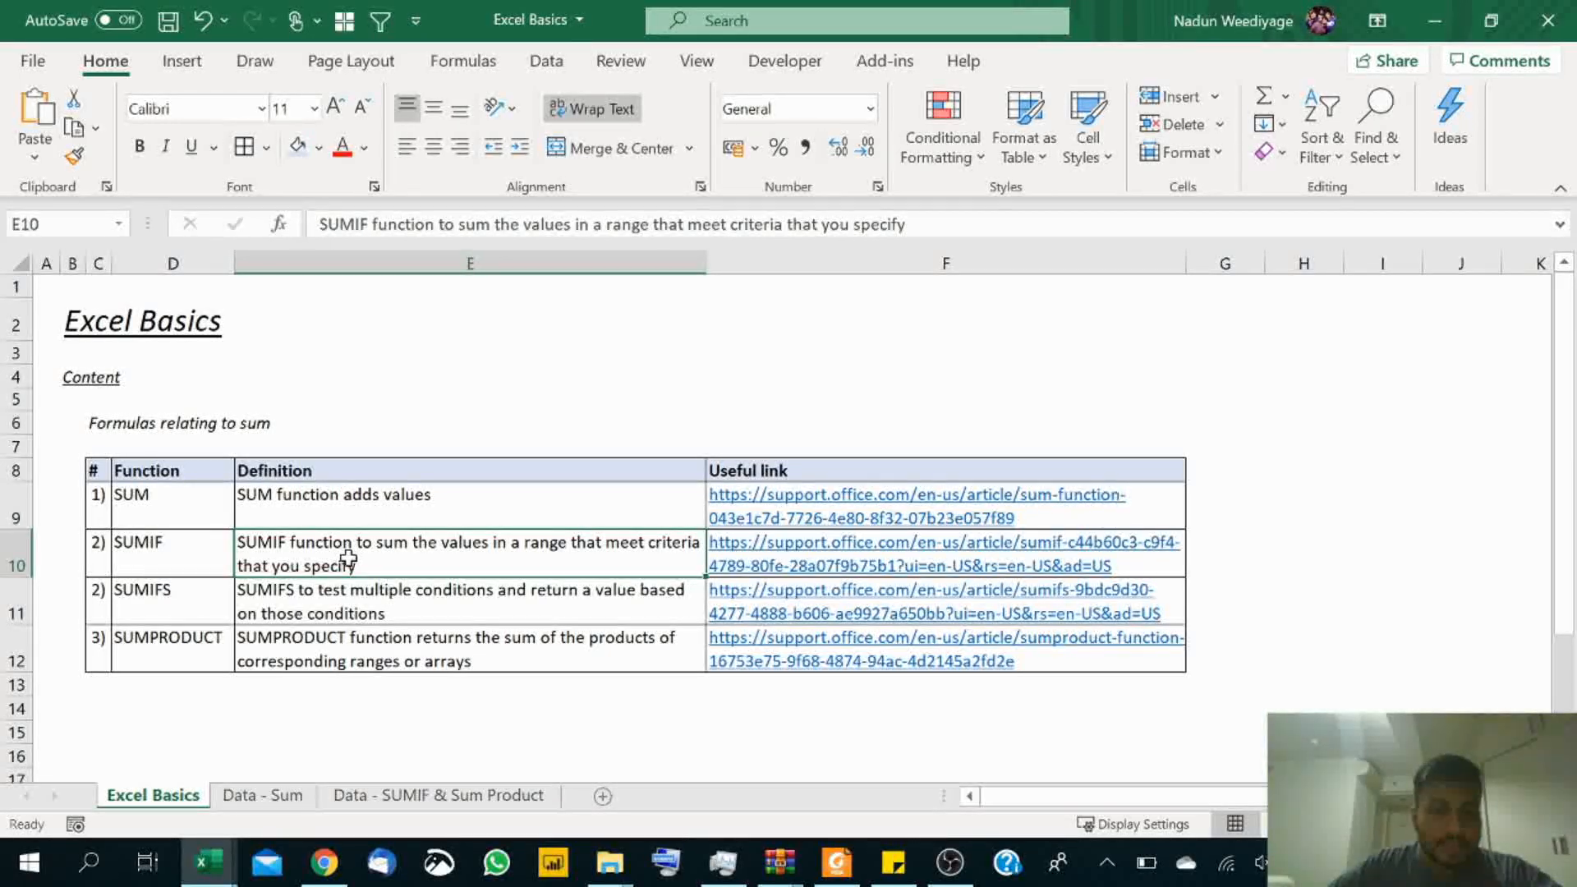
left_click(362, 610)
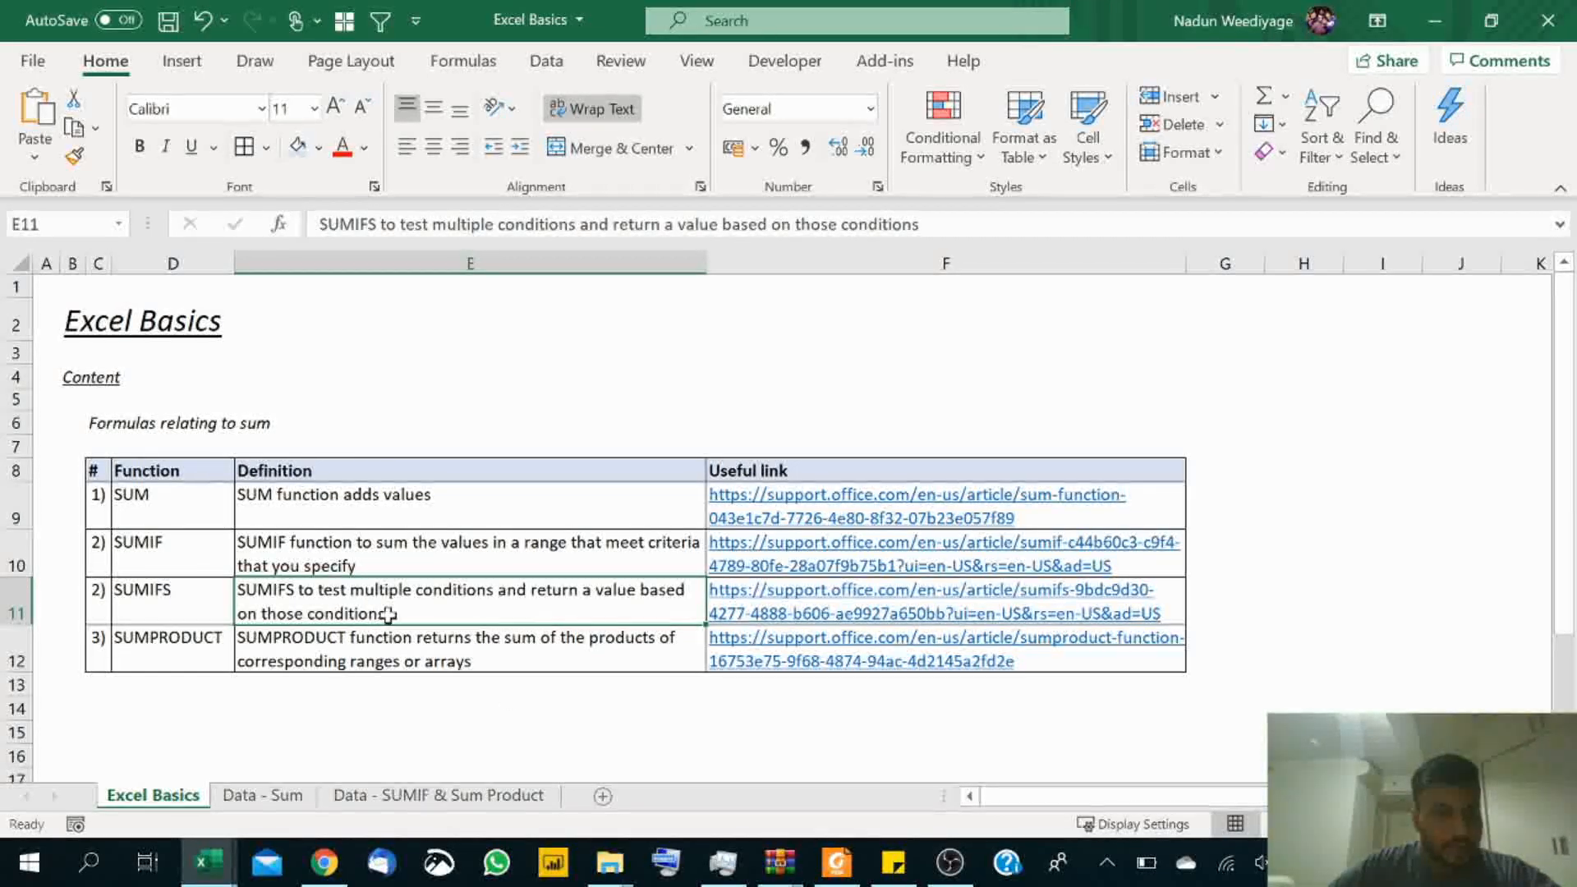
left_click(435, 661)
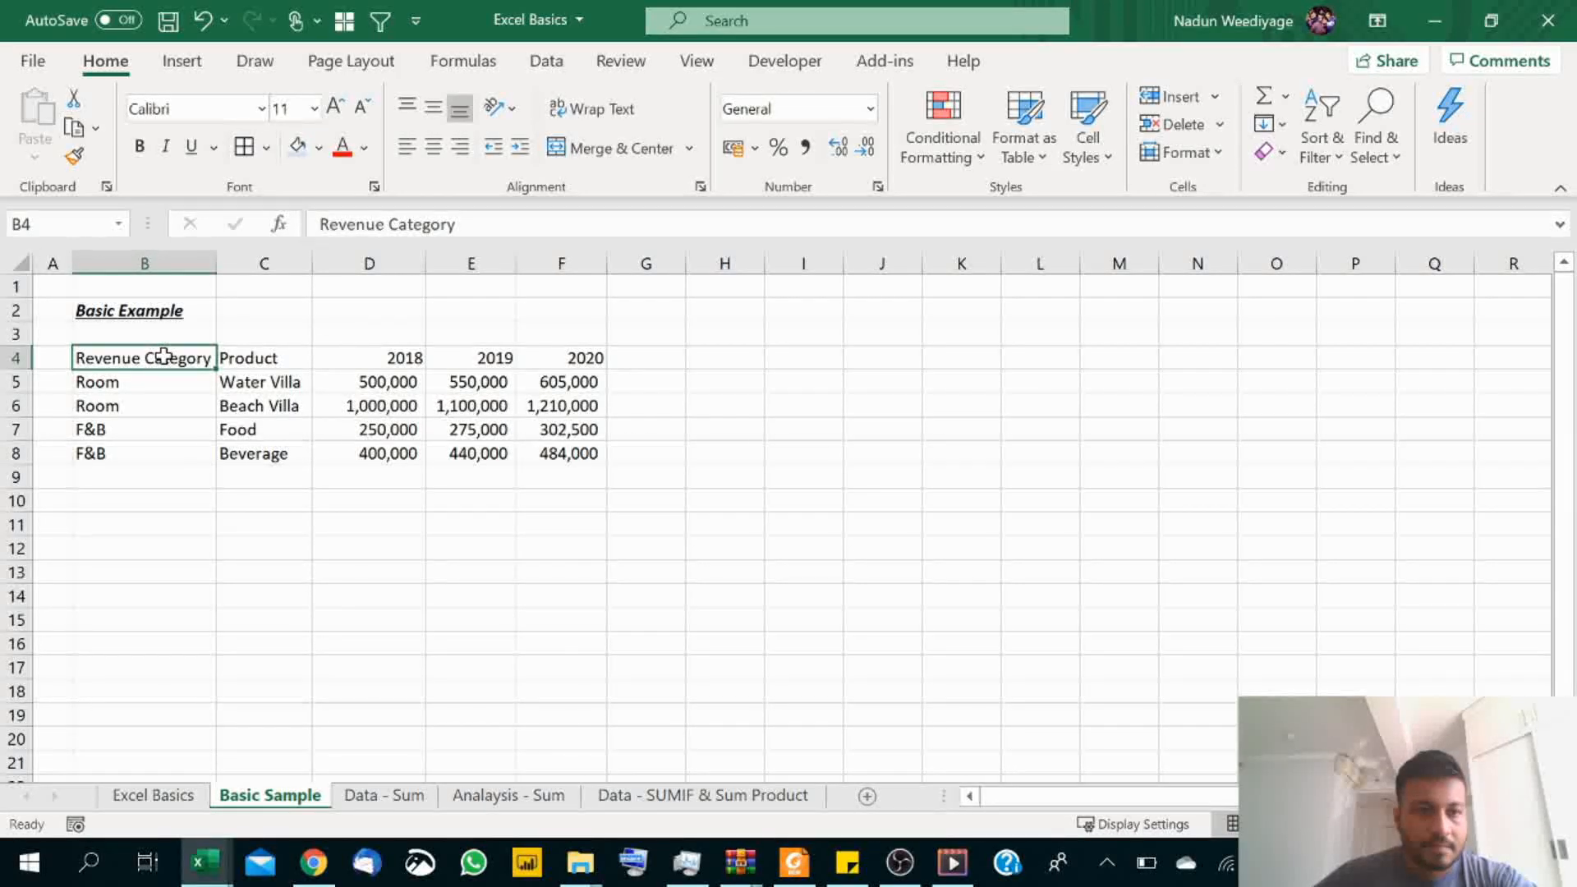
Review the Revenue Category and Product columns of the Basic Sample table, from Room and F&B down to Beverage.
left_click(106, 380)
left_click(121, 431)
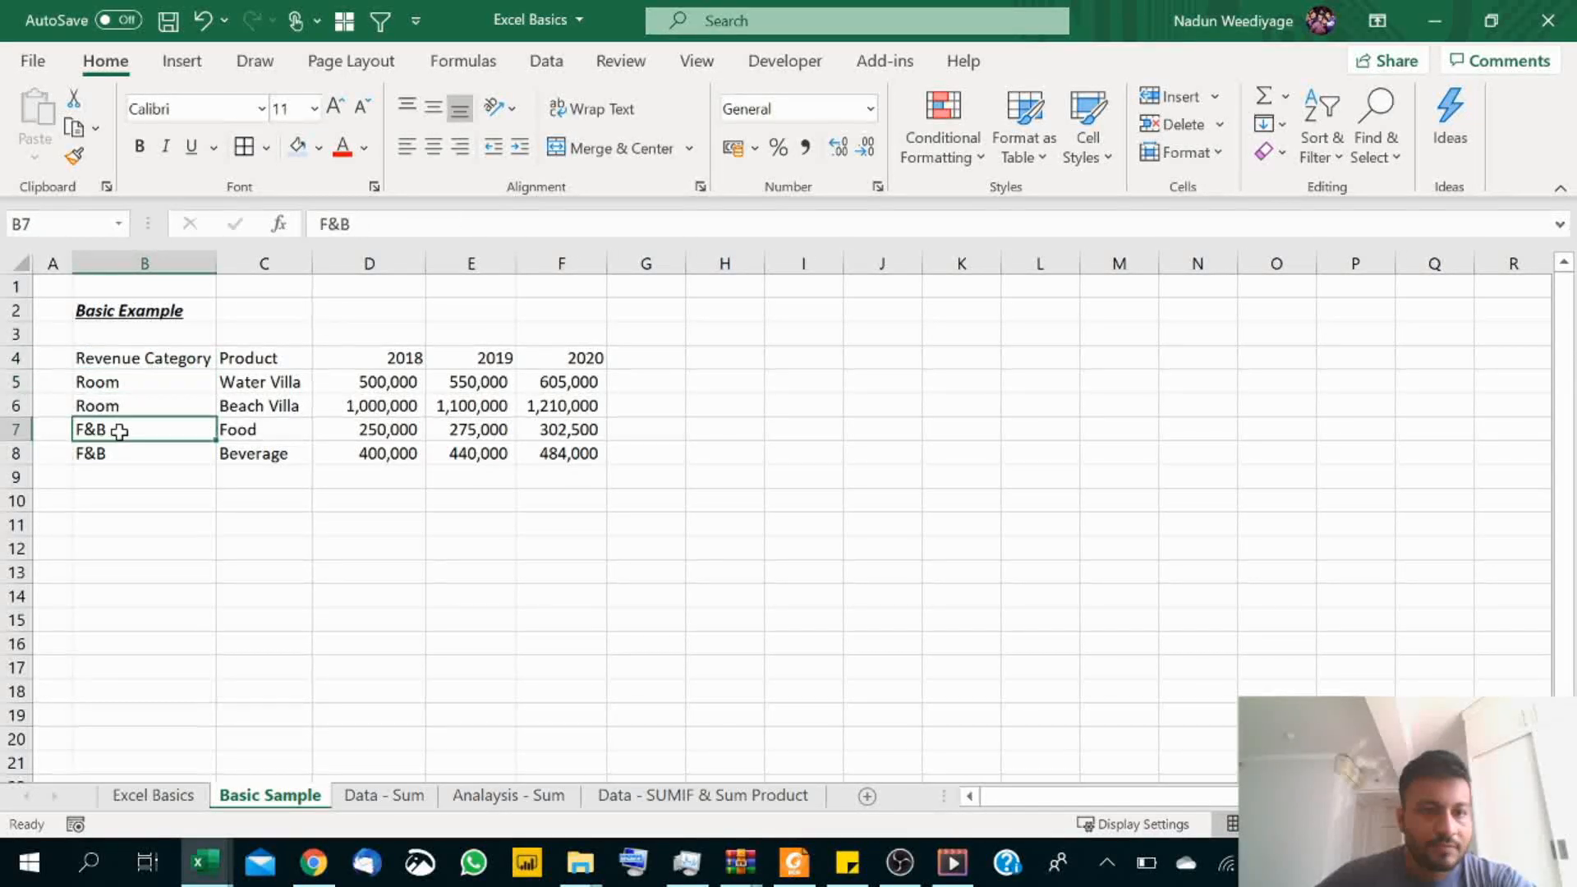
left_click(254, 355)
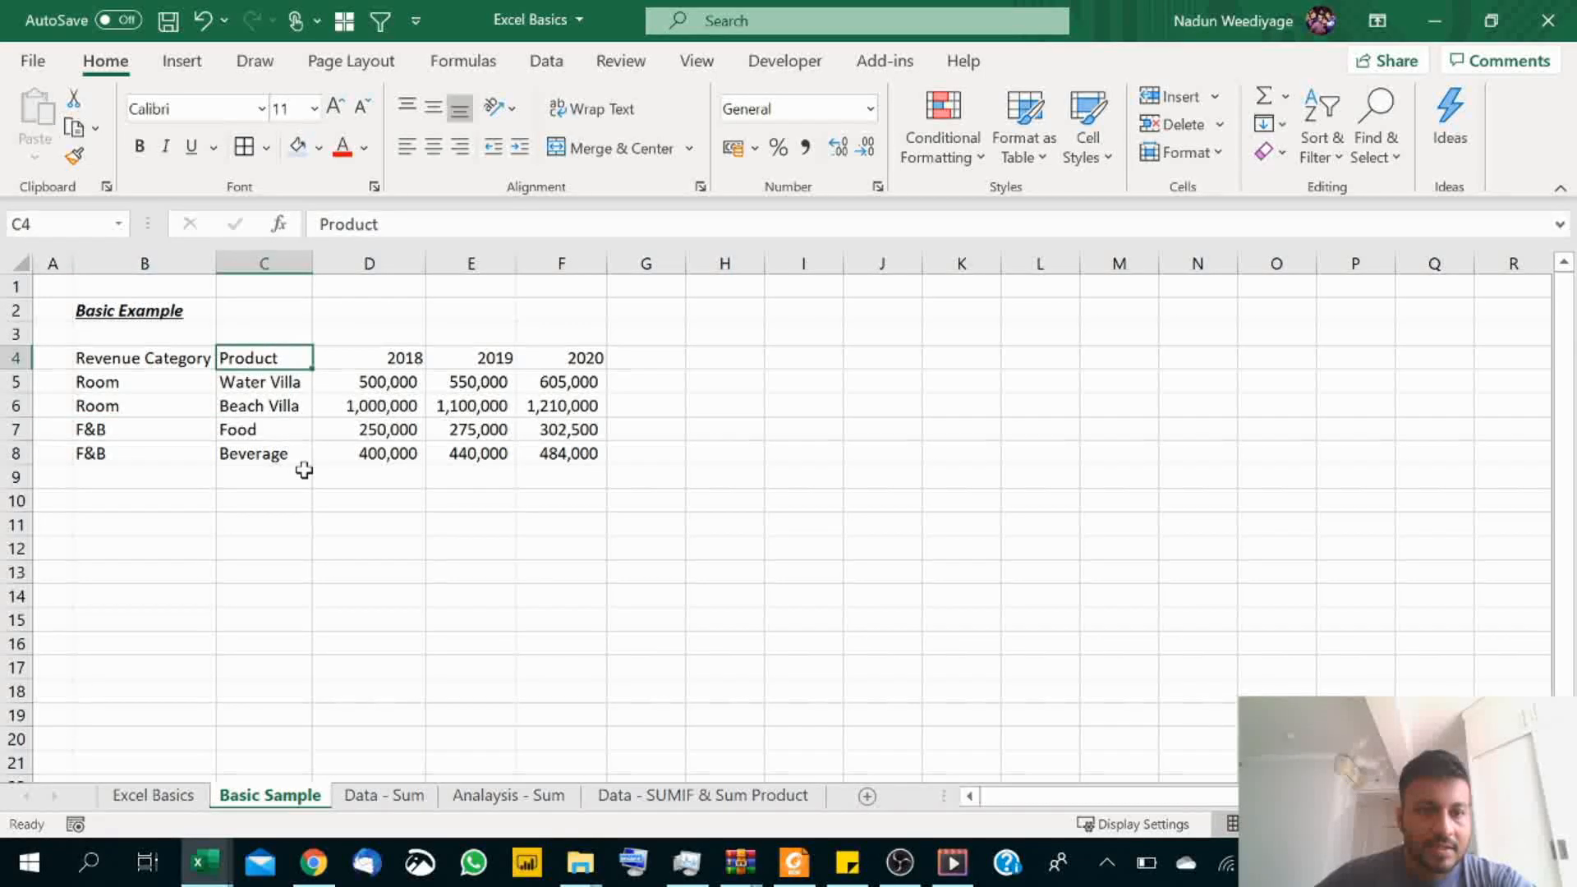
left_click(276, 383)
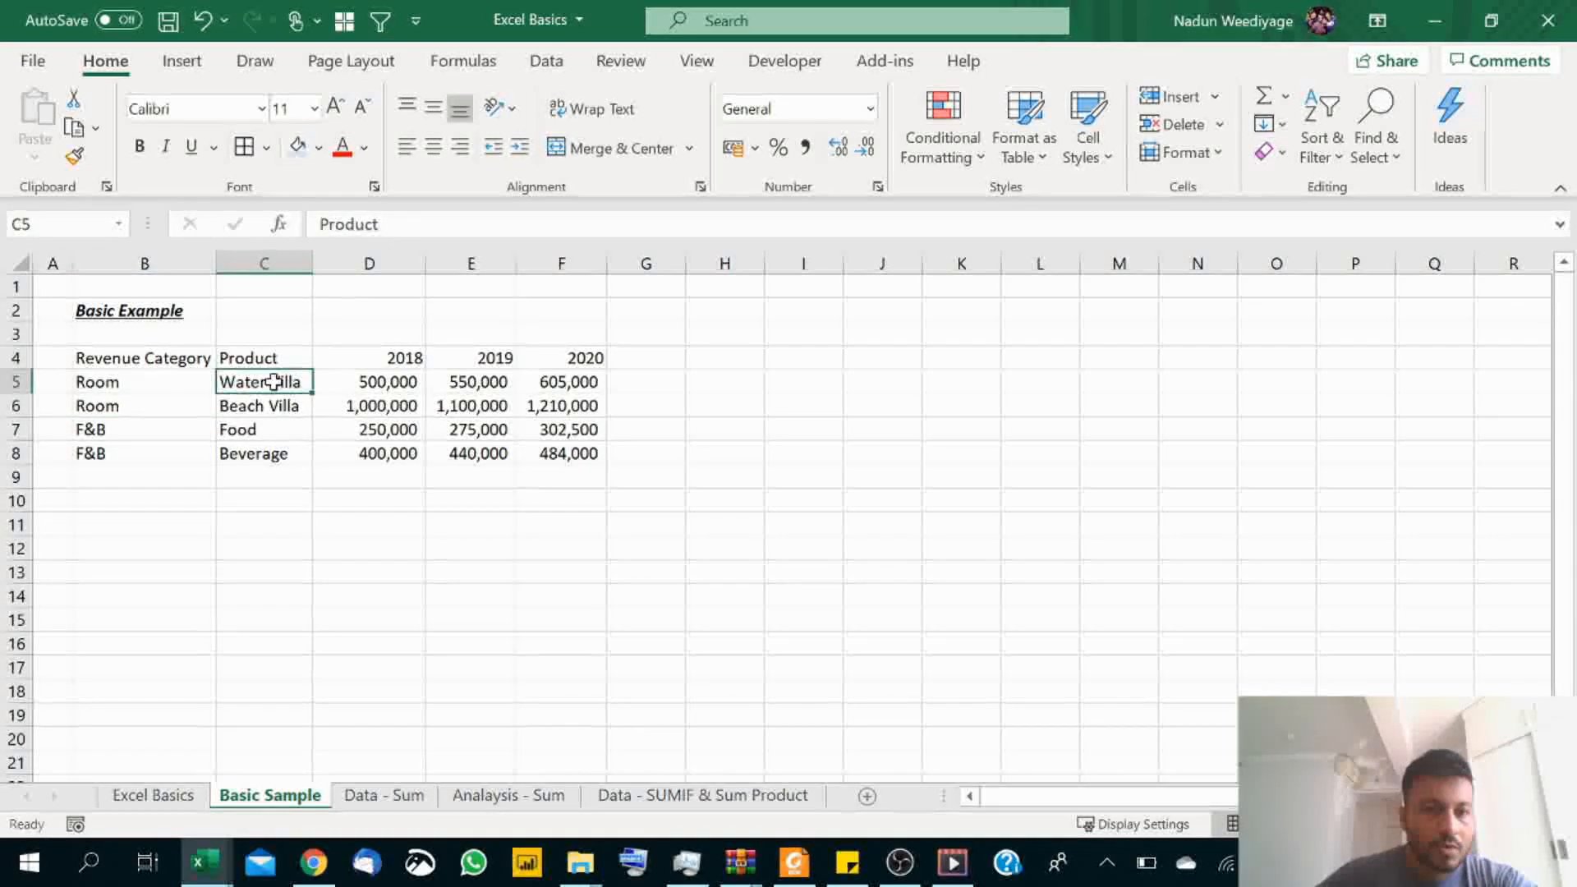
left_click(277, 408)
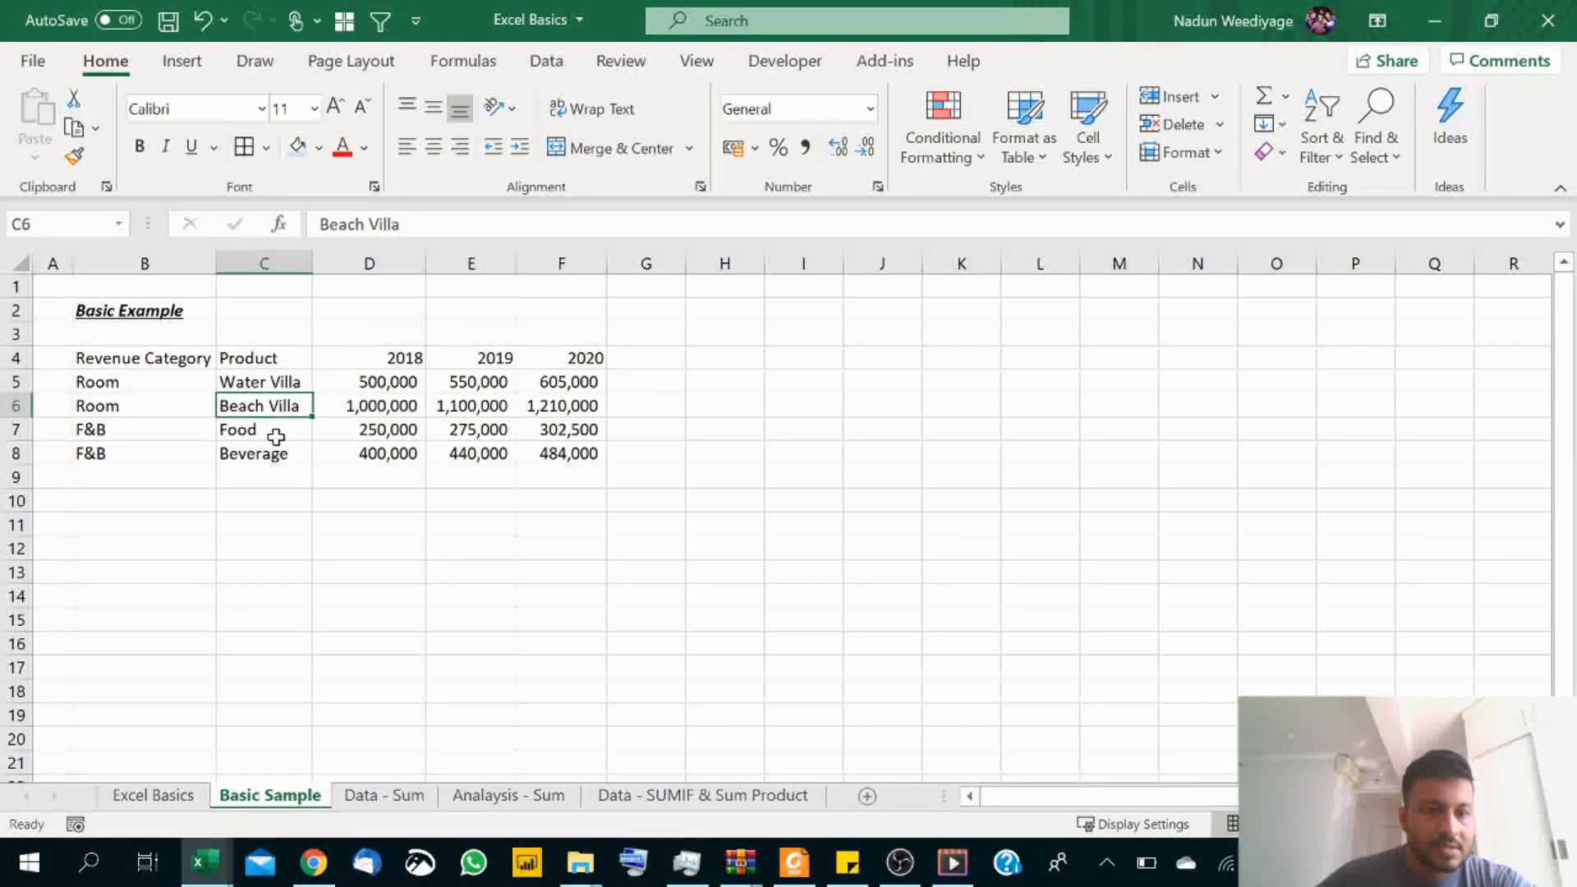
left_click(276, 436)
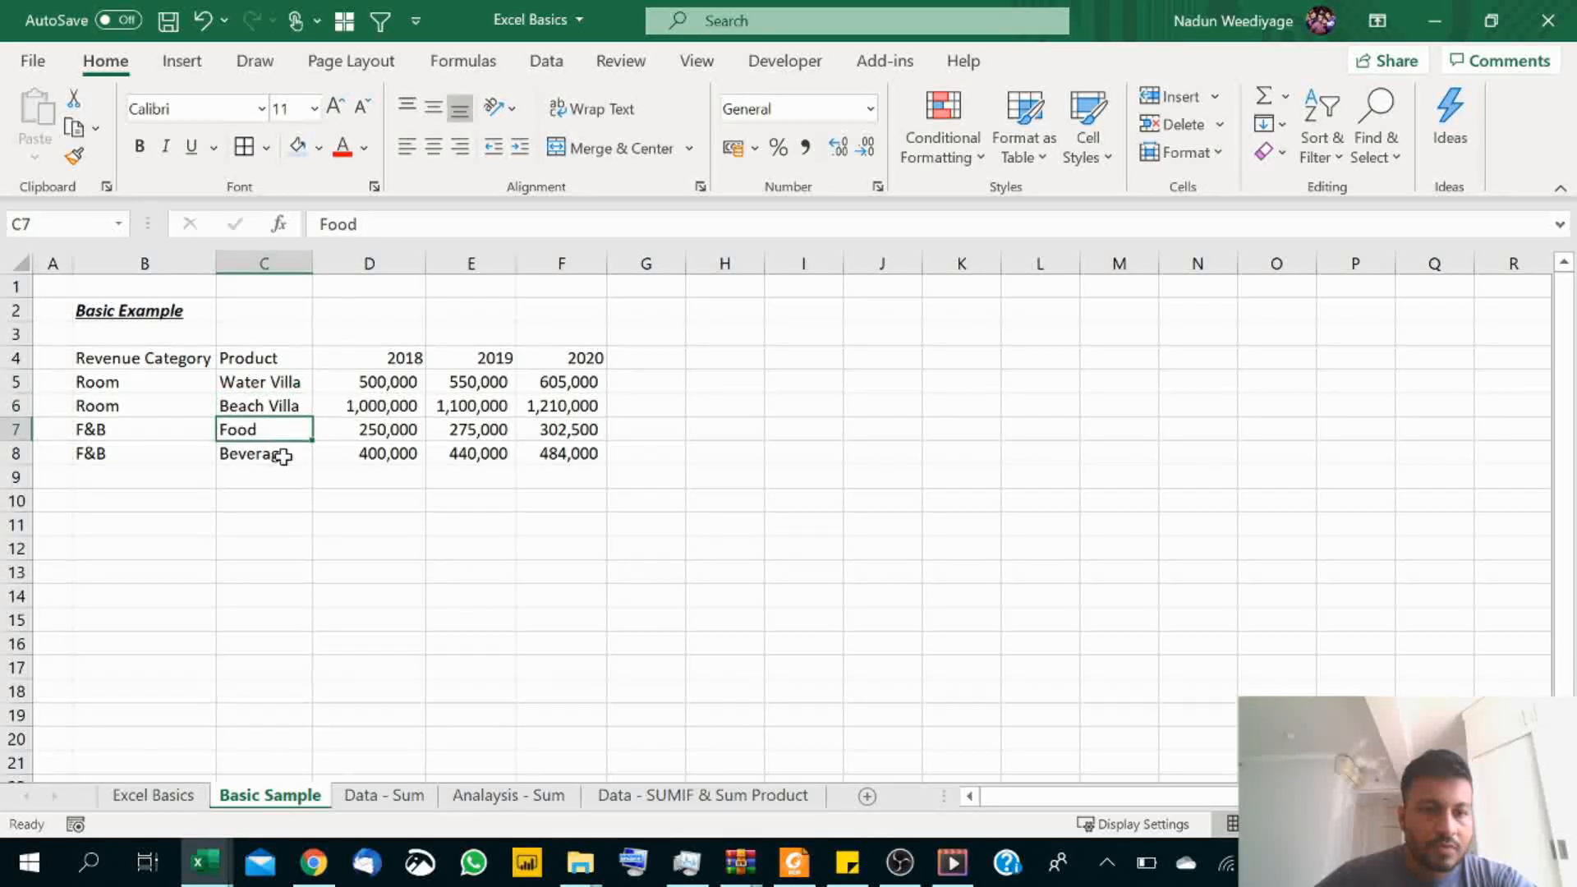
left_click(282, 455)
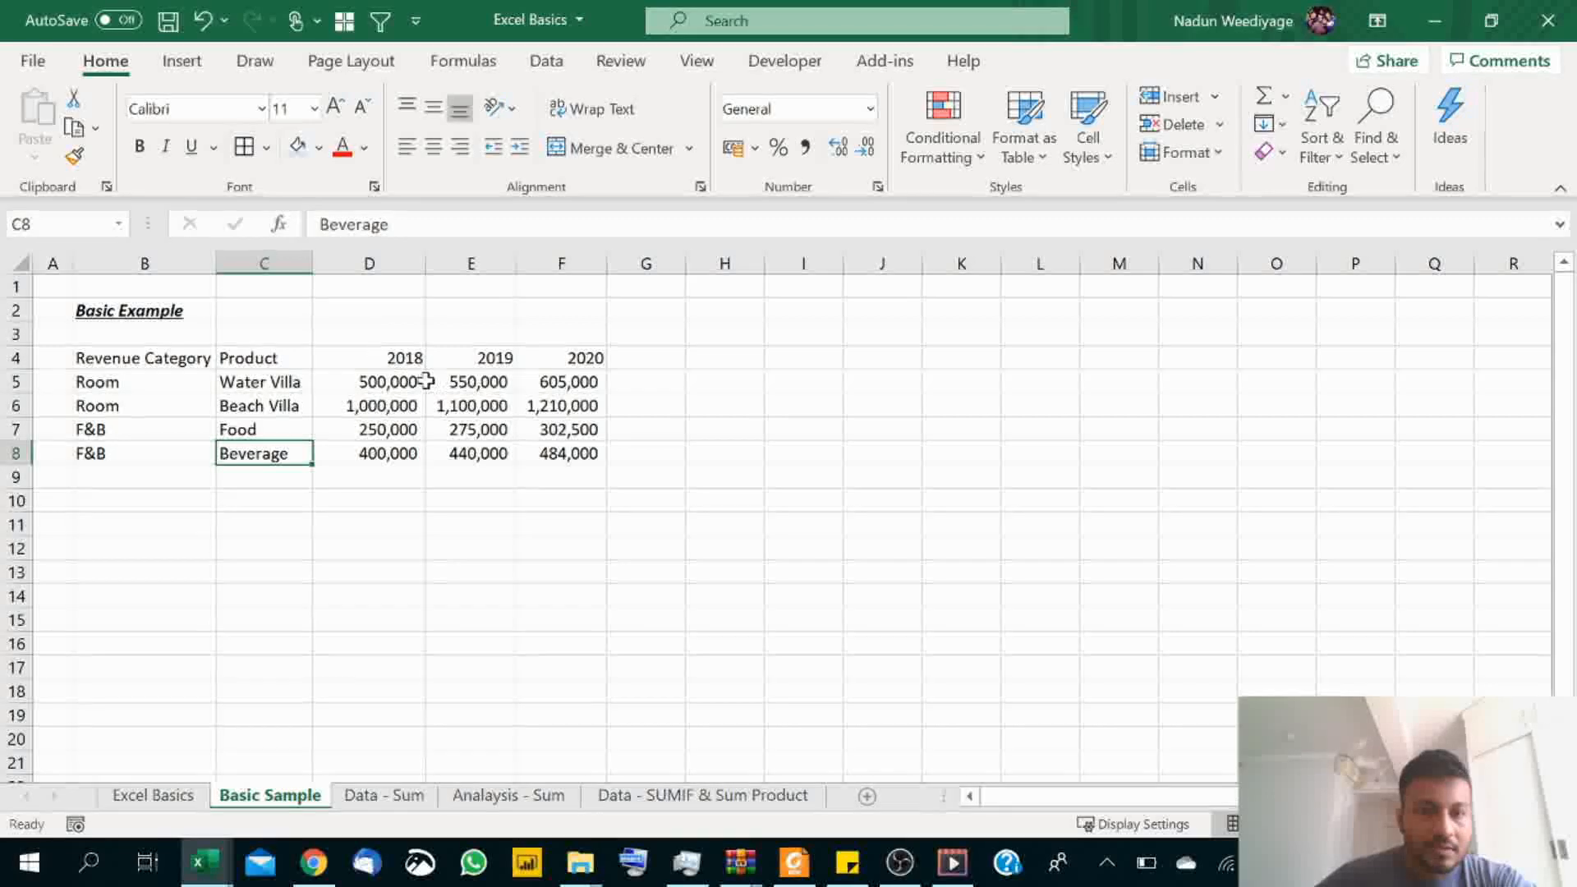
Enter the row label Total in cell B9, directly below the last F&B row.
left_click(181, 479)
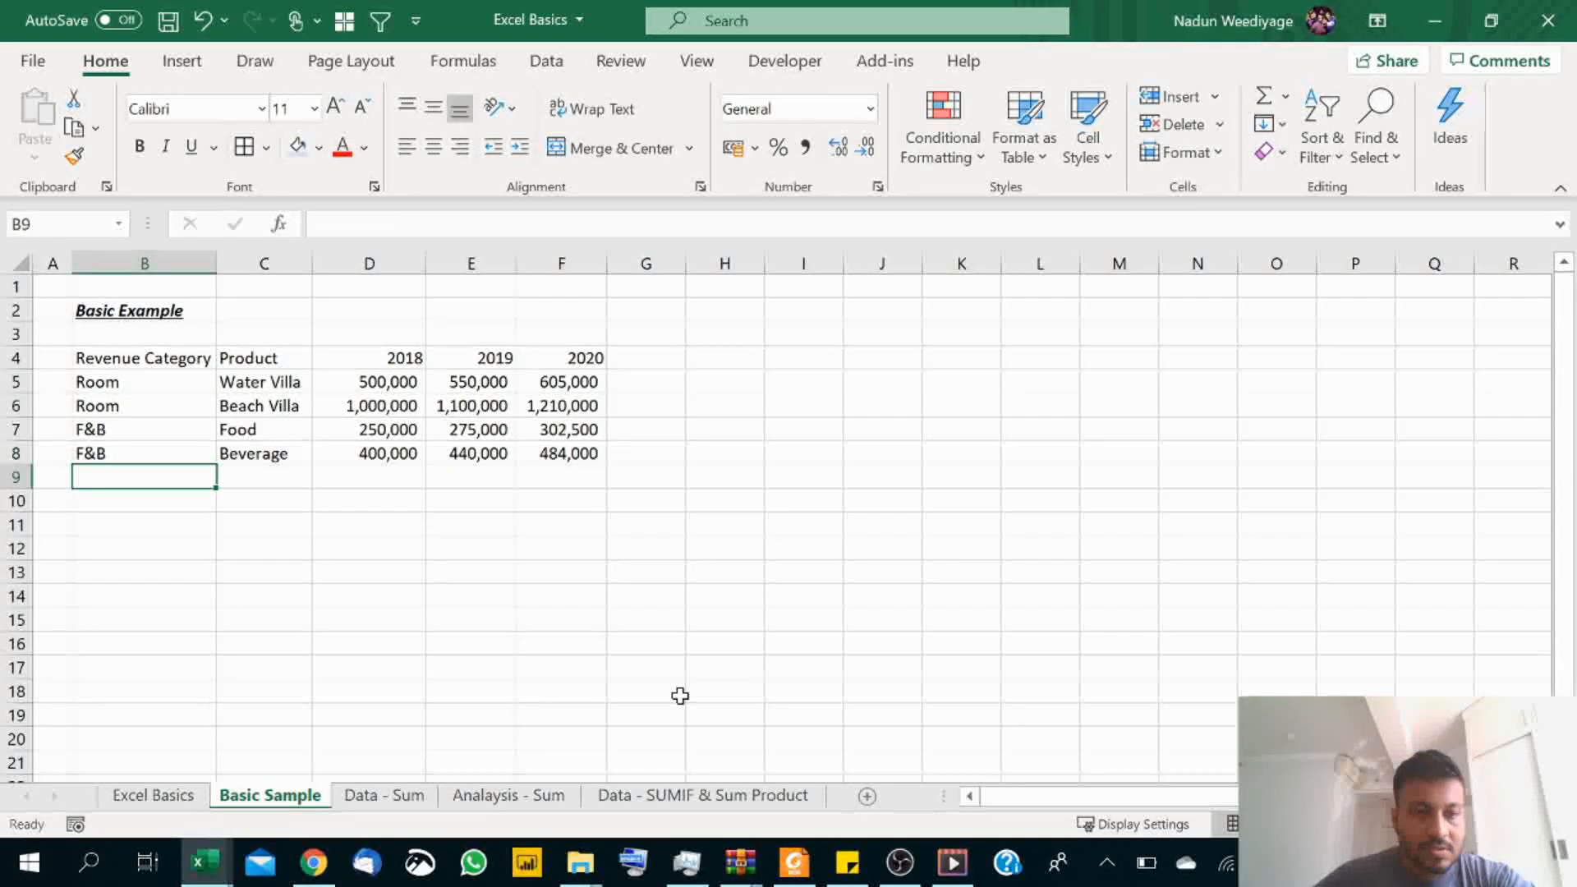
type("Total")
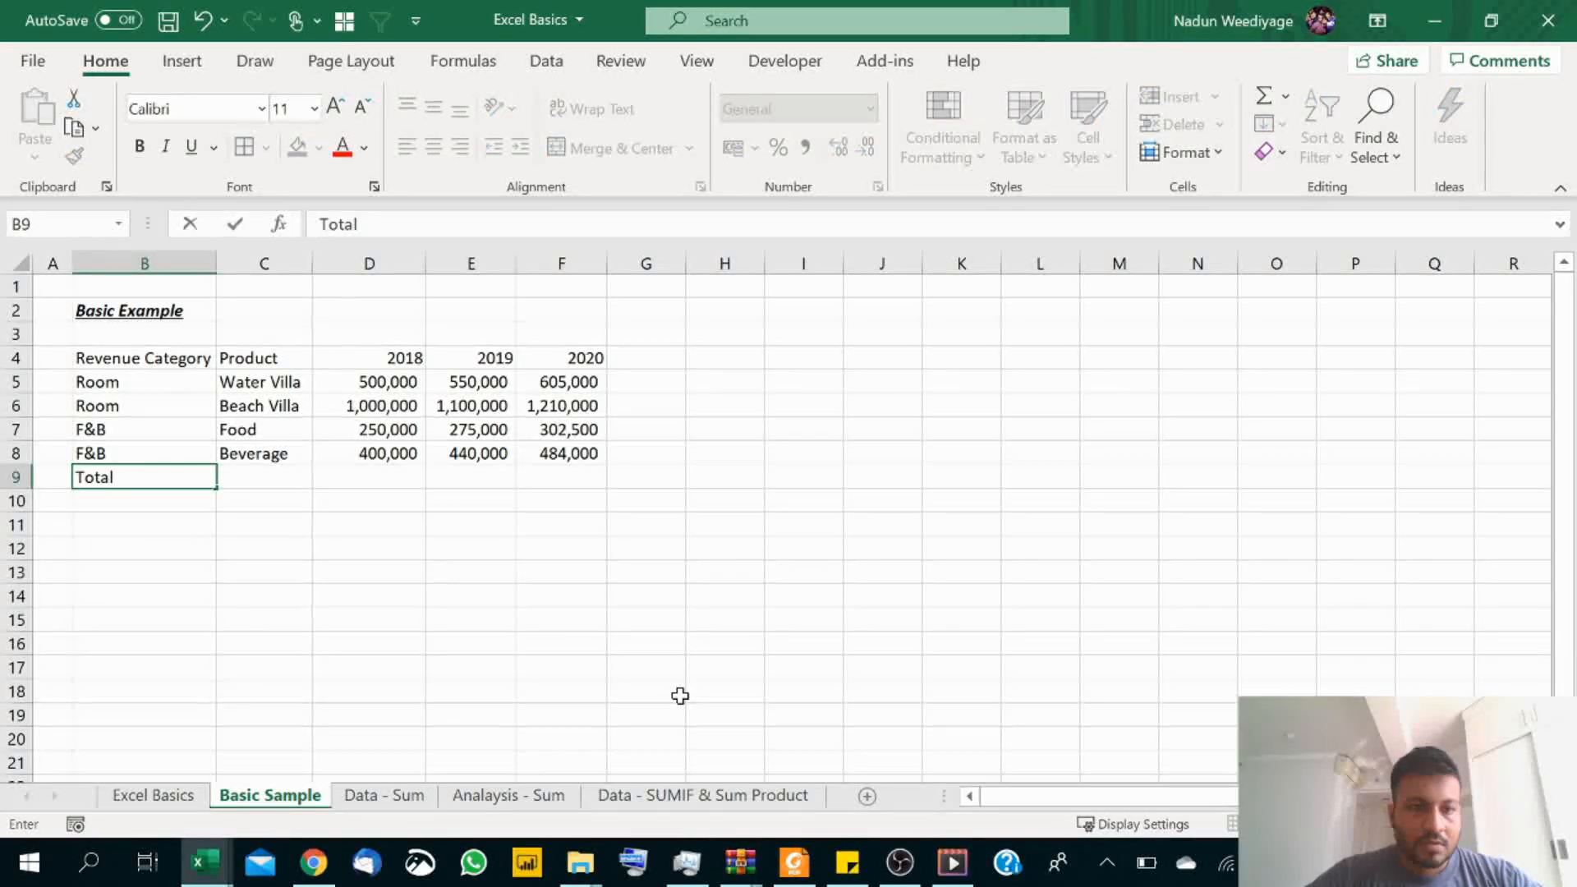
key("Return")
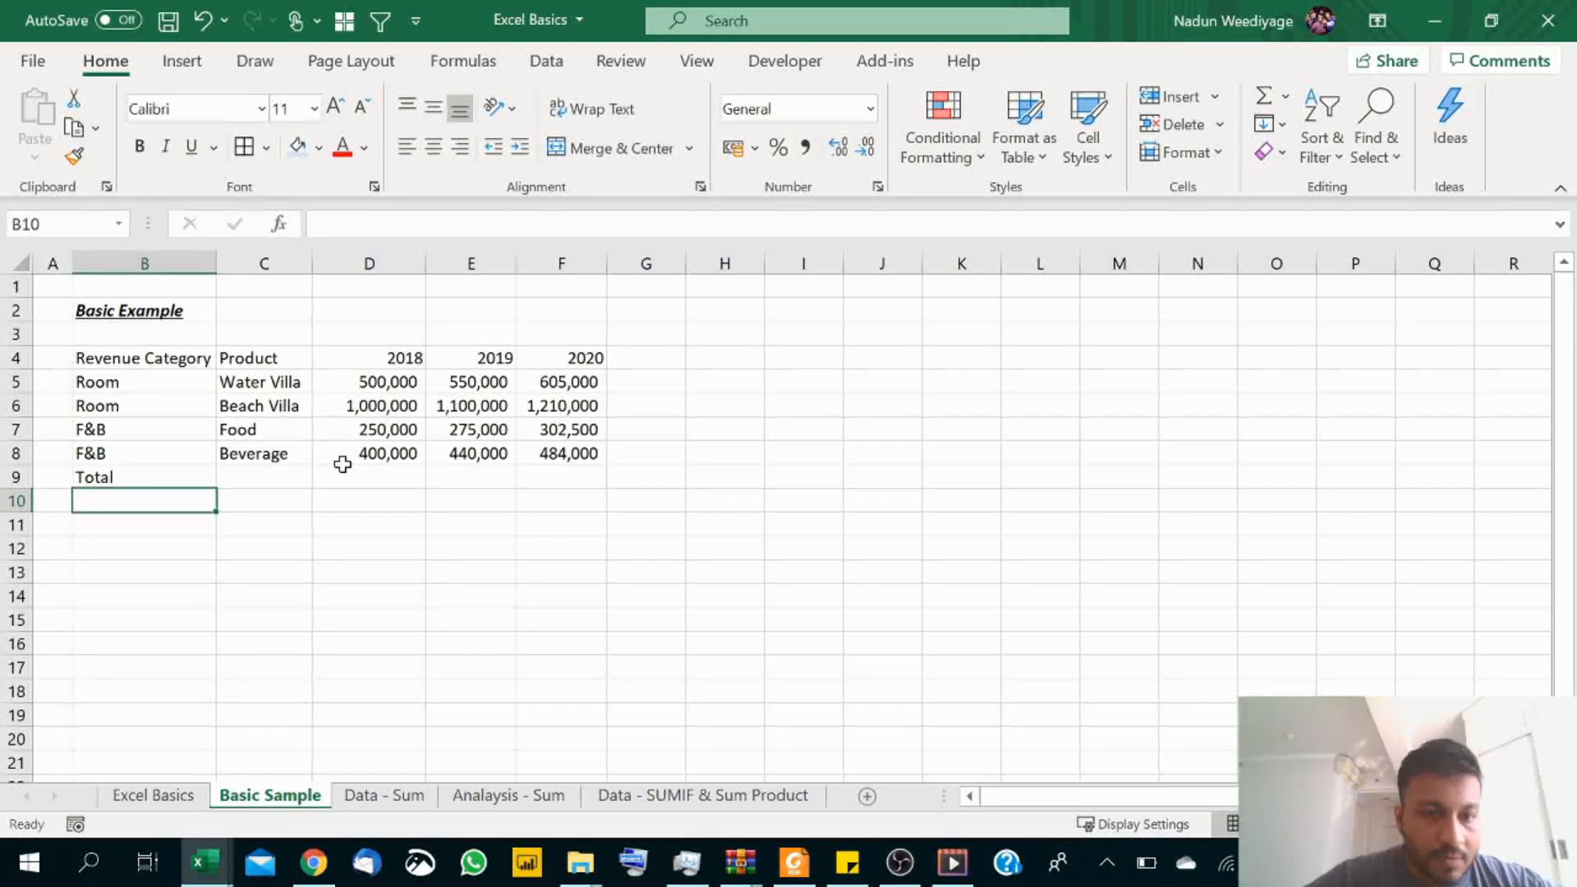
Total the 2018 column in cell D9 by adding the individual cells with =D5+D6+D7+D8.
left_click(377, 477)
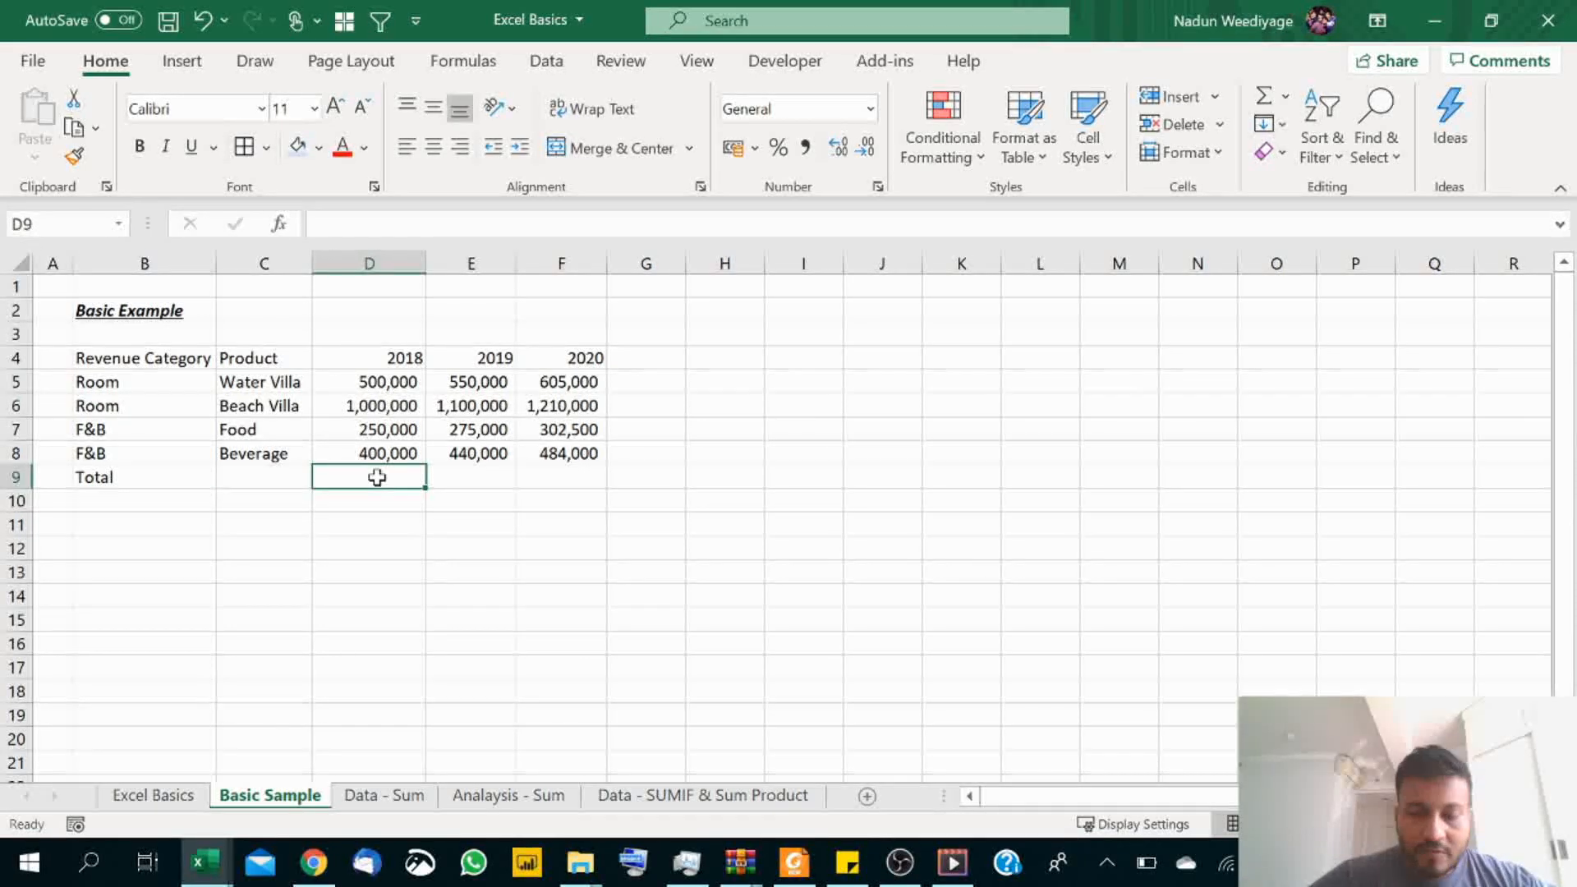
type("=")
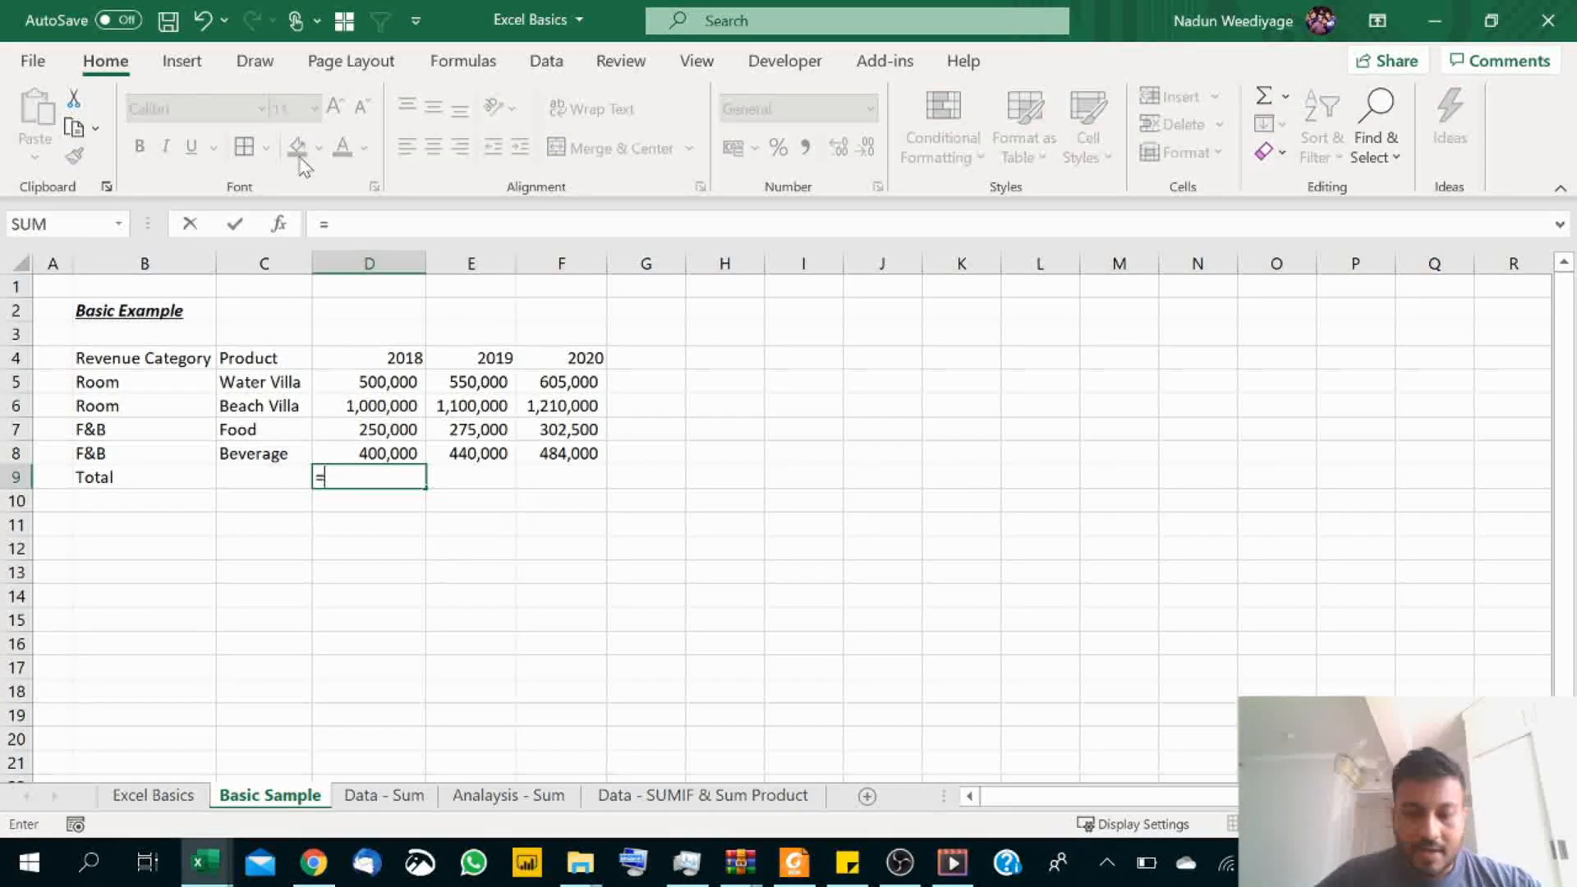
left_click(368, 382)
type("+")
left_click(386, 411)
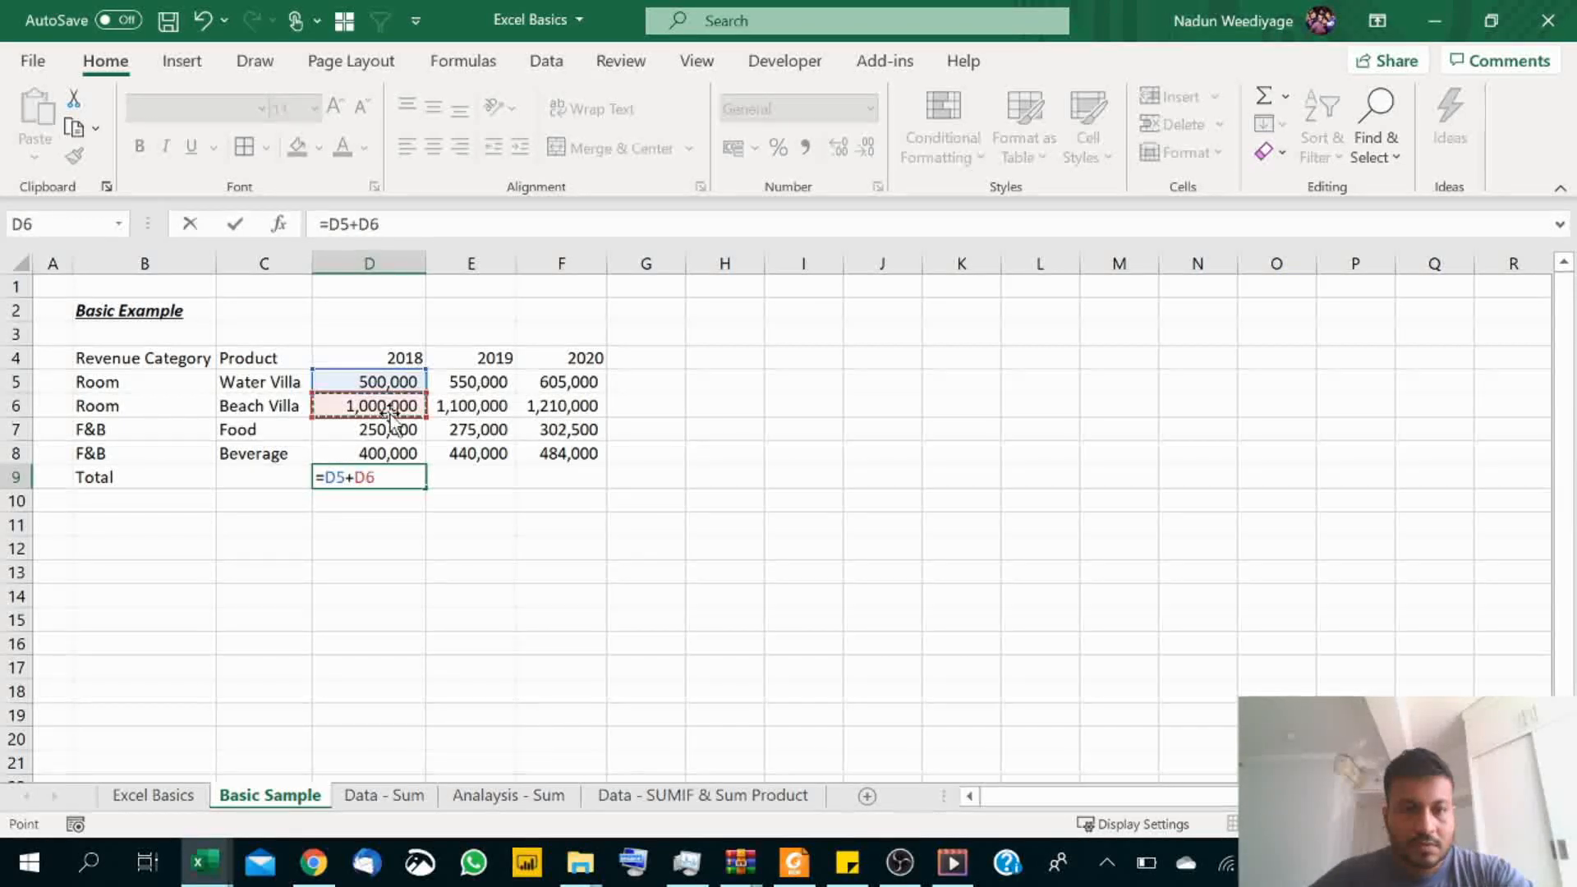
type("+")
left_click(386, 428)
type("+")
left_click(386, 454)
key("Return")
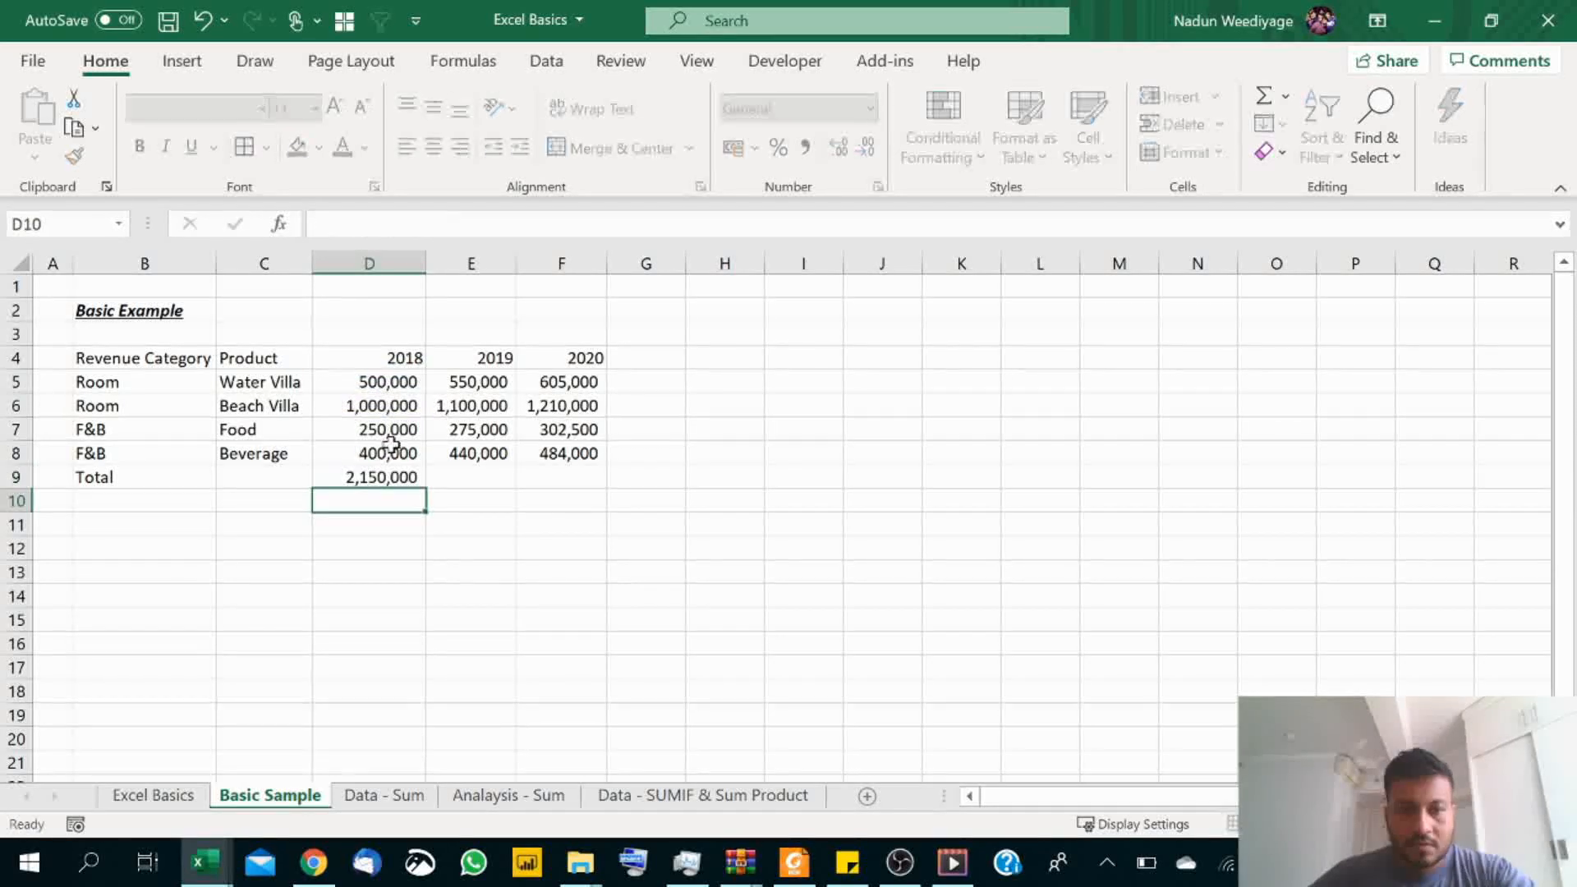
Total the 2019 column in cell E9 with the formula =SUM(E5:E8).
left_click(451, 476)
type("=")
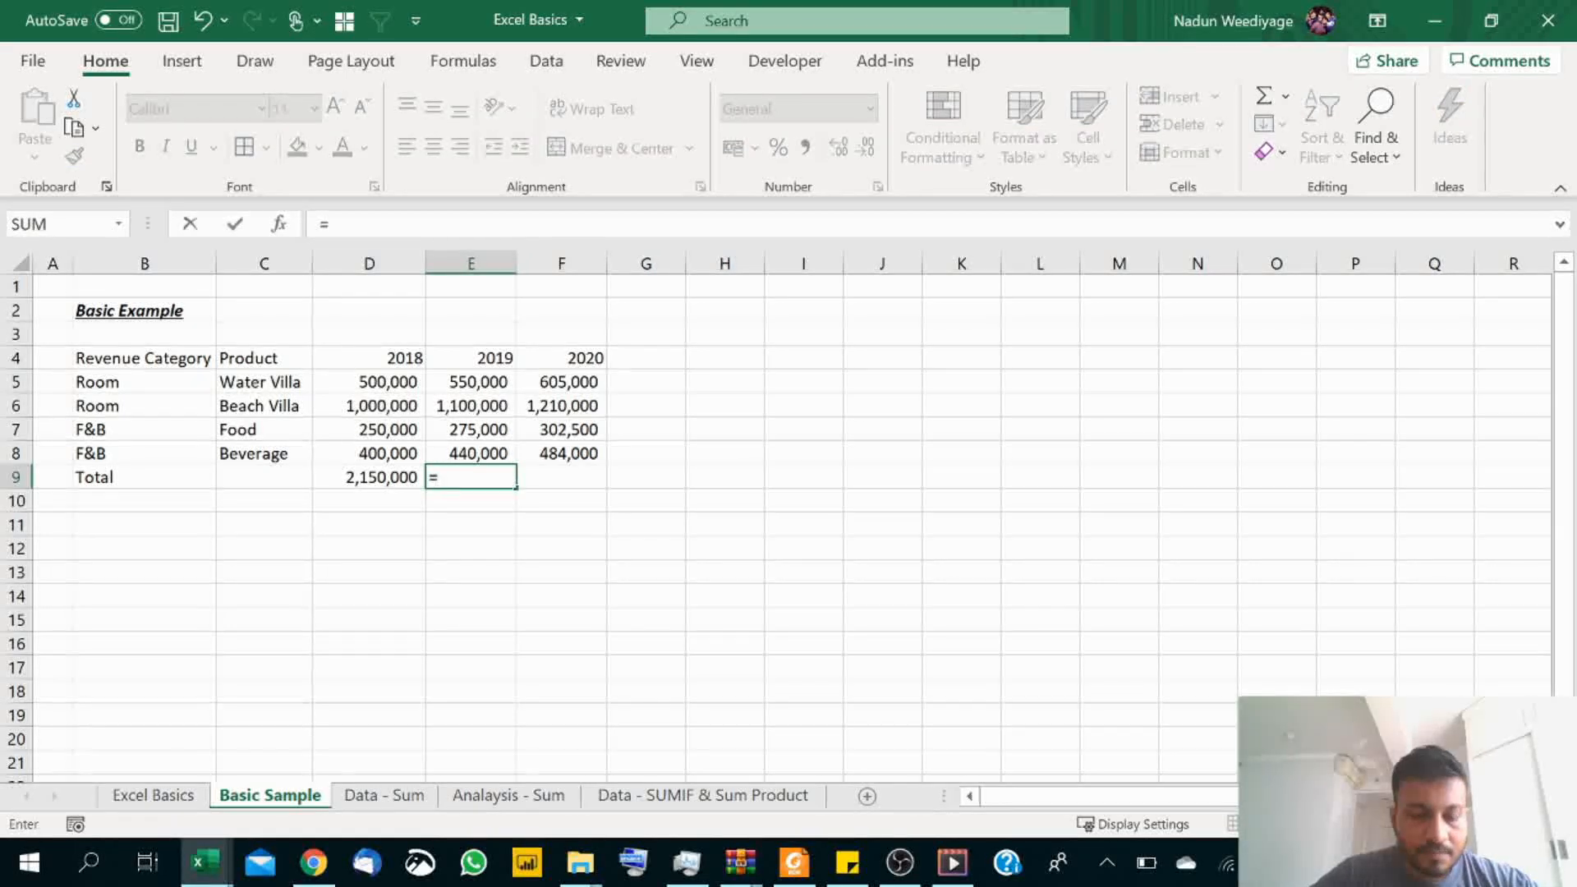
type("sum")
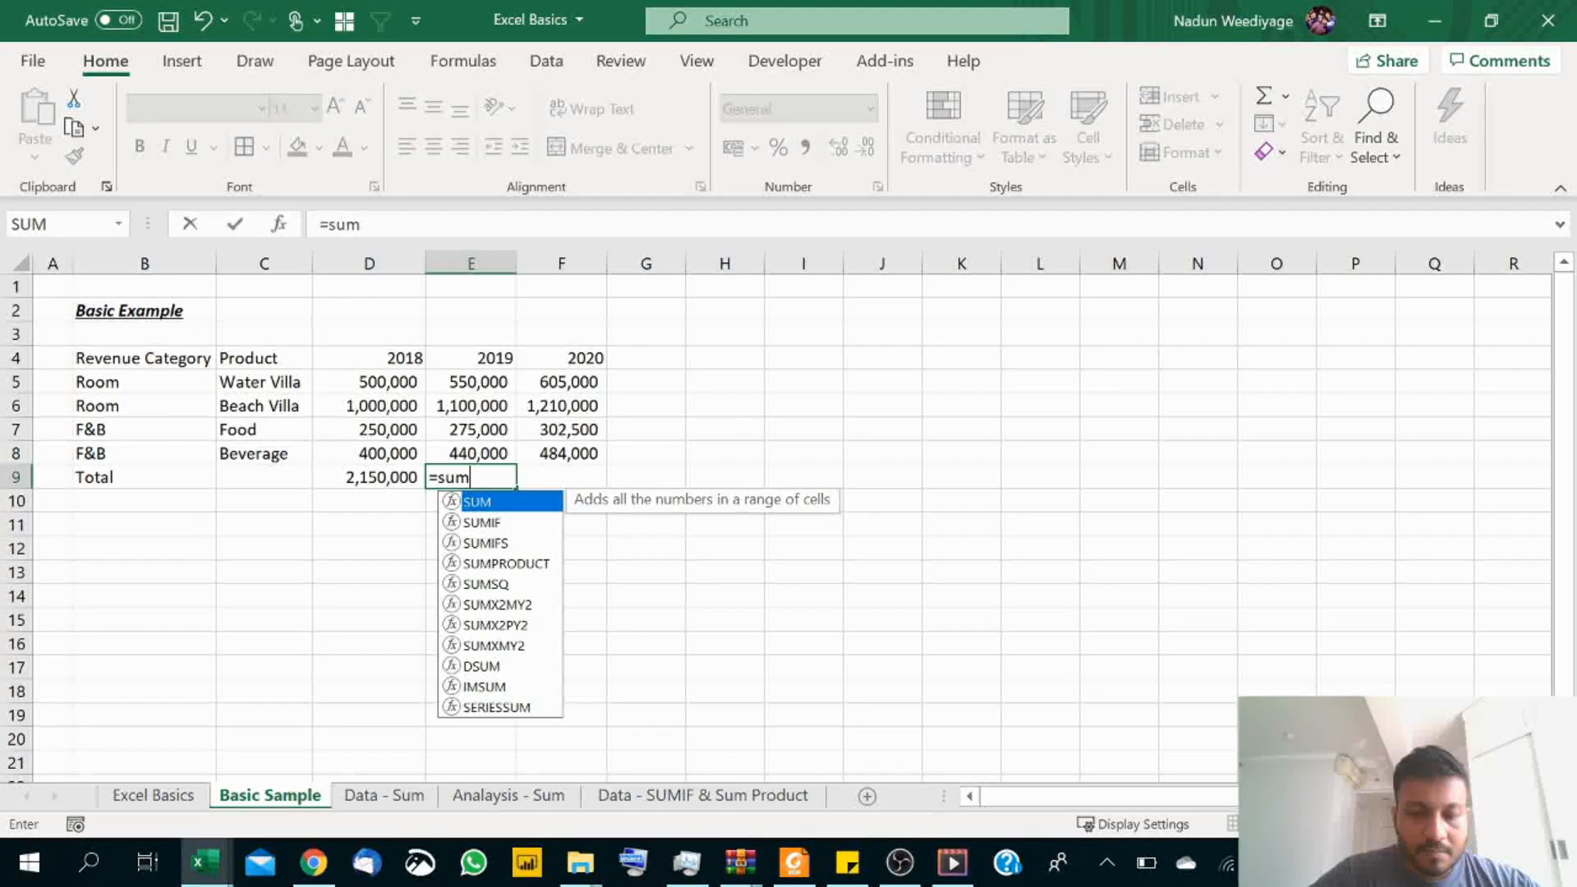
type("(")
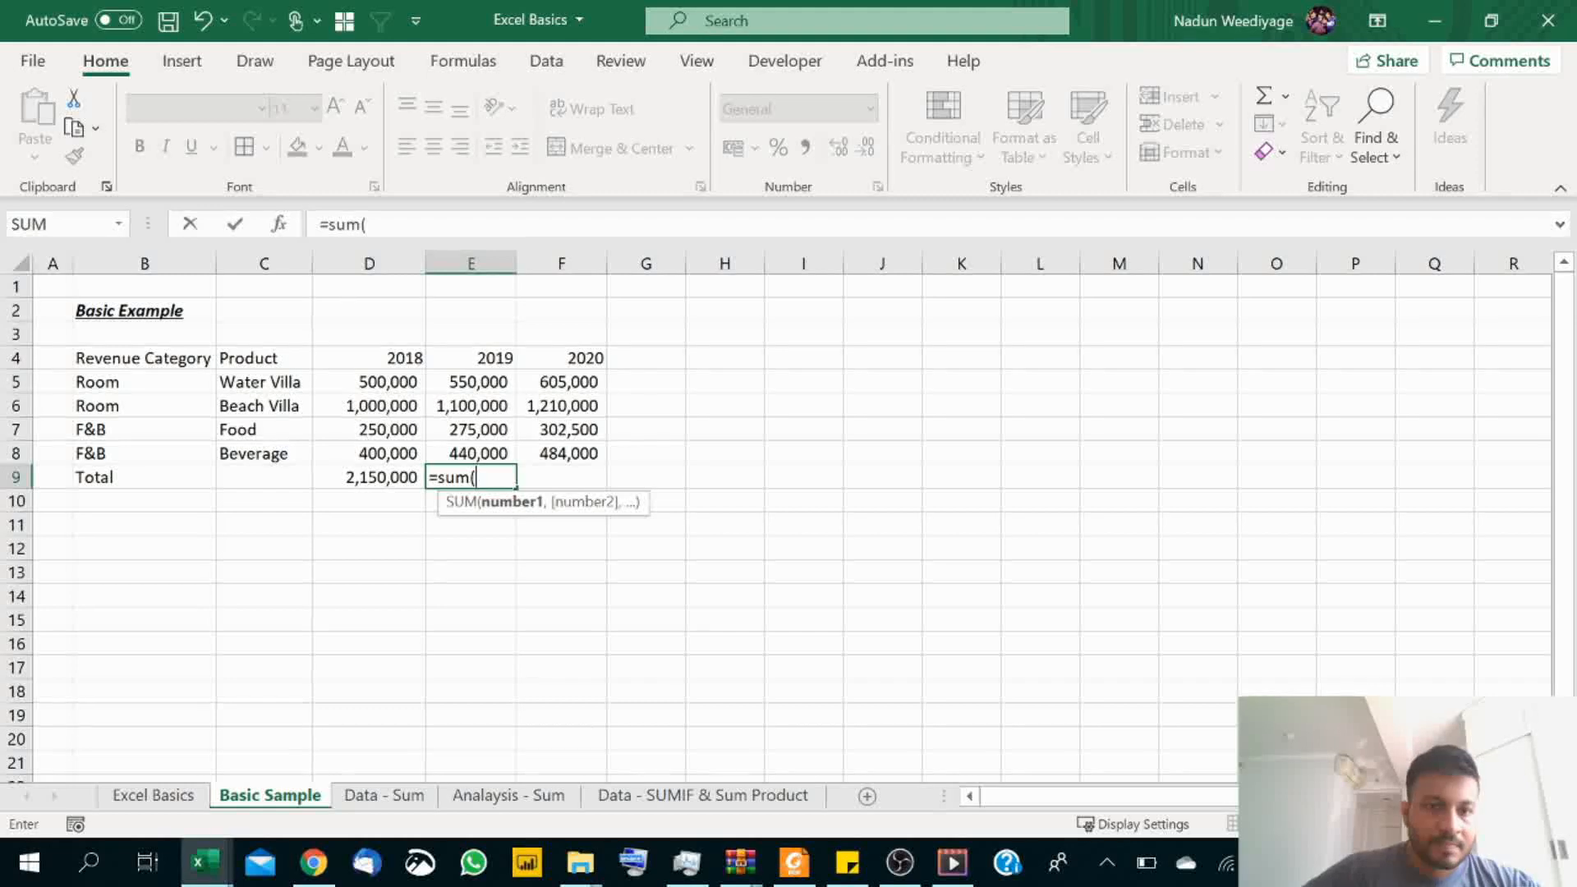
left_click_drag(490, 380, 481, 442)
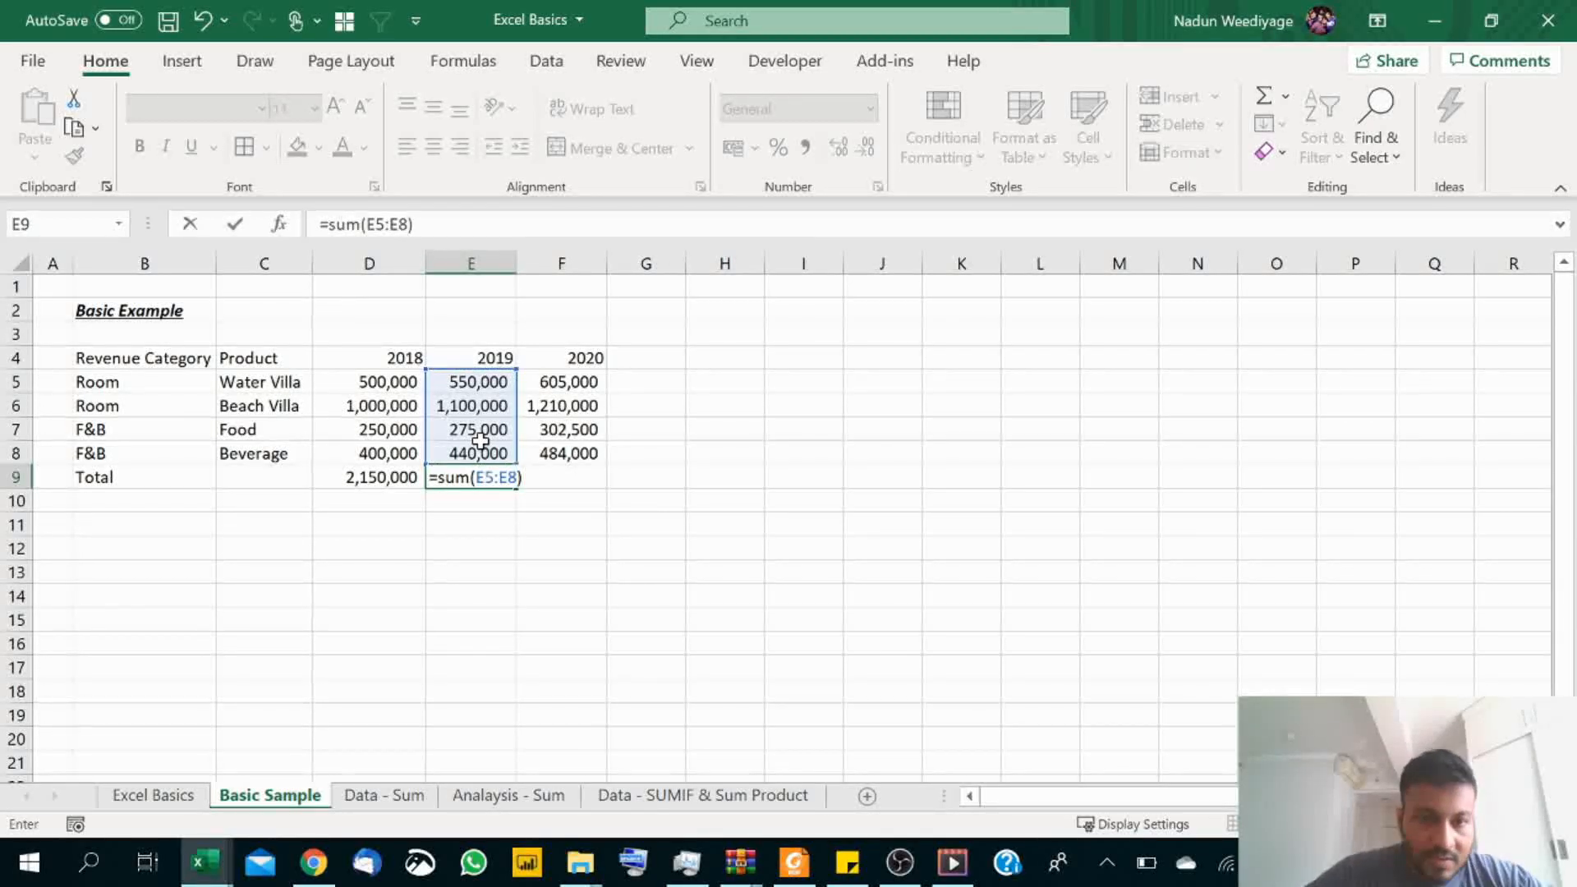
key("Return")
Total the 2020 column in F9 using Insert Function: search for Sum, choose SUM and set Number1 to F5:F8.
left_click(567, 478)
key("Delete")
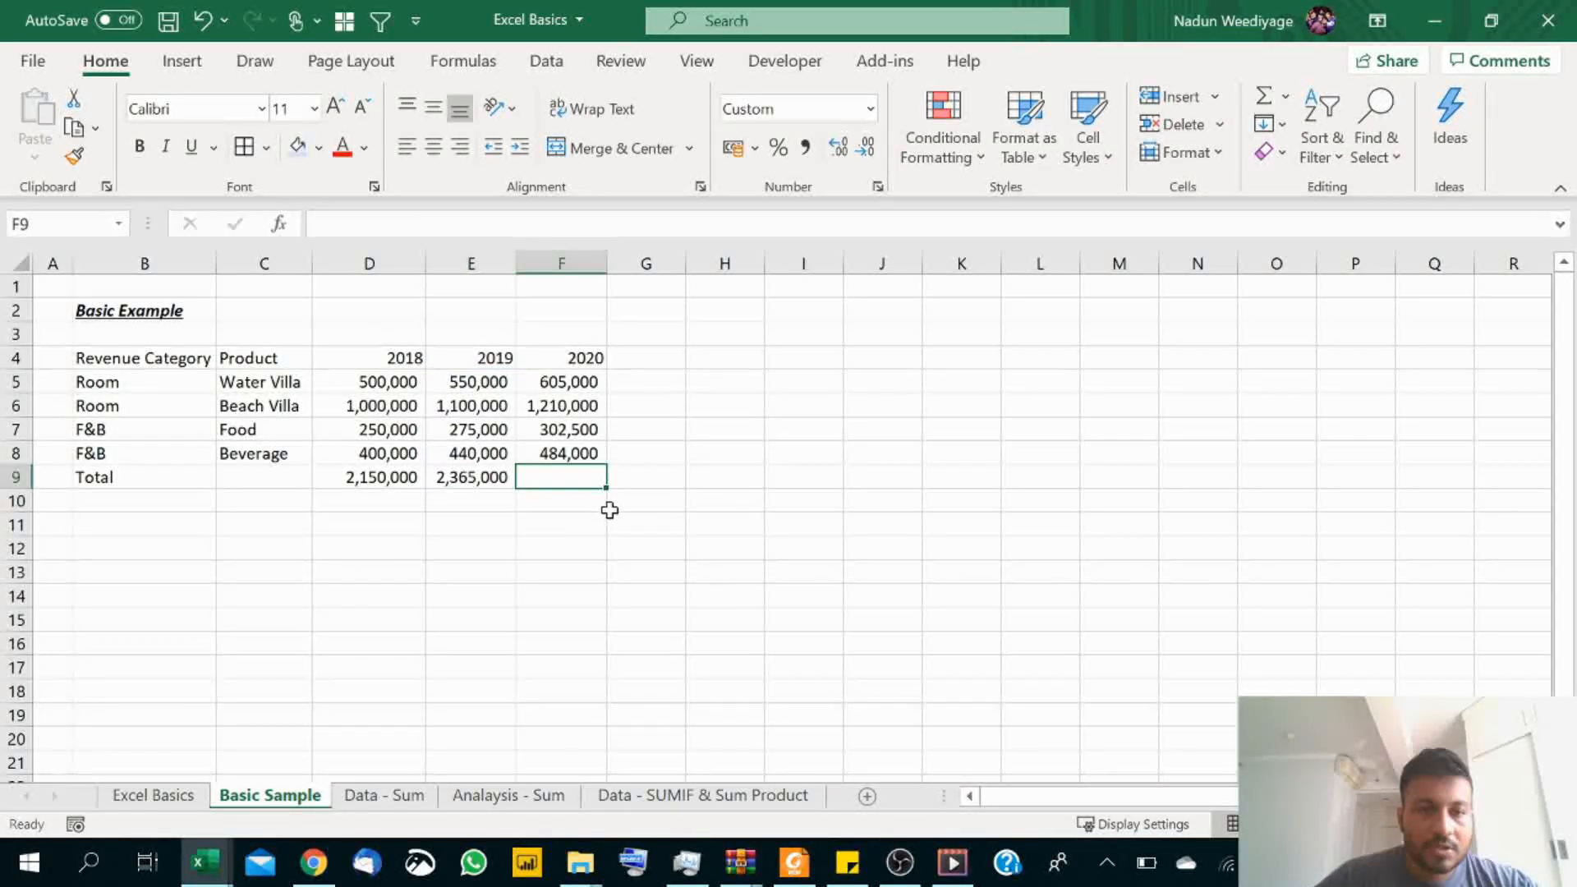
left_click(280, 224)
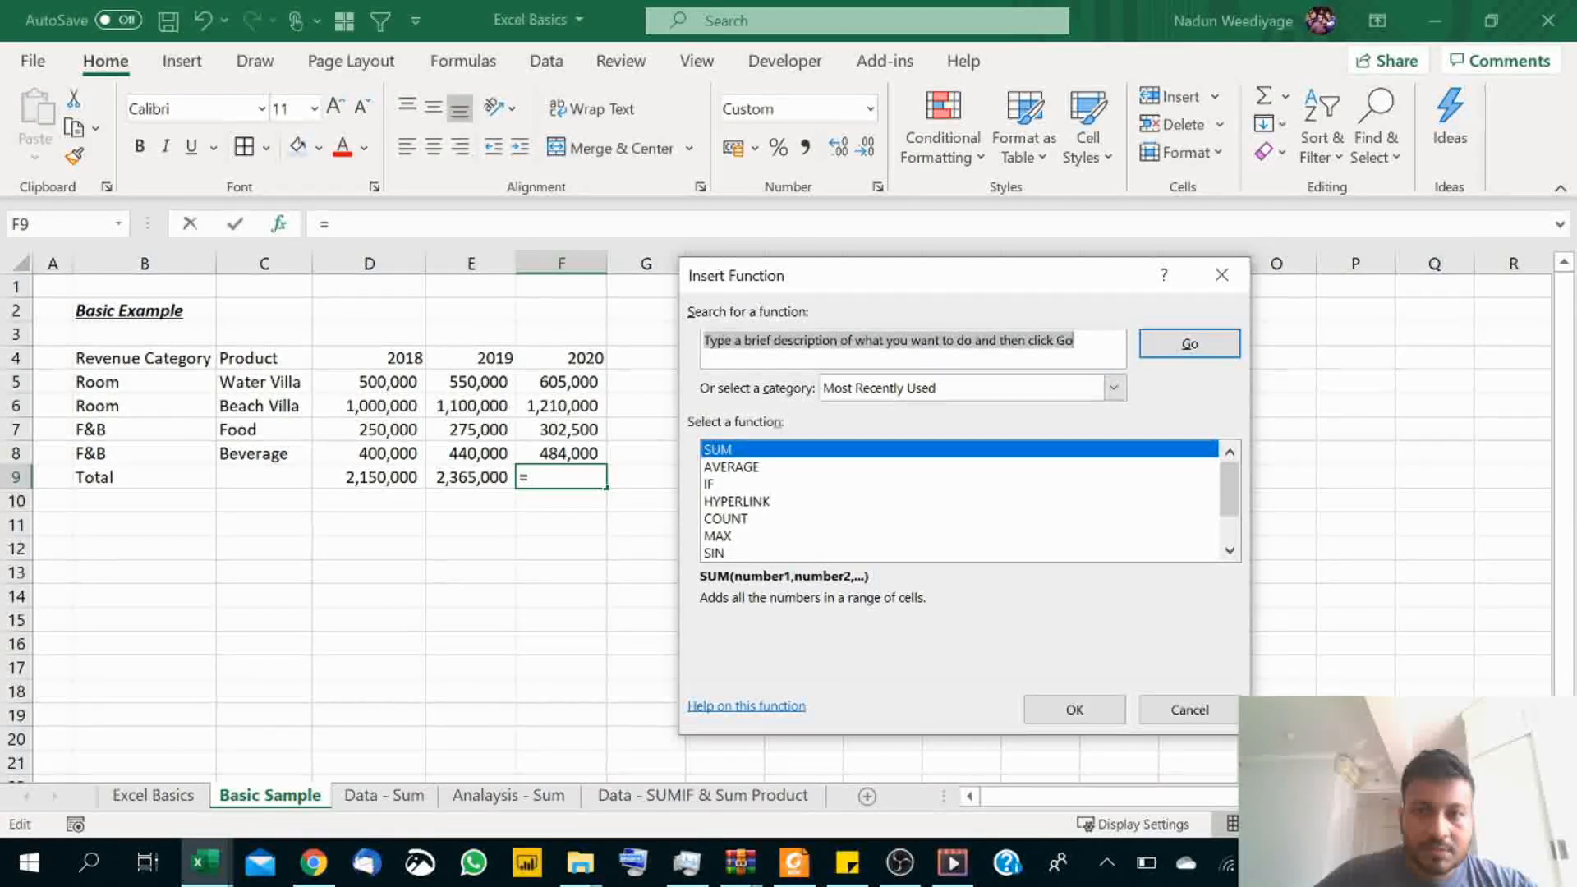
left_click(912, 341)
left_click_drag(1075, 342, 702, 342)
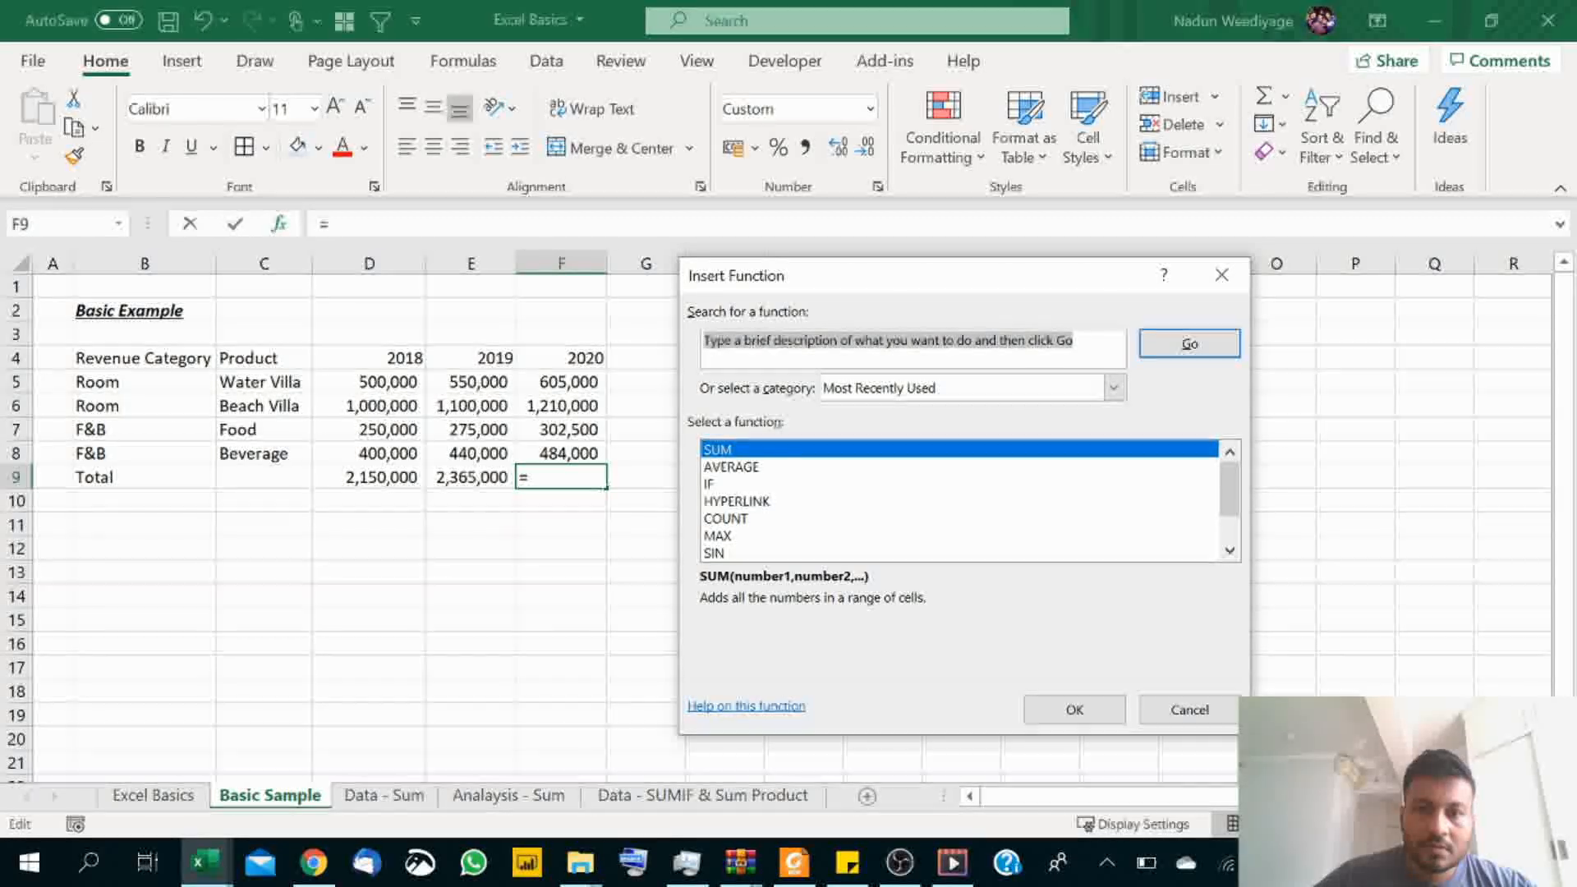
type("Sum")
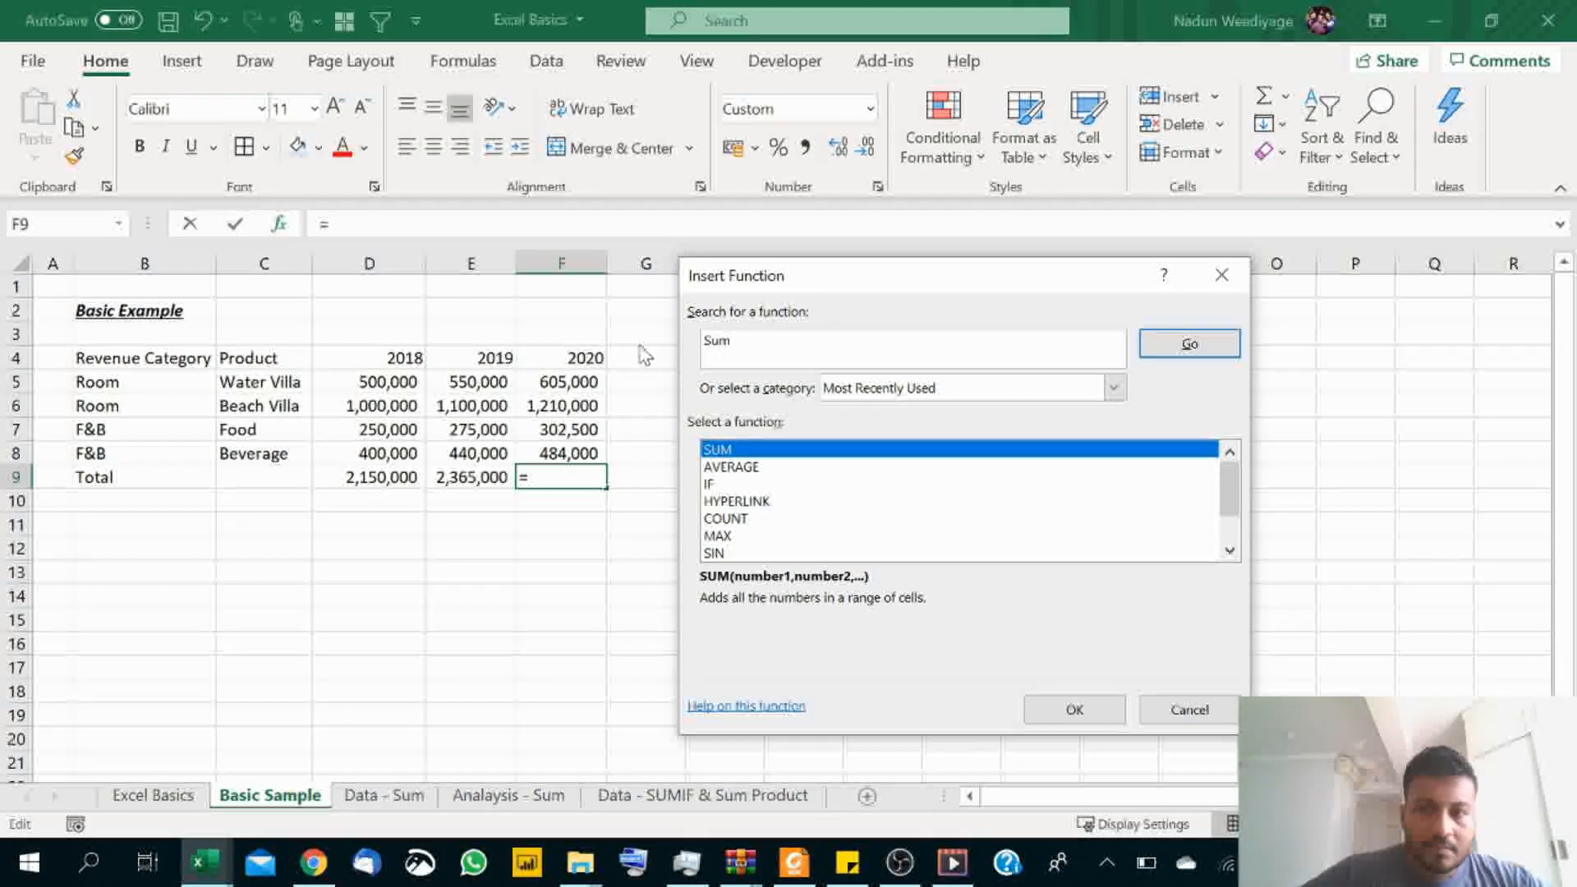
left_click(1228, 343)
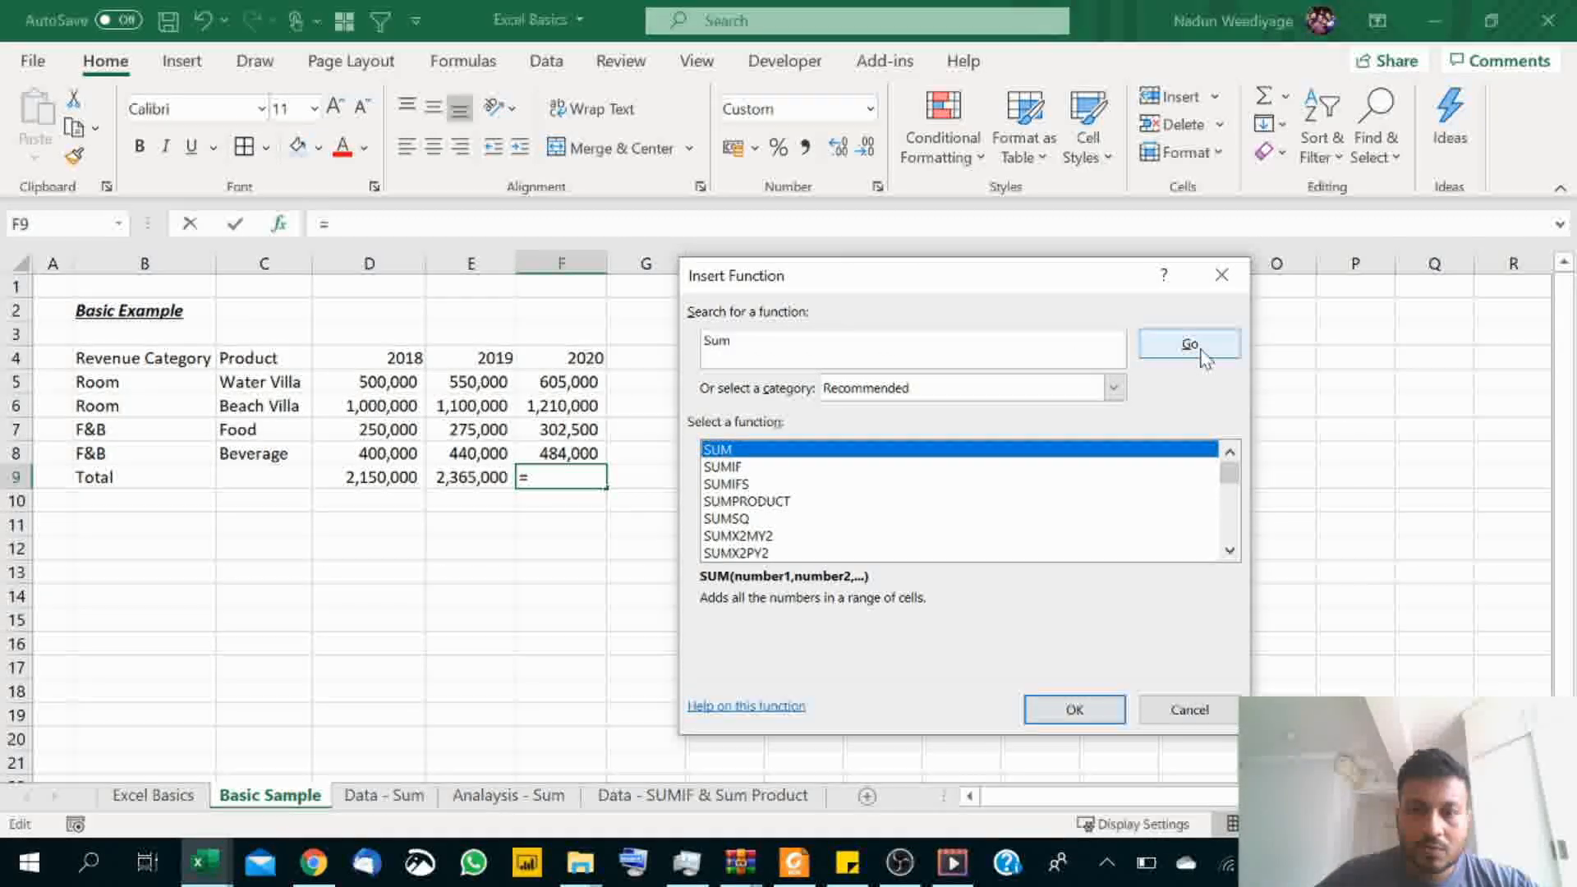
double_click(736, 451)
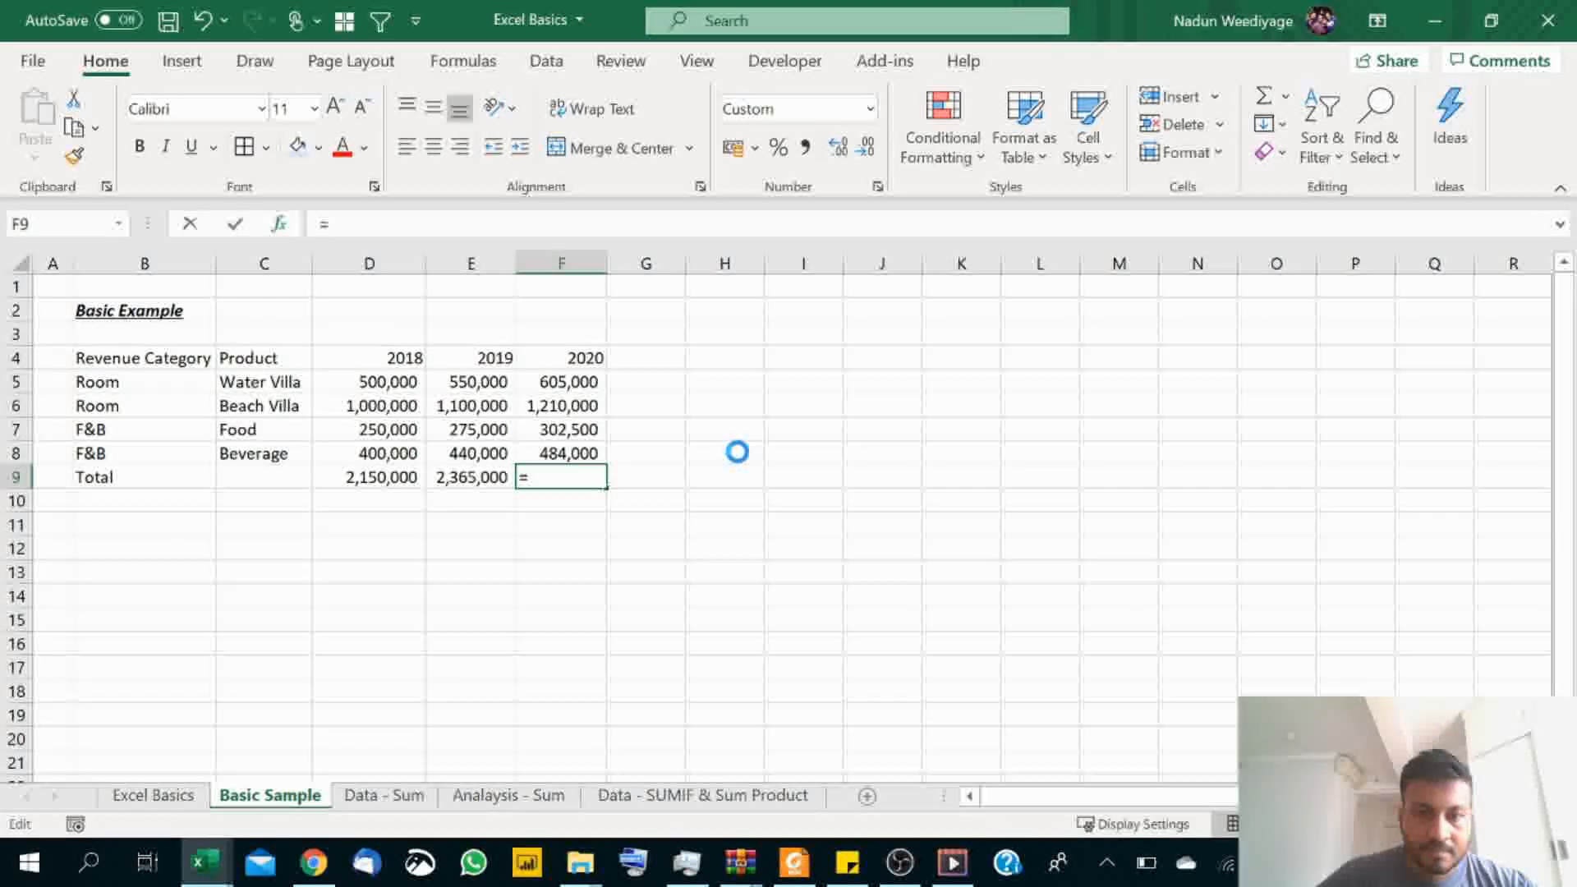
left_click_drag(552, 384, 549, 458)
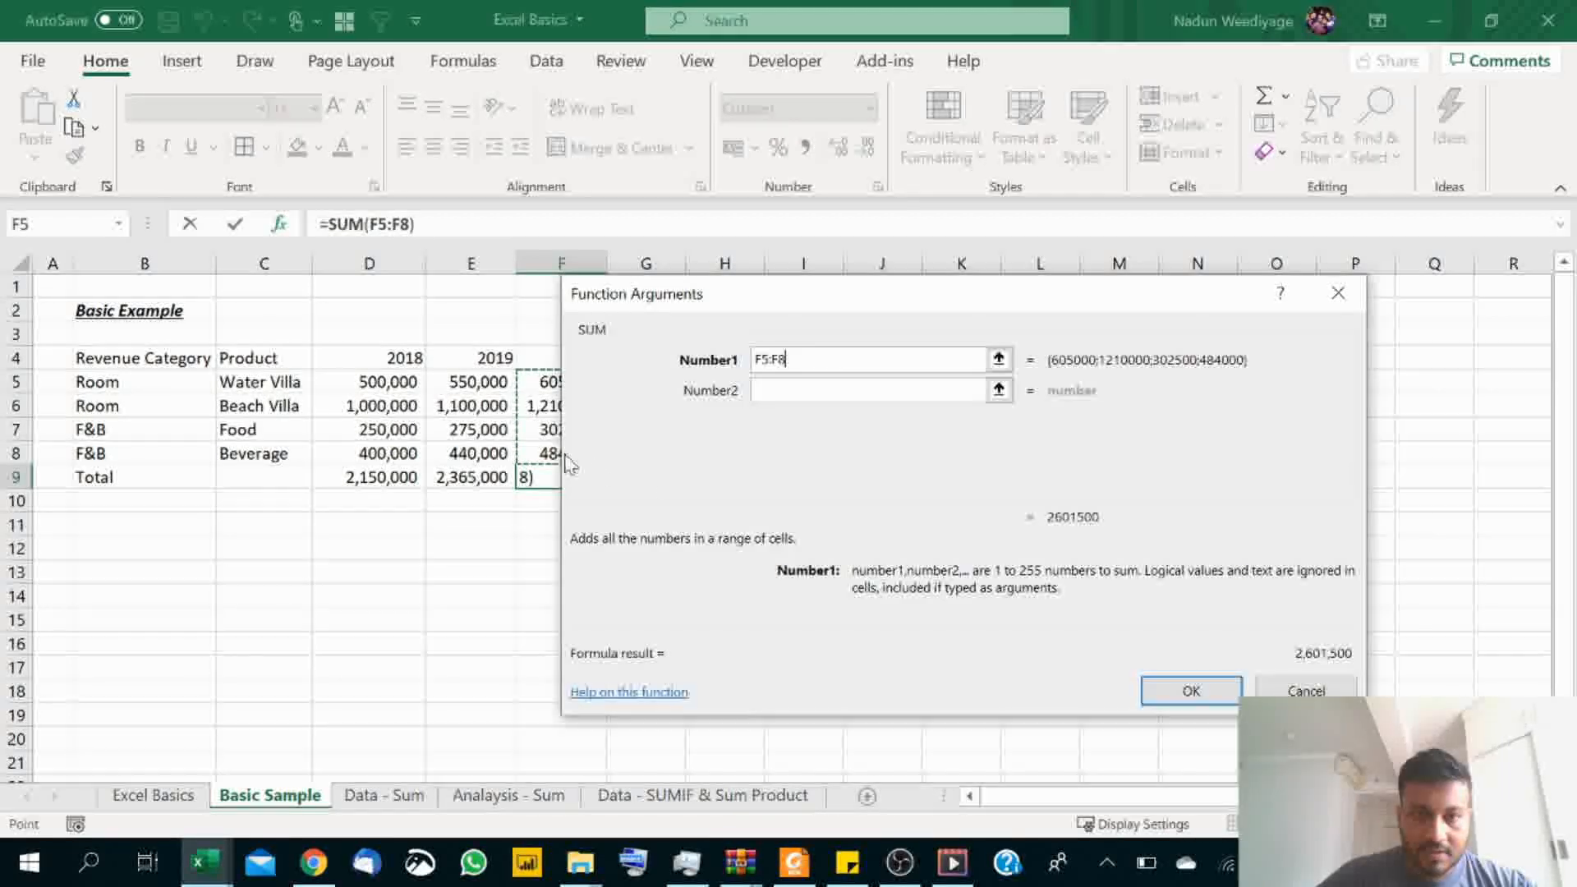
left_click(1196, 691)
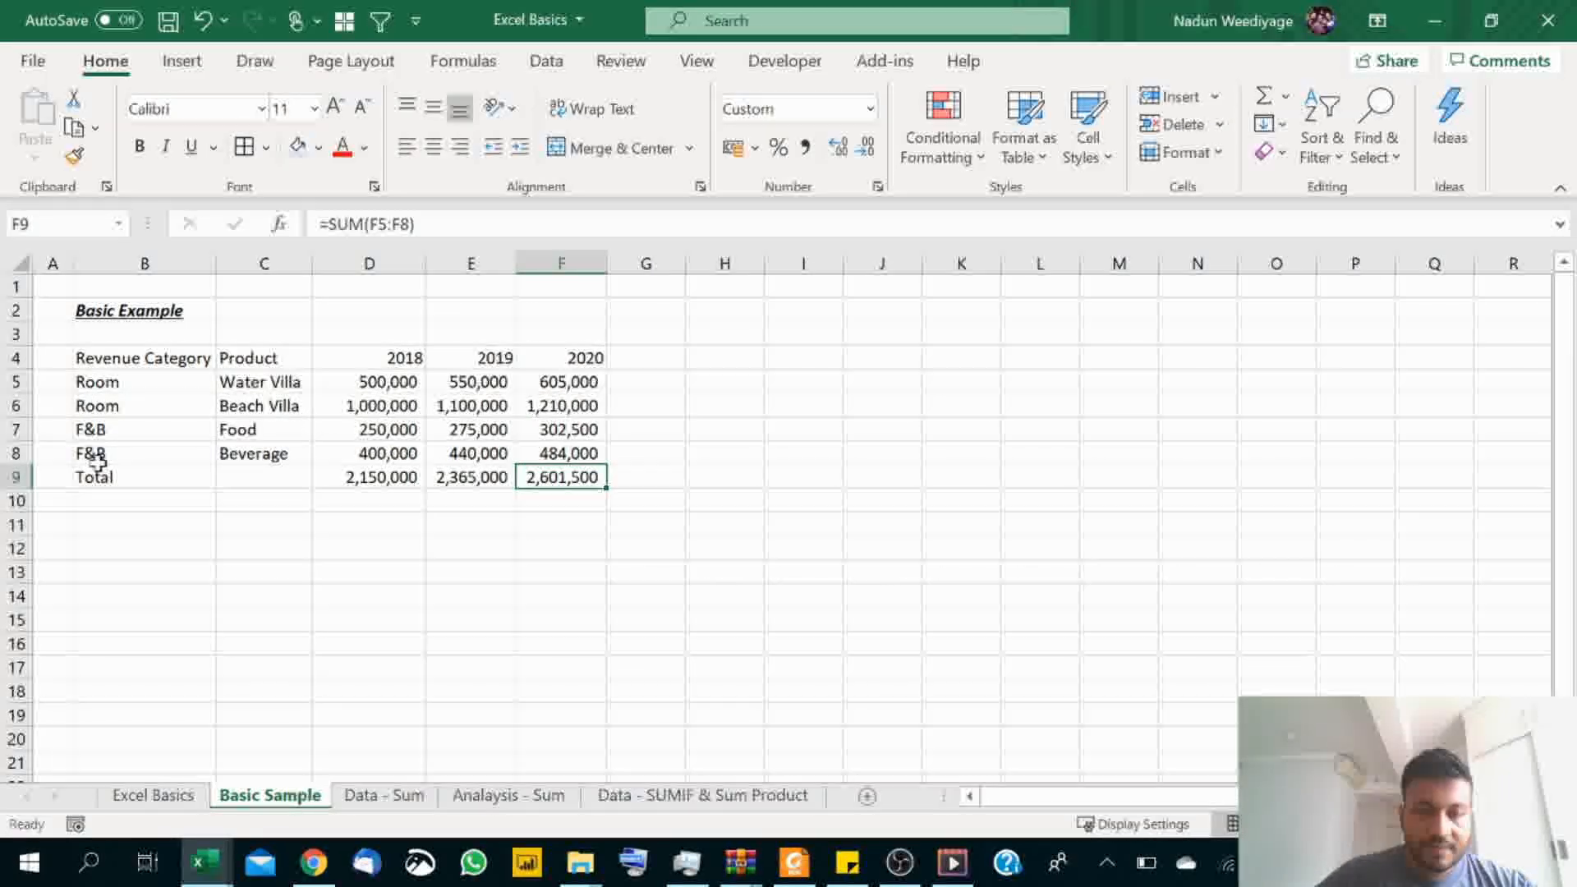
Enter the label Room in cell B11 and select cell D11 for its 2018 value.
left_click(156, 525)
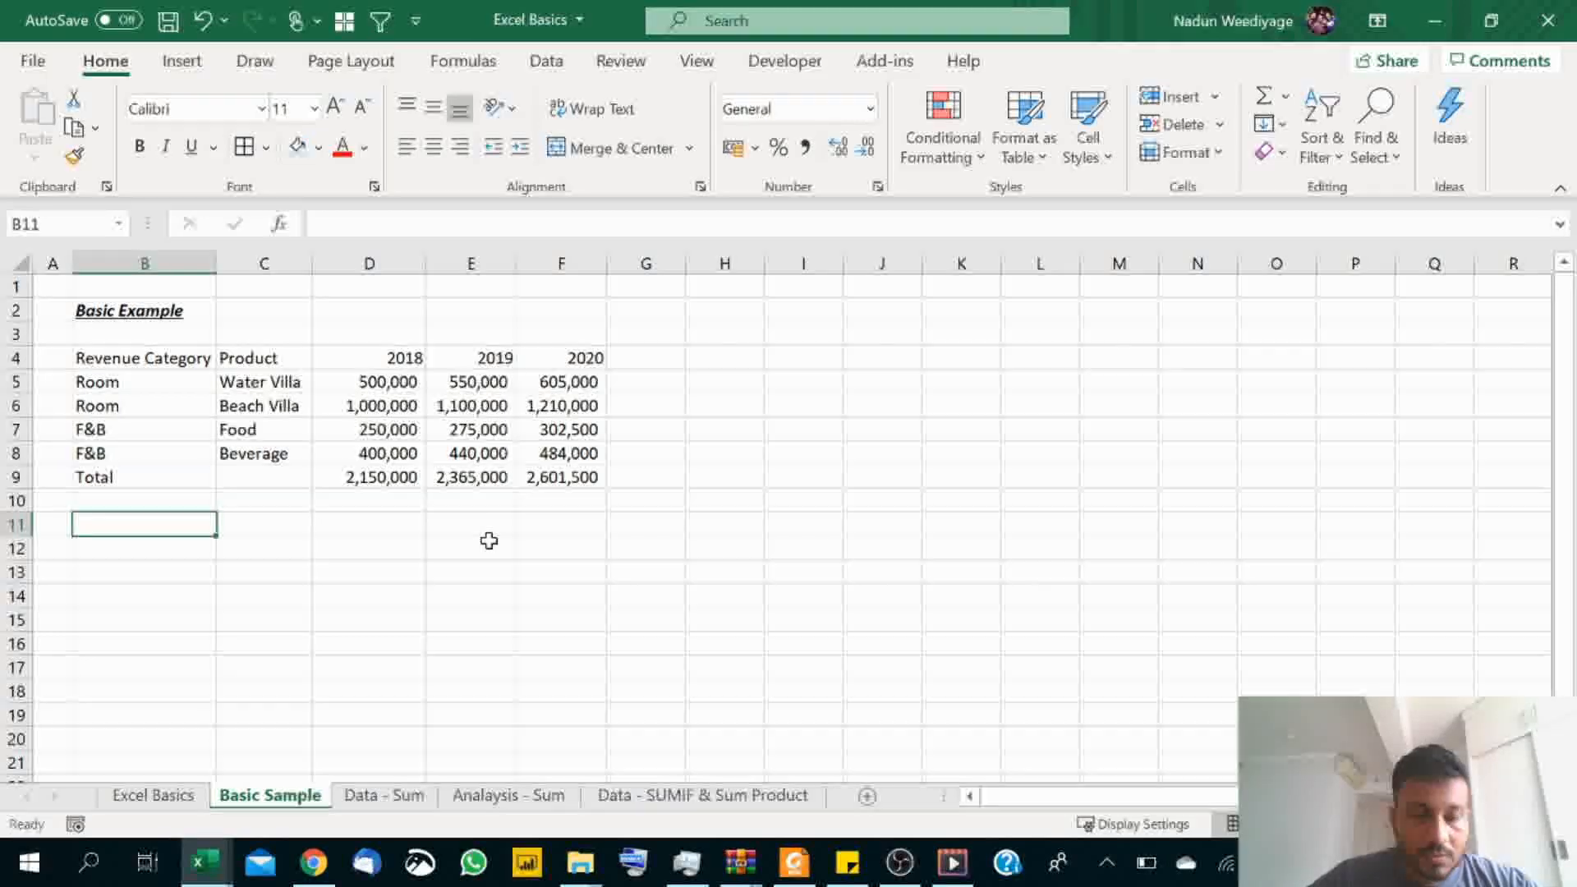
type("Room")
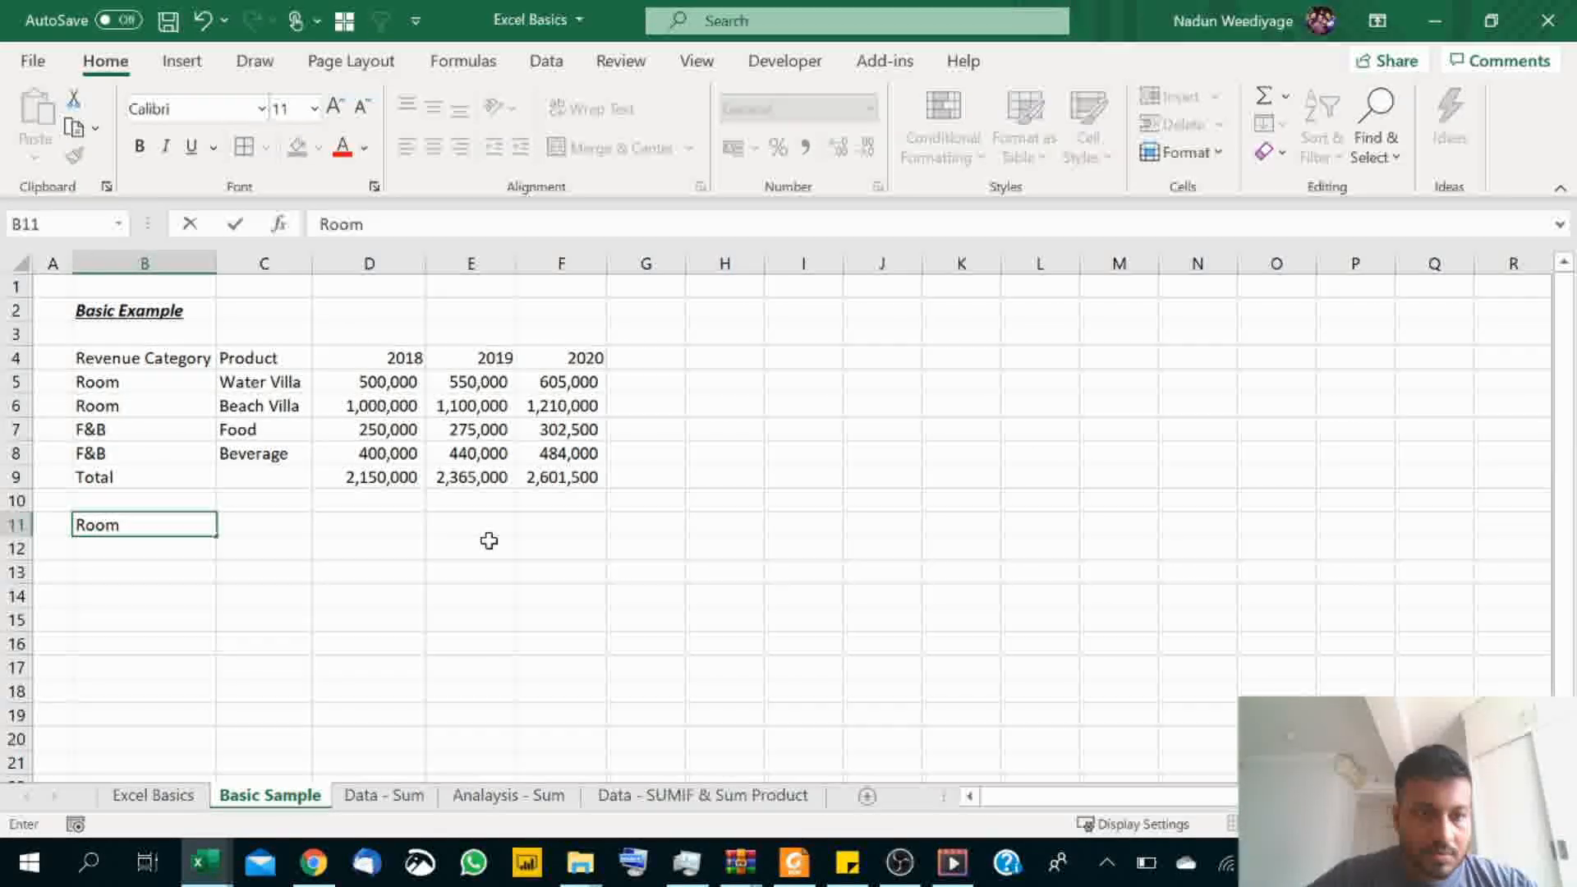
key("Return")
left_click(406, 520)
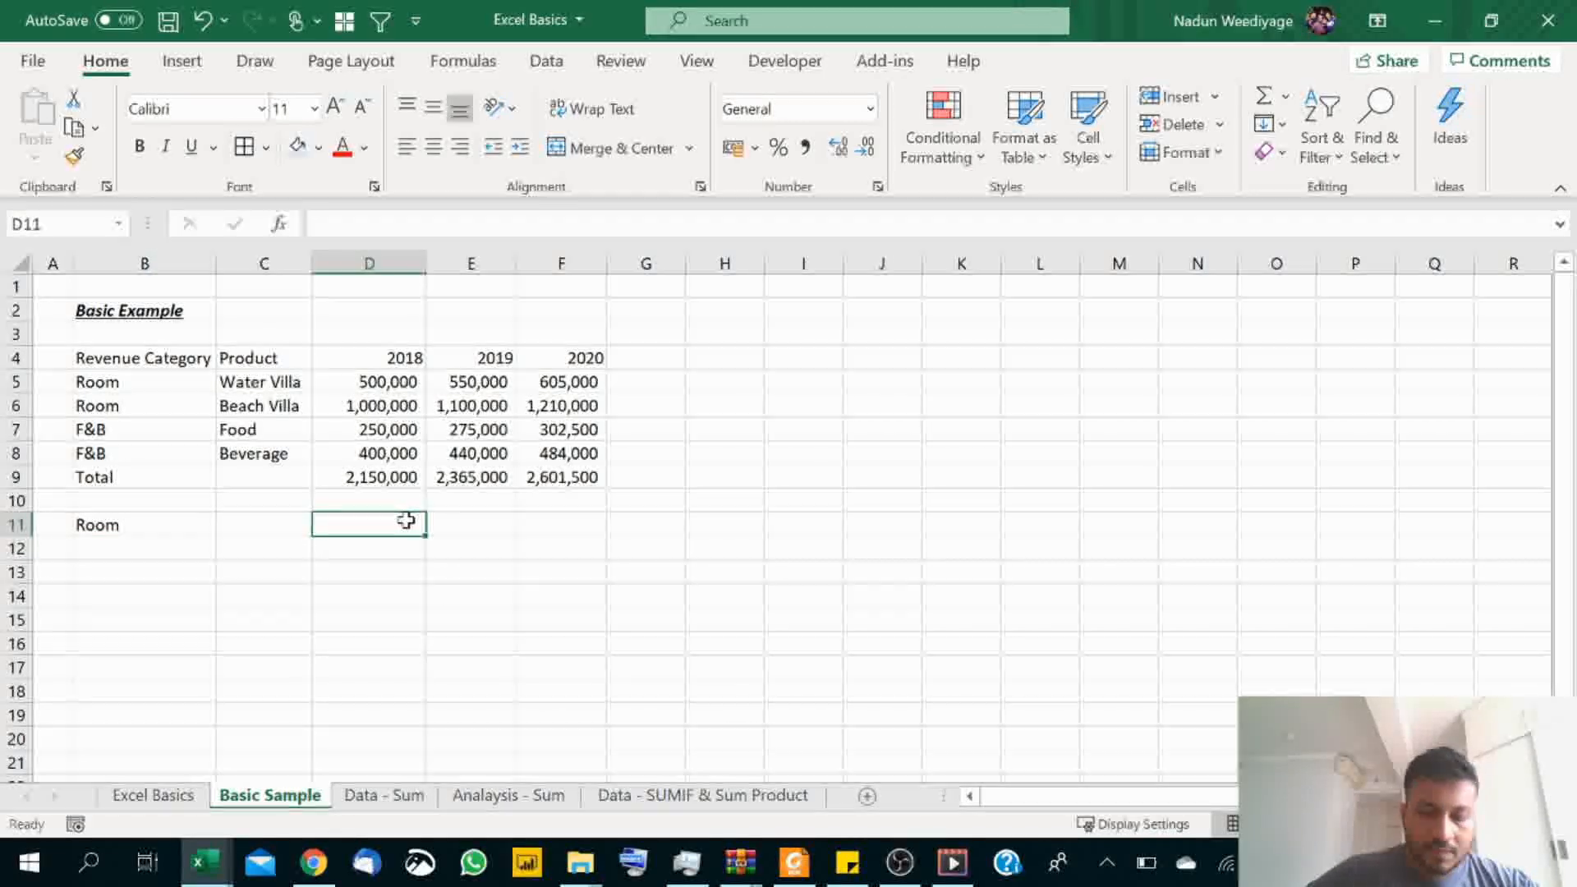
Start a SUMIF formula in cell D11 with the Revenue Category cells B5:B8 as its range.
type("=sumi")
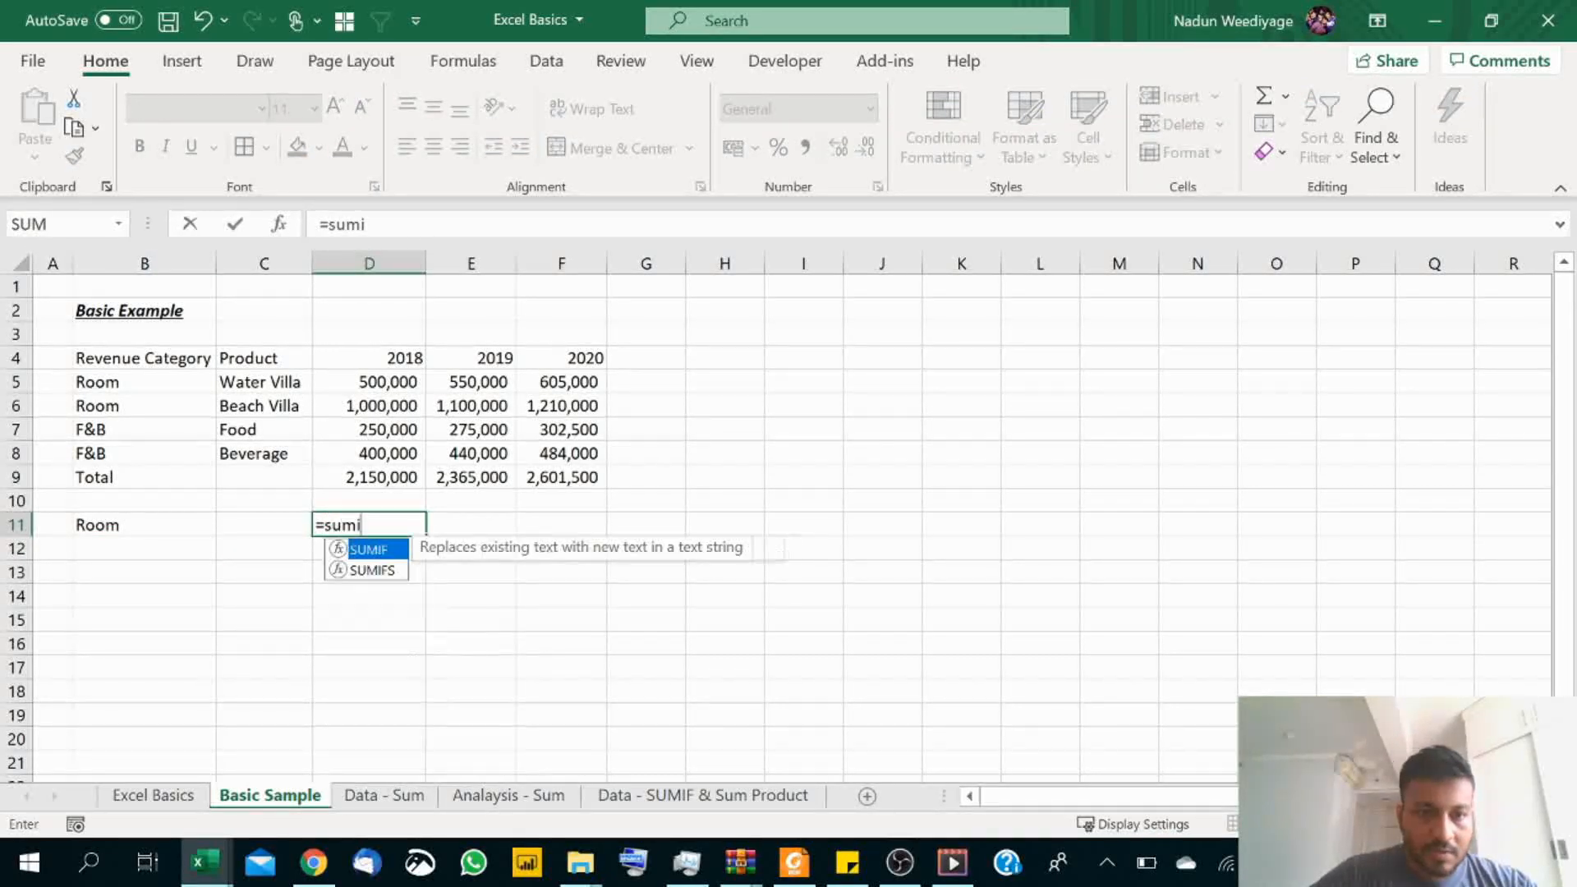
type("f(")
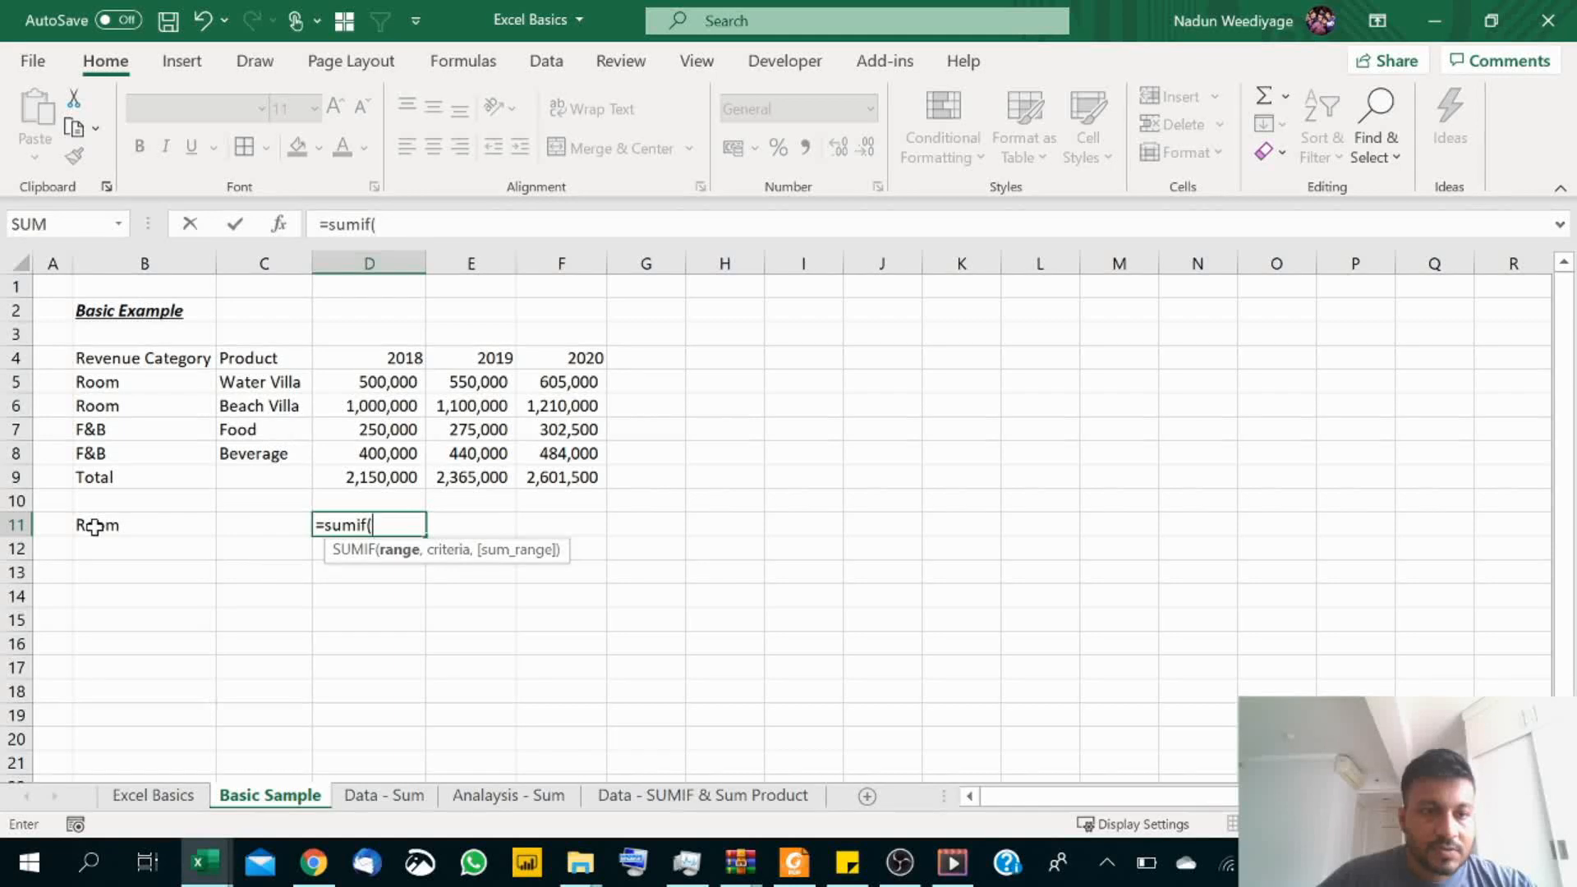
left_click(133, 392)
left_click_drag(133, 392, 141, 452)
left_click_drag(129, 382, 145, 466)
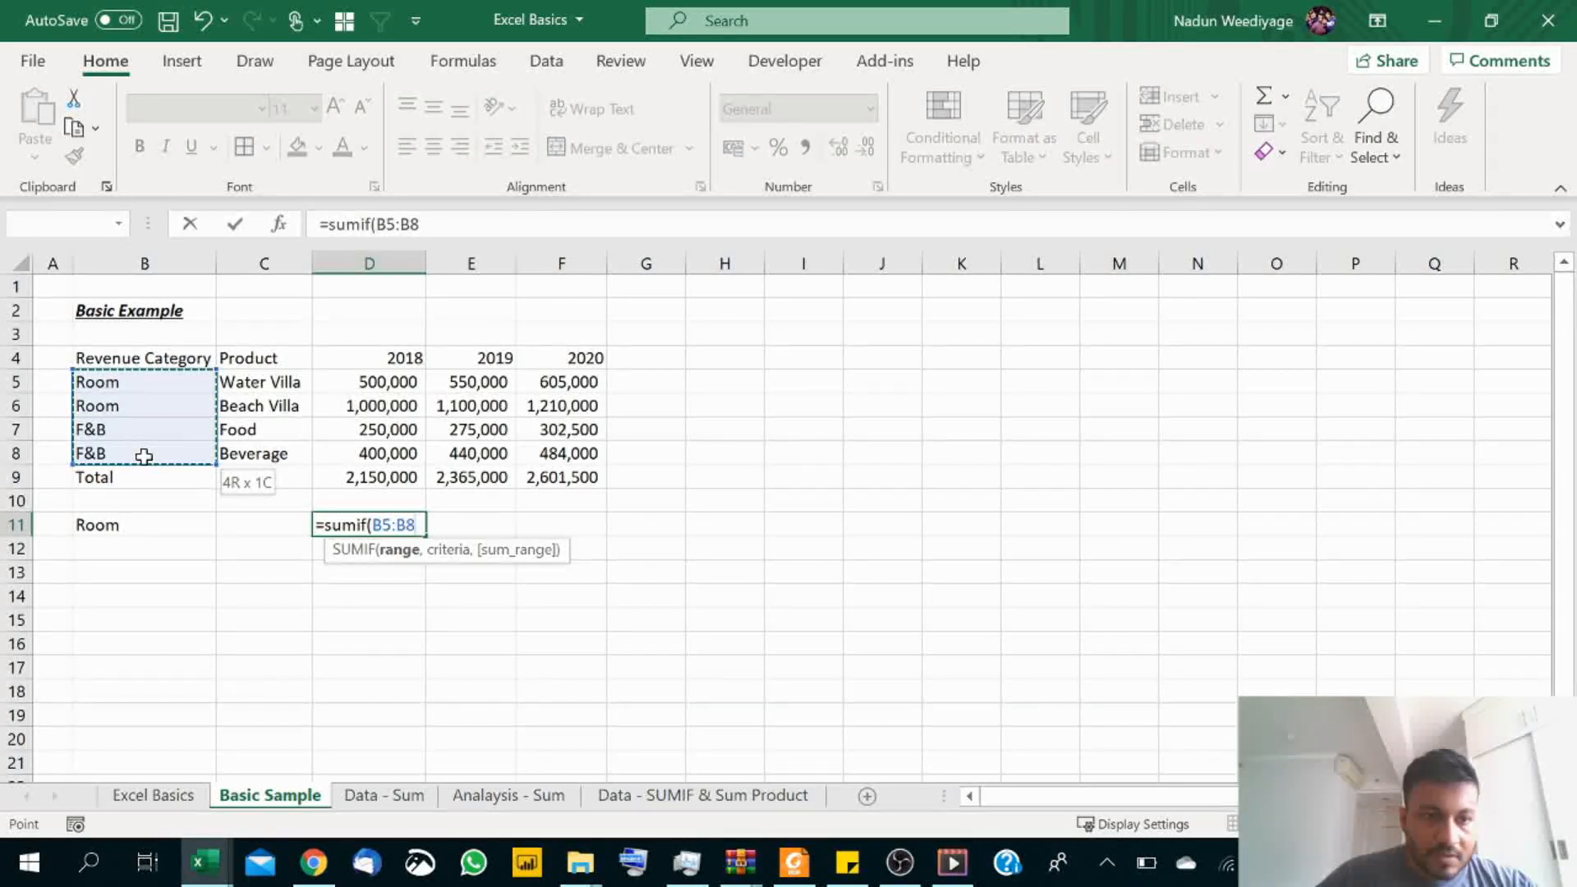
left_click_drag(144, 456, 142, 455)
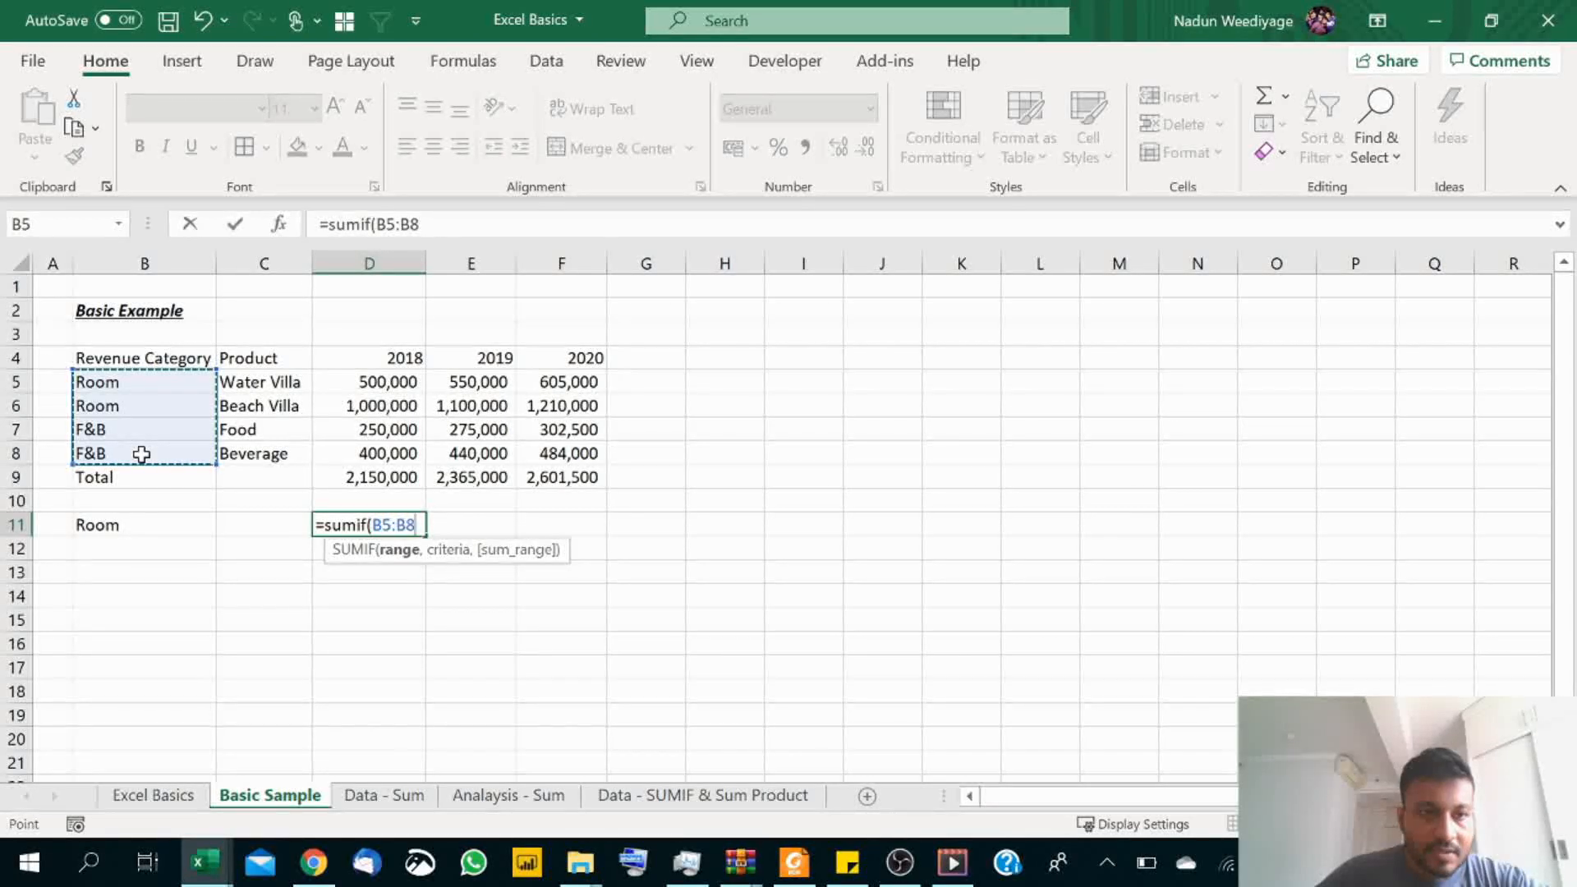
type(",")
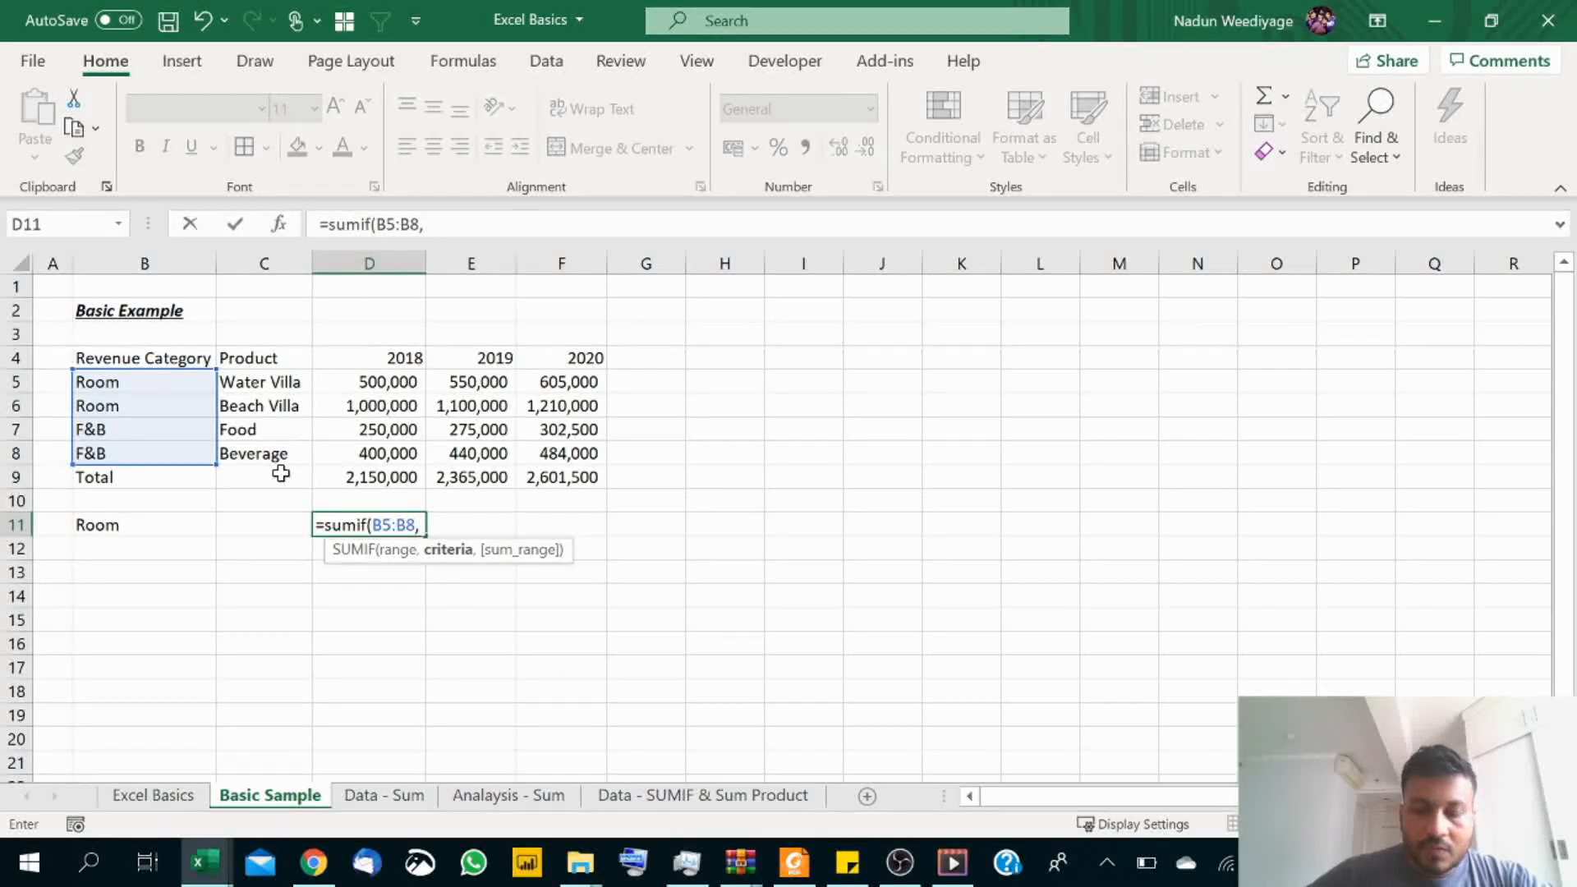
key("BackSpace")
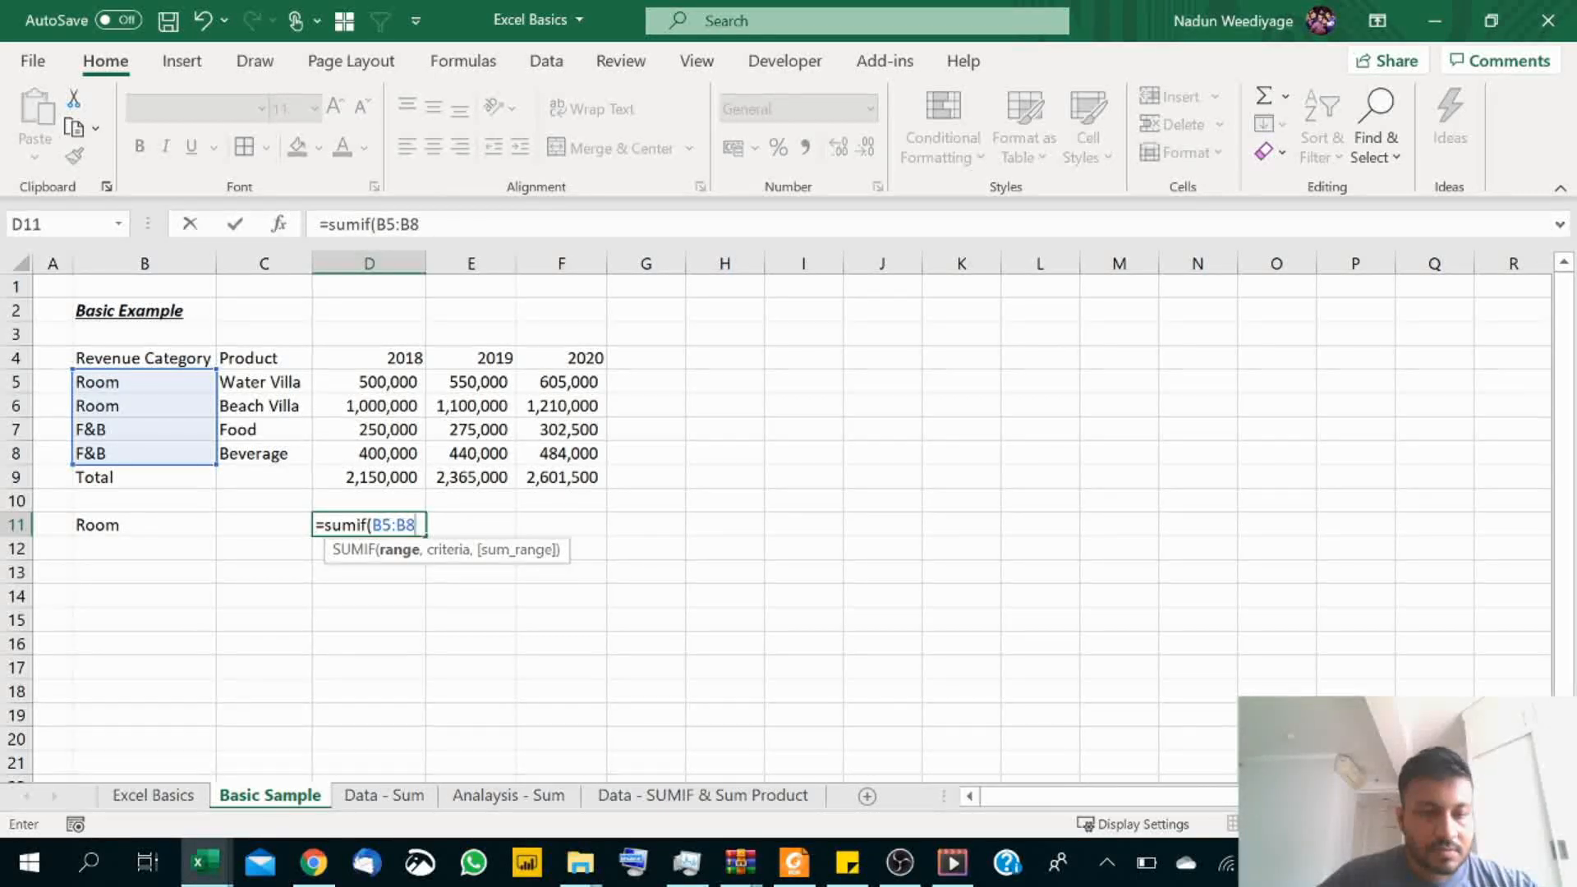
Make the SUMIF range in D11 absolute as $B$5:$B$8 and continue to the criteria argument.
left_click(382, 525)
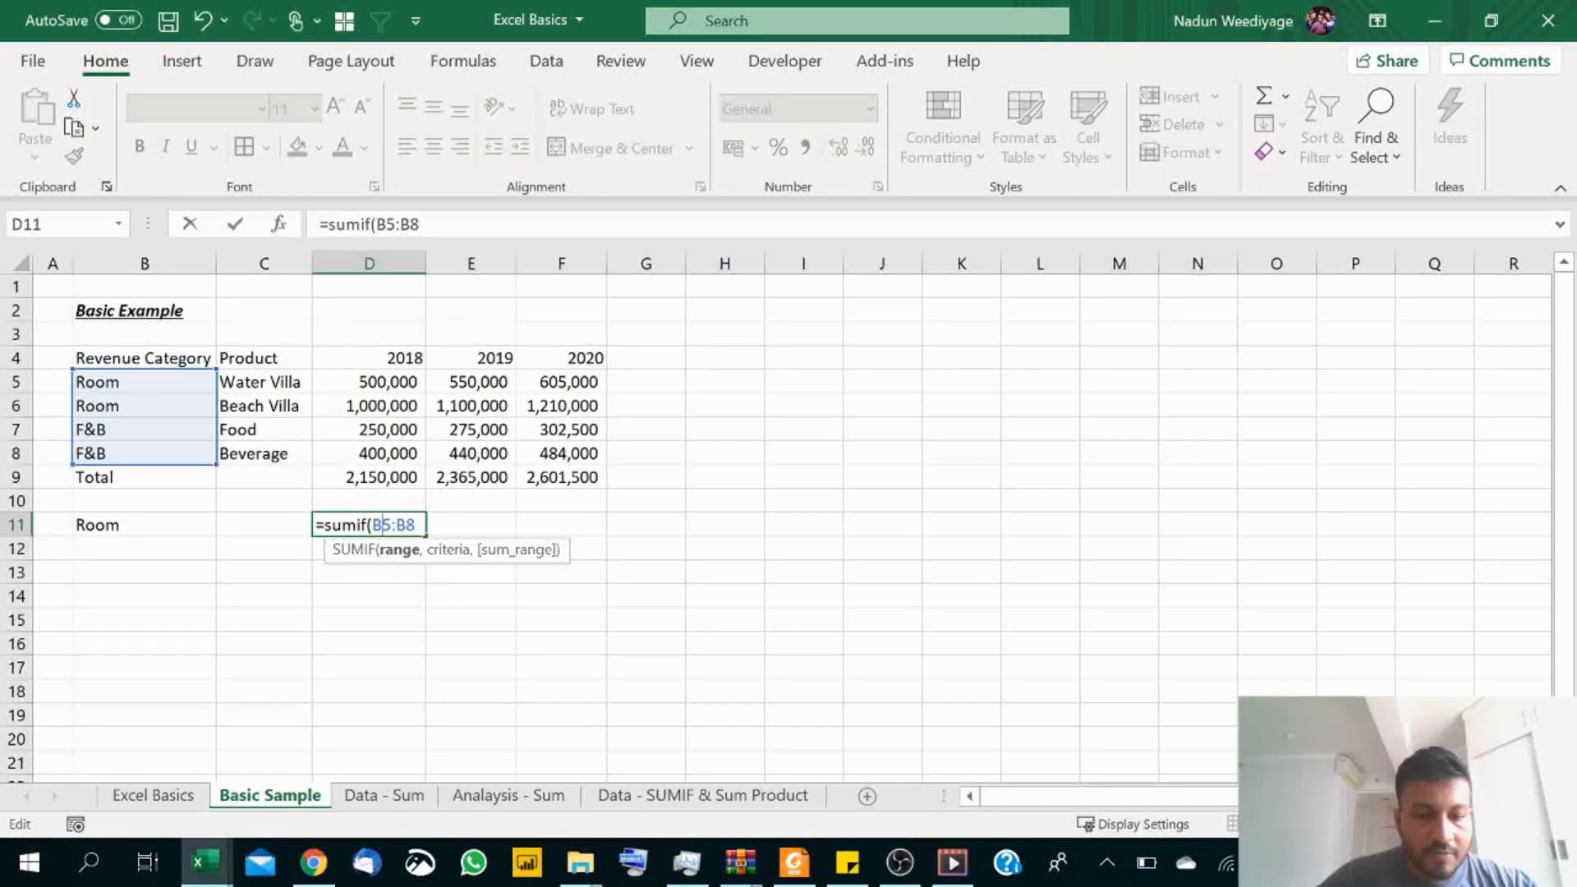
key("F4")
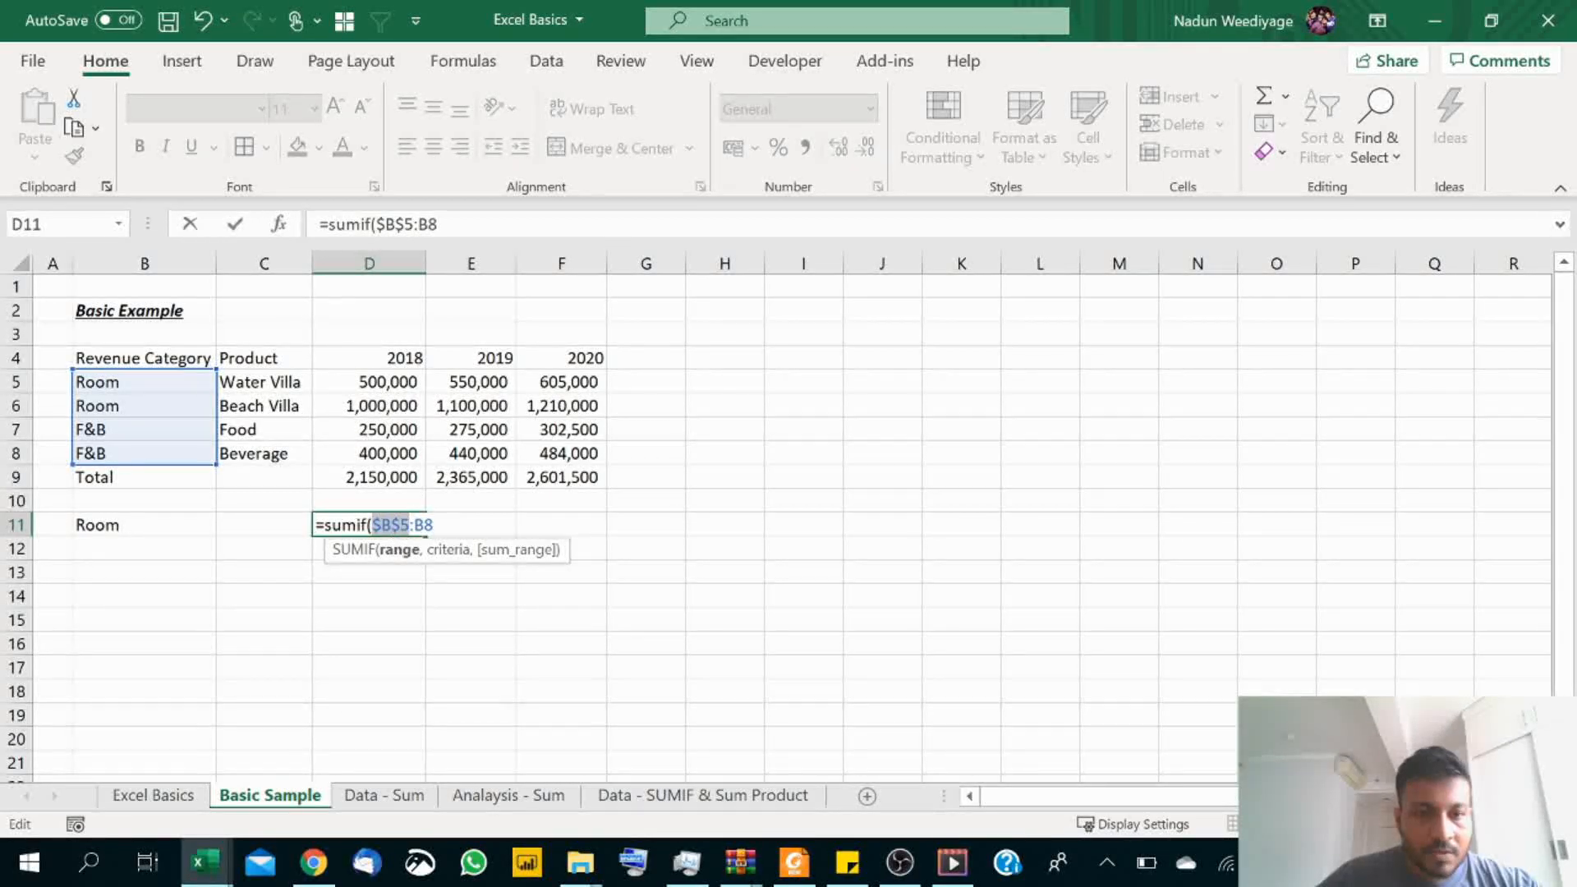
left_click(425, 525)
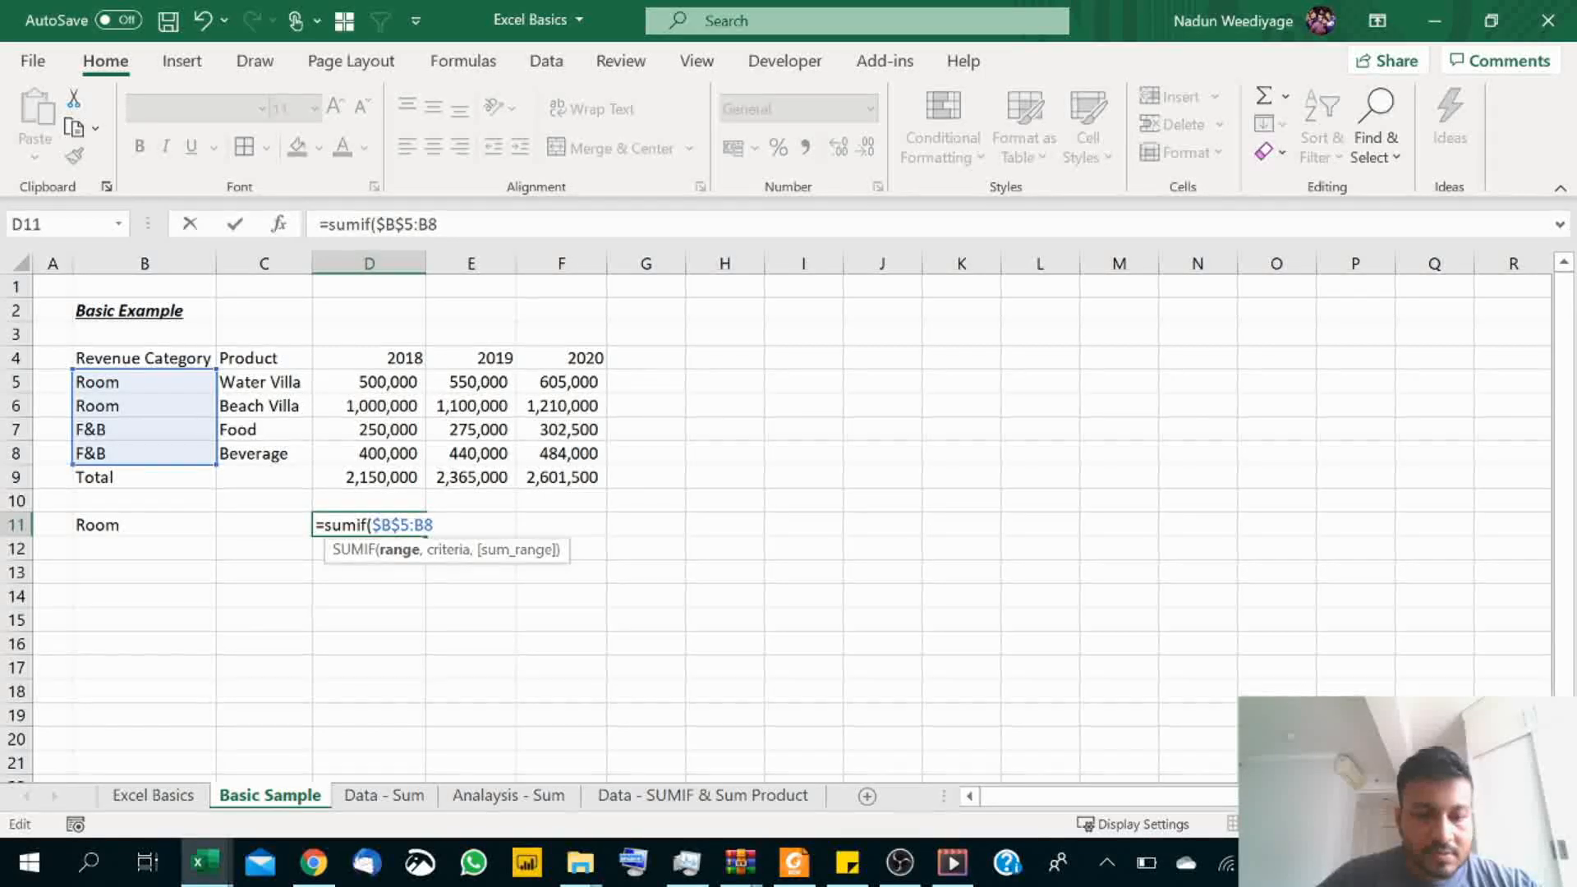
key("F4")
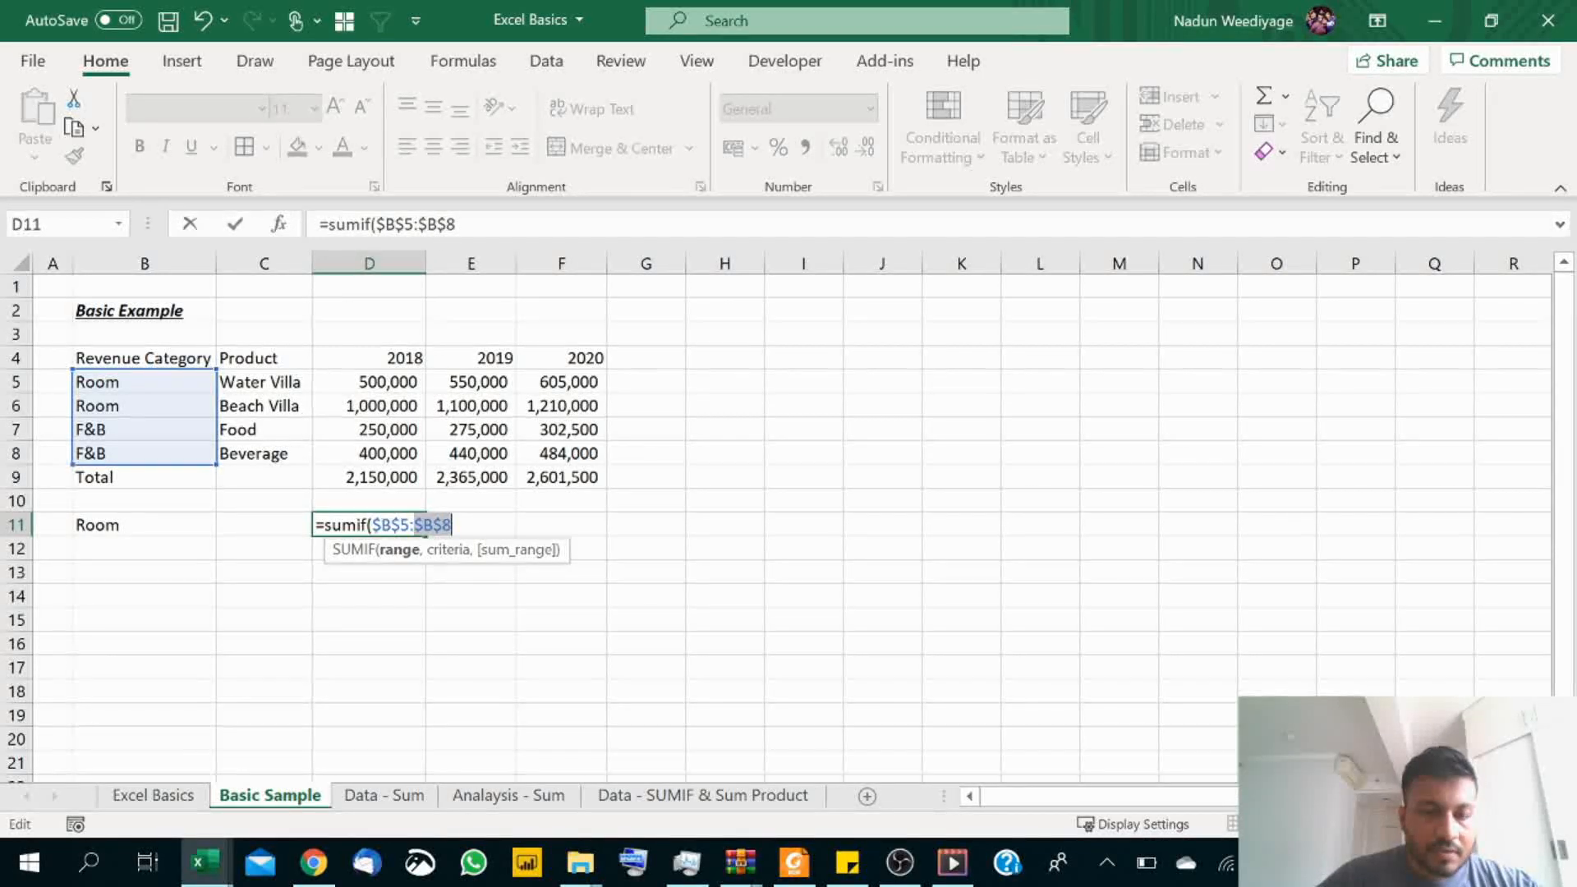
key("Right")
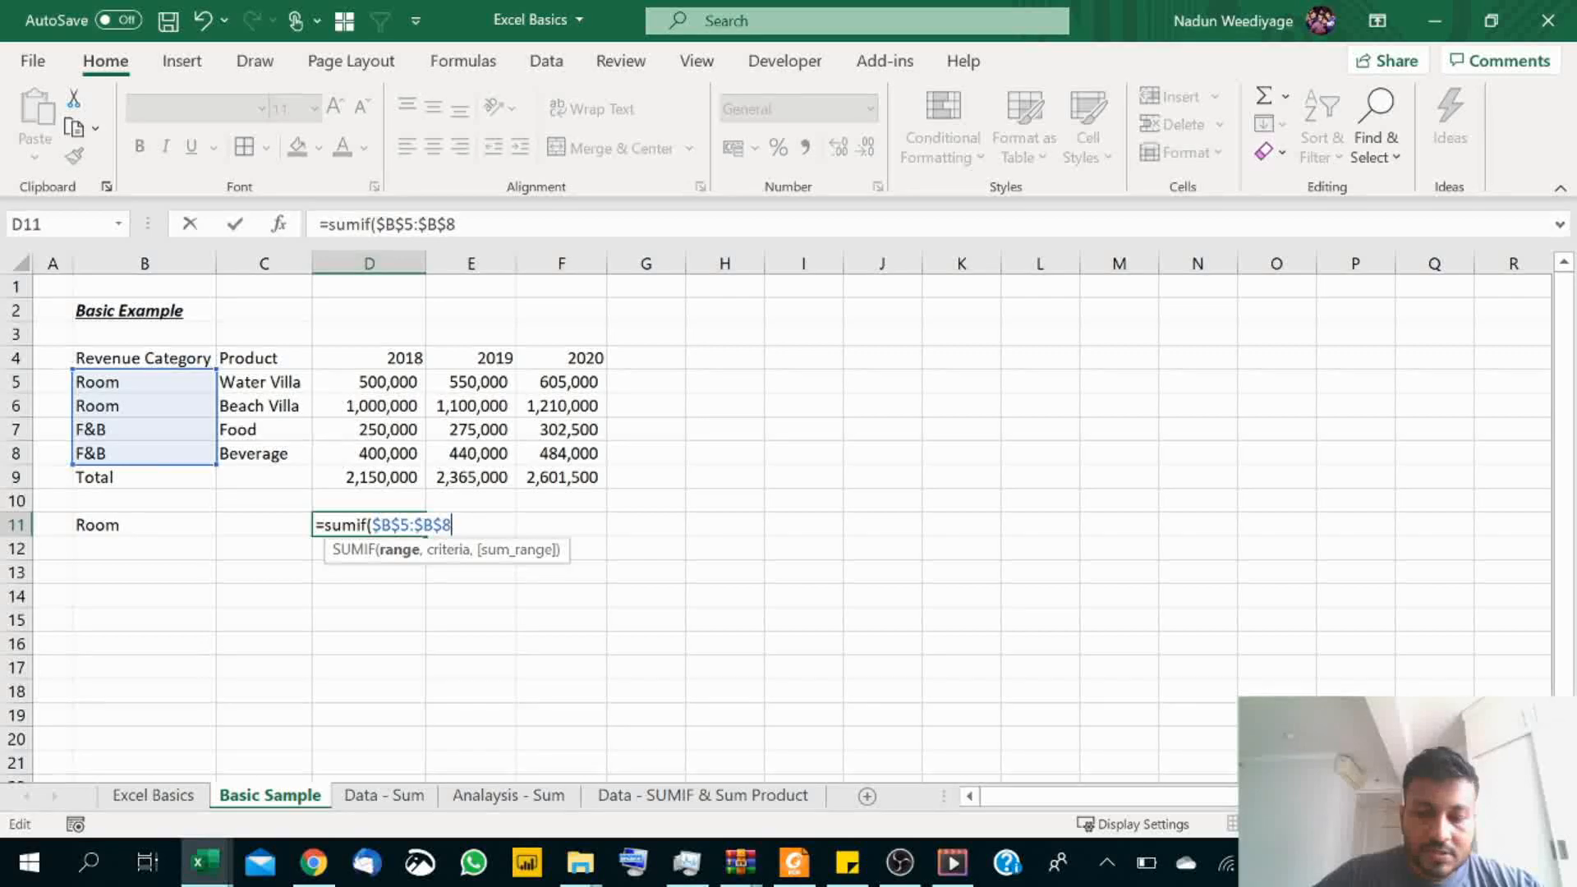
type(",")
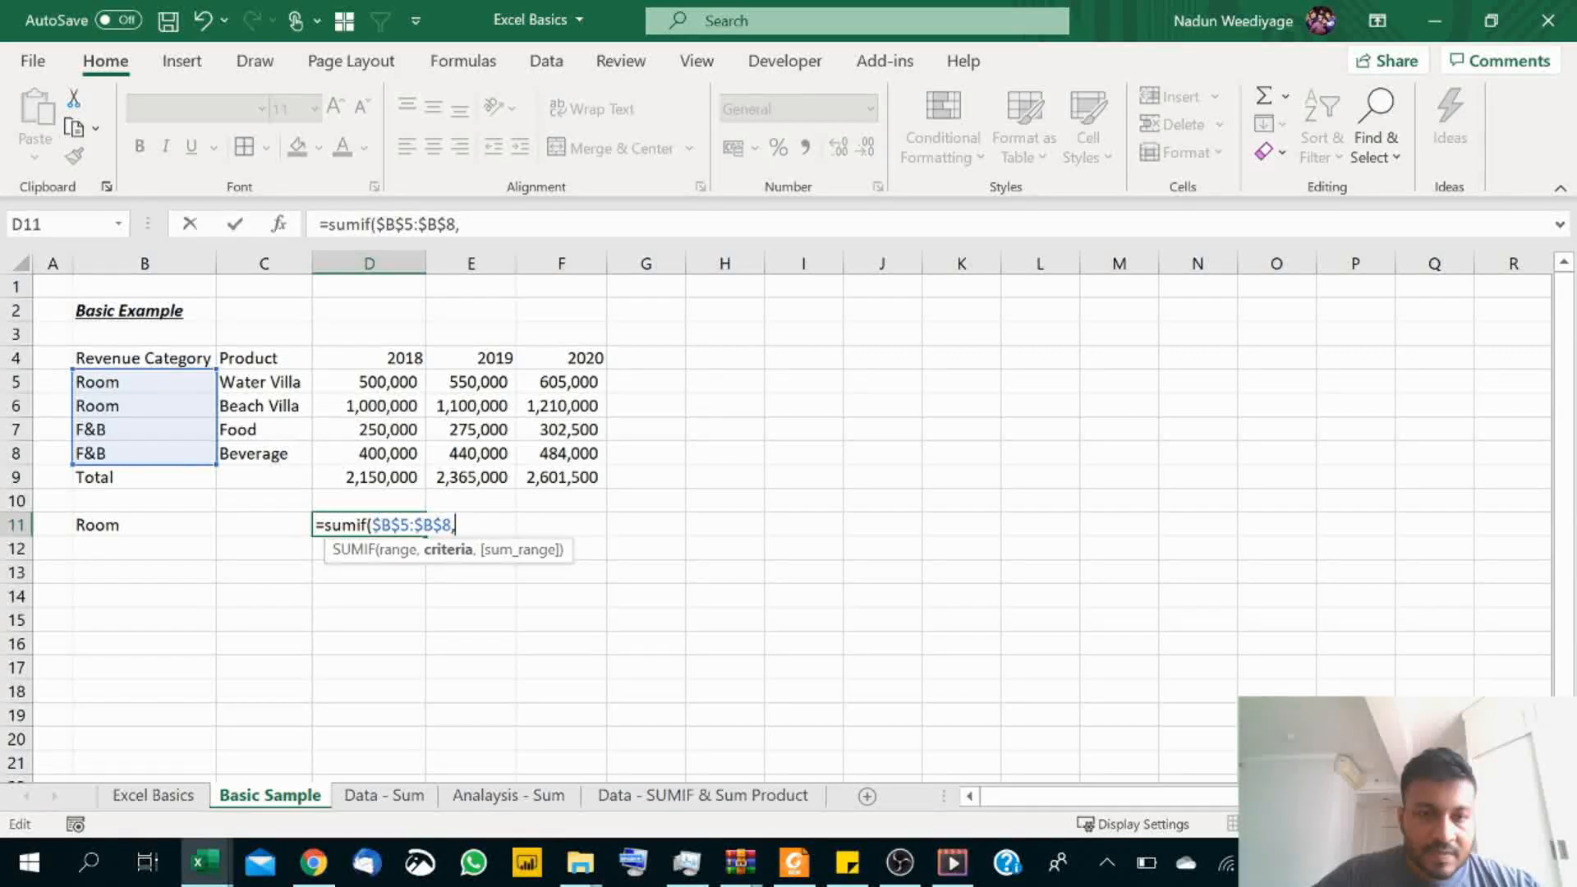
Set the SUMIF criteria to the Room label as the absolute reference $B$11 and continue to the sum range.
left_click(107, 526)
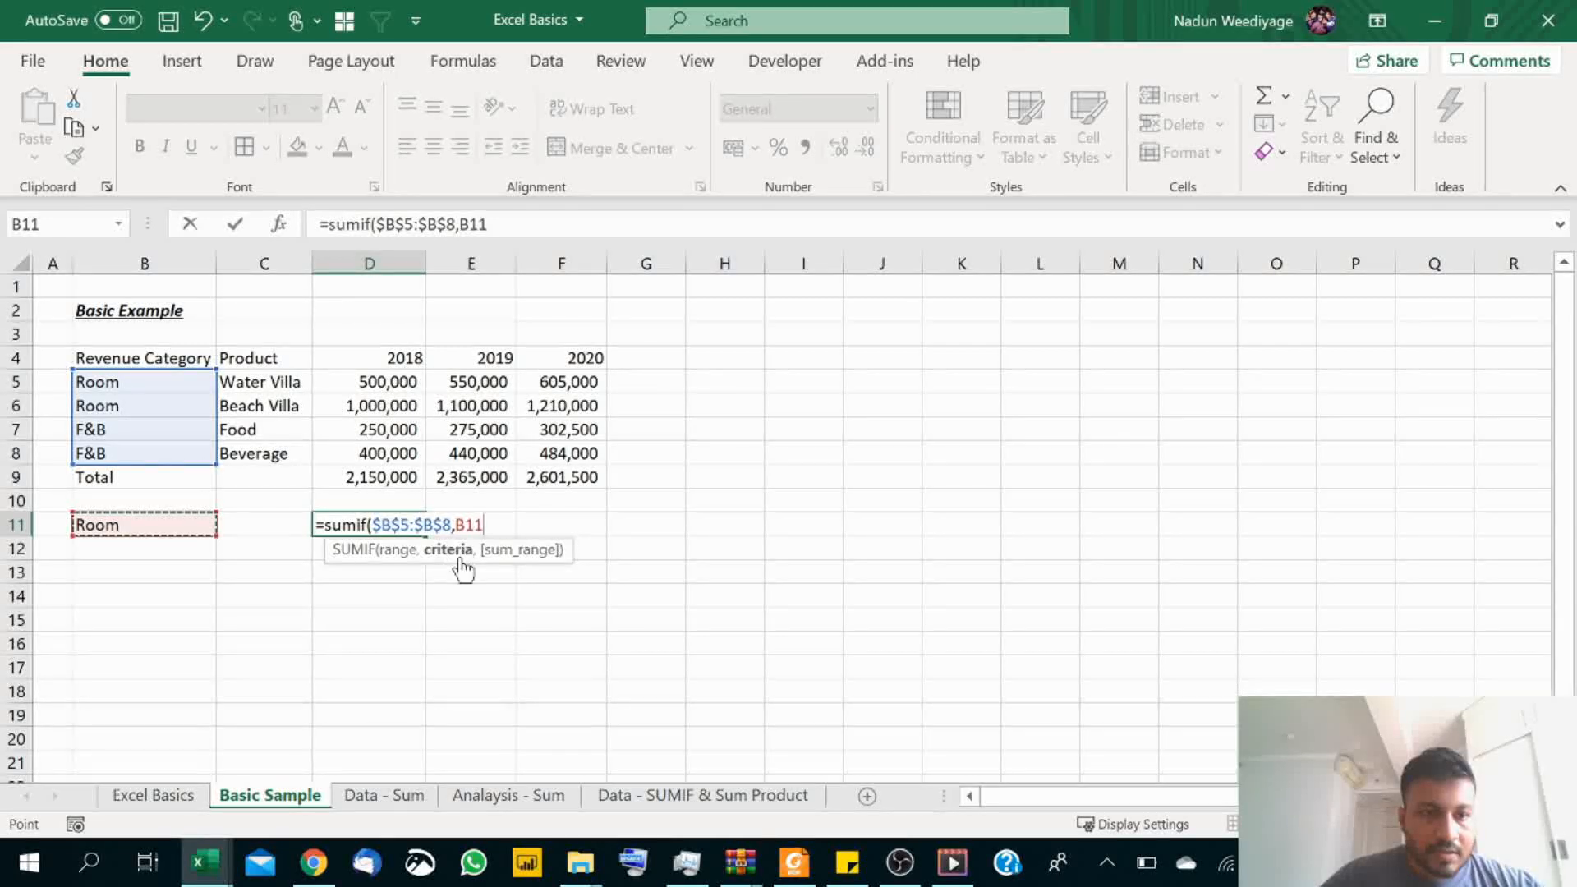
left_click(456, 526)
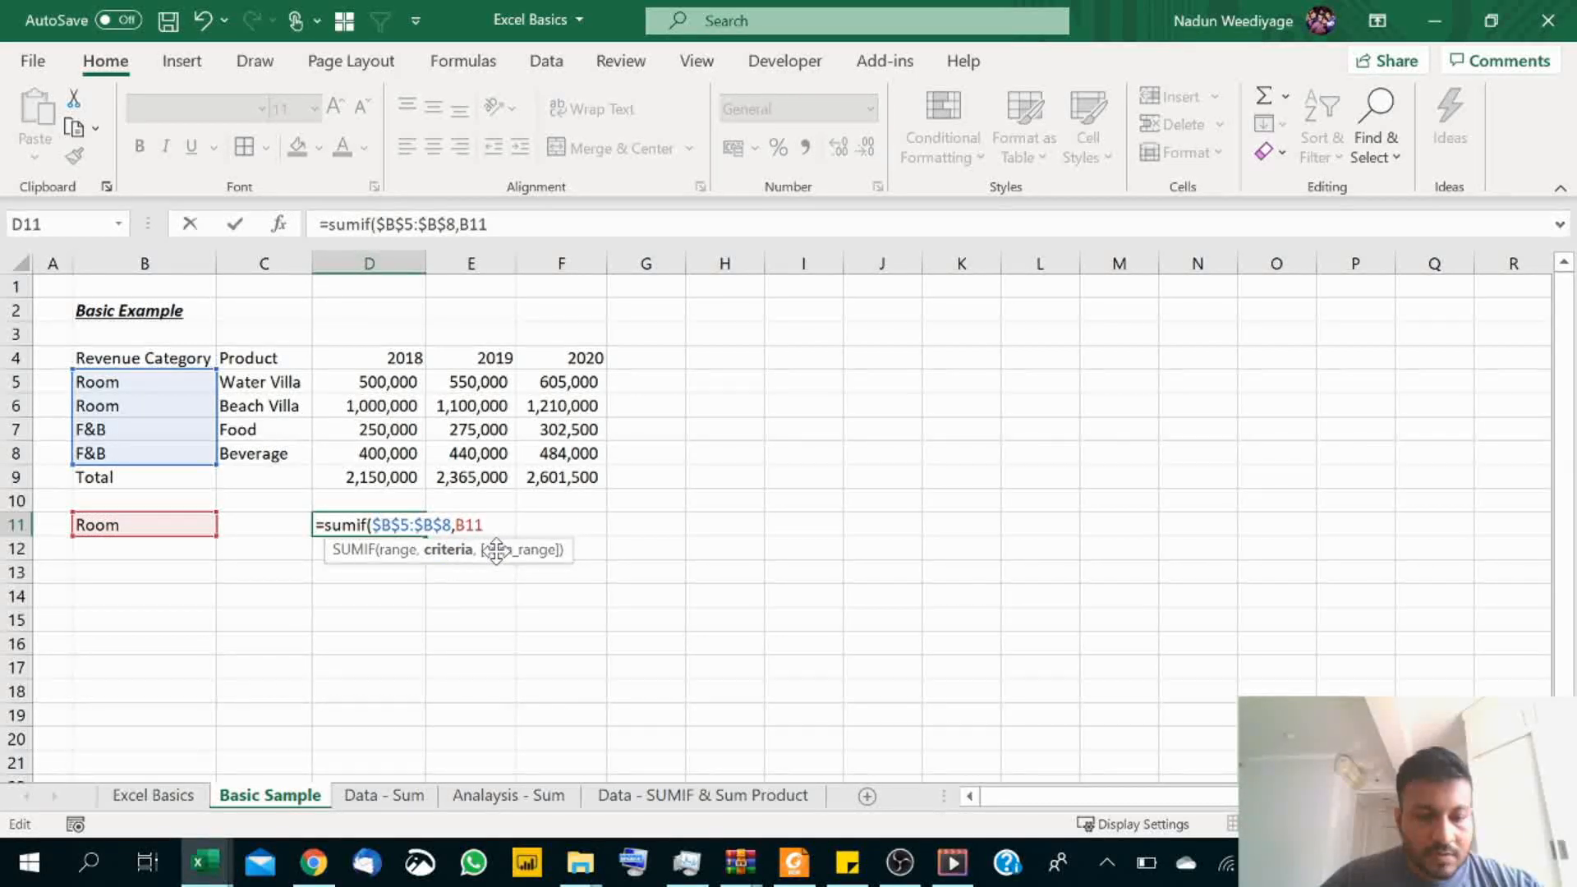
key("F4")
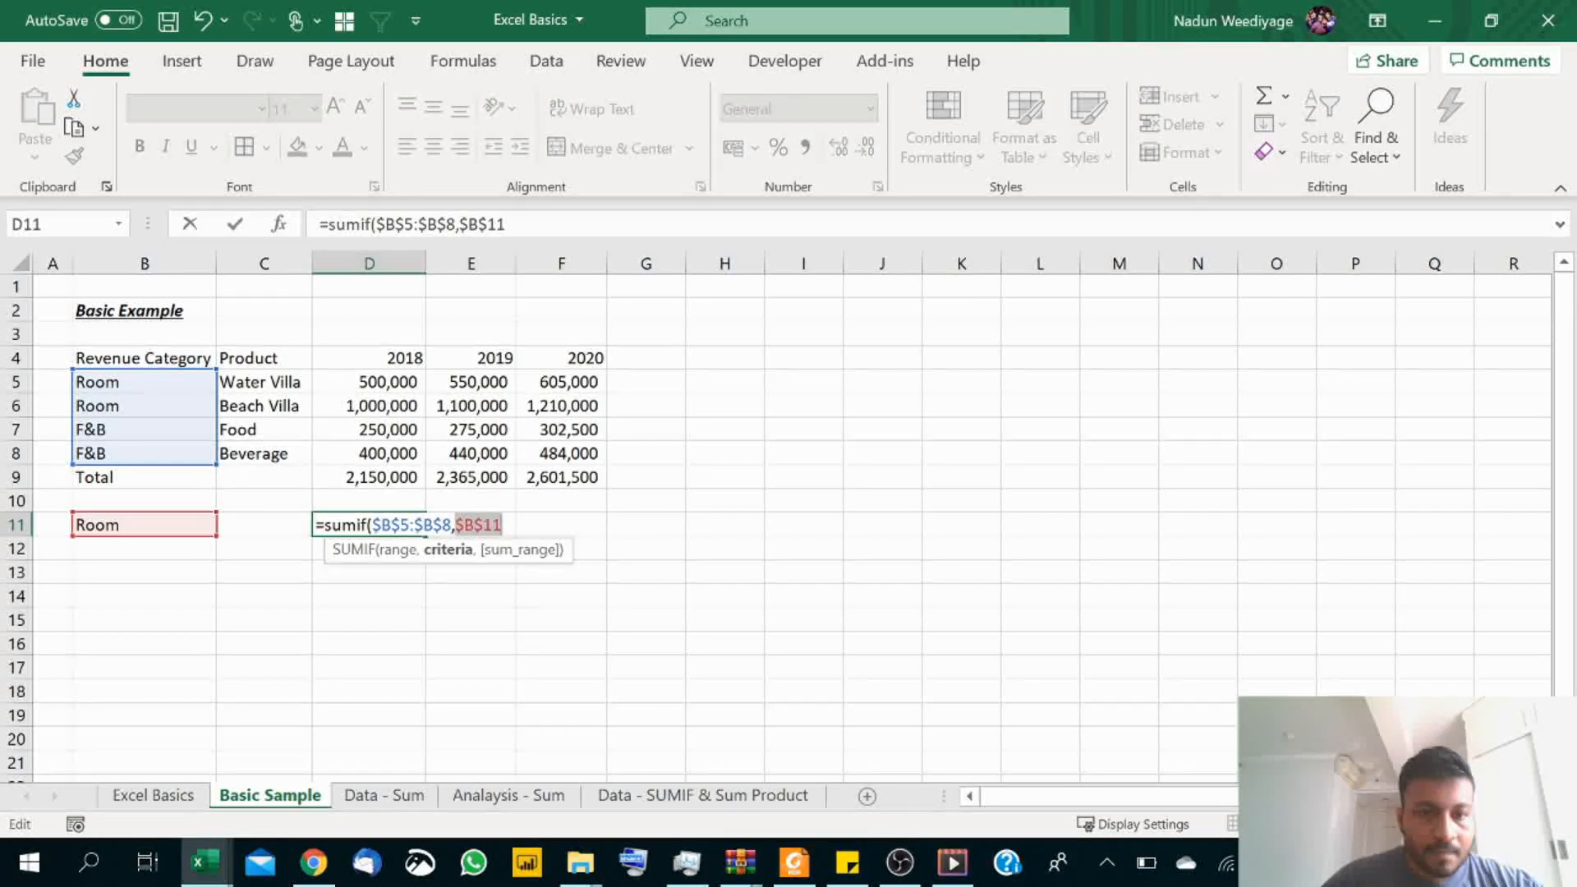
key("Right")
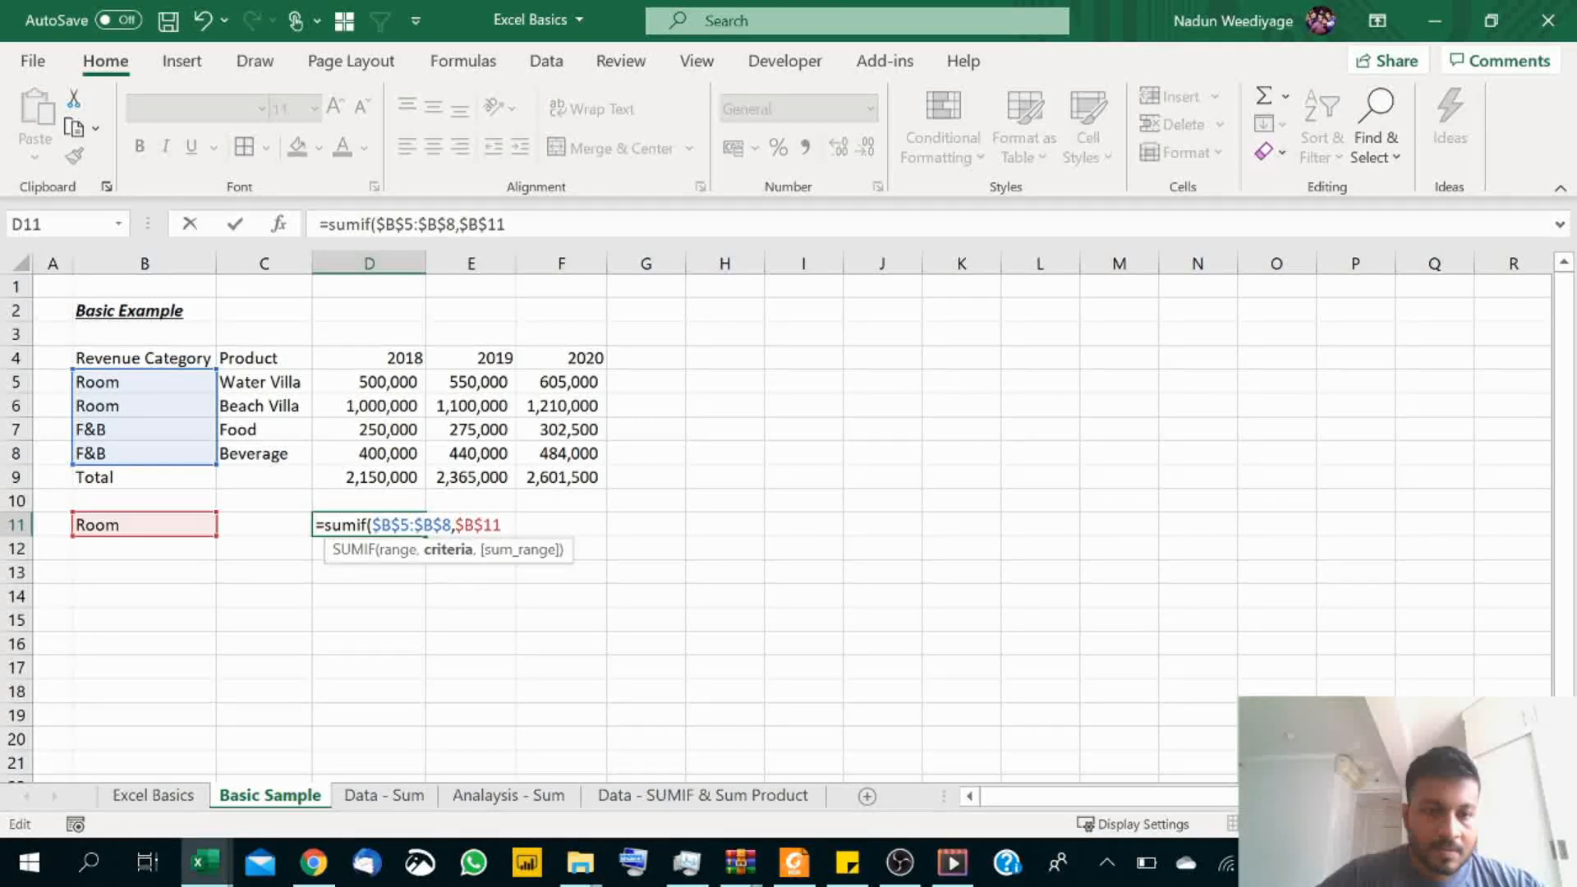
type(",")
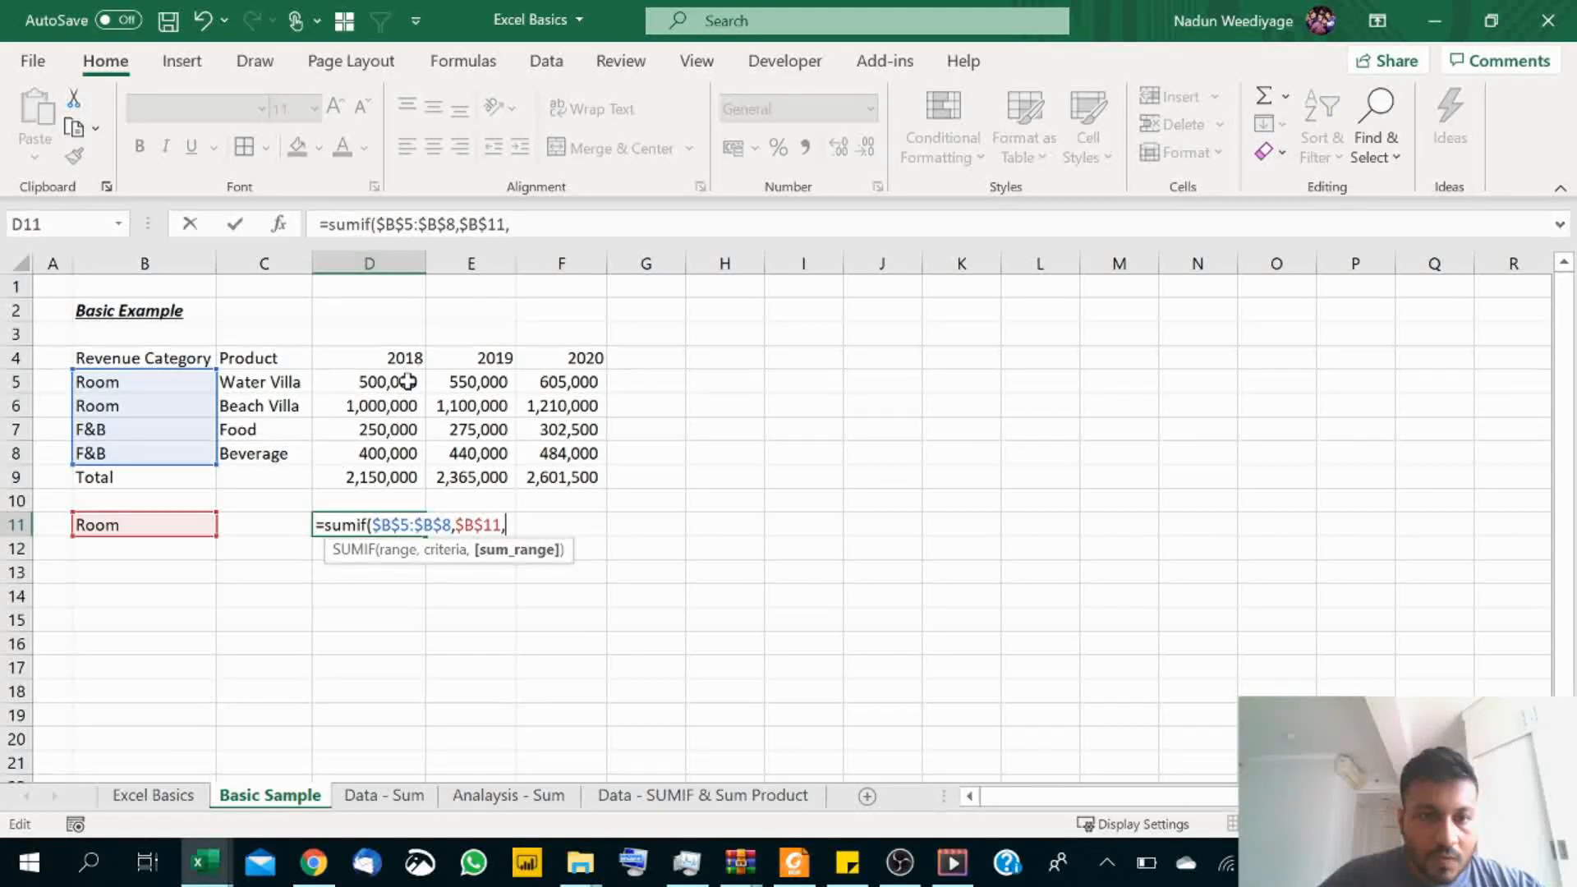
Set the sum range to the 2018 values with locked rows, D$5:D$8, and complete the SUMIF formula in D11.
left_click_drag(408, 381, 414, 448)
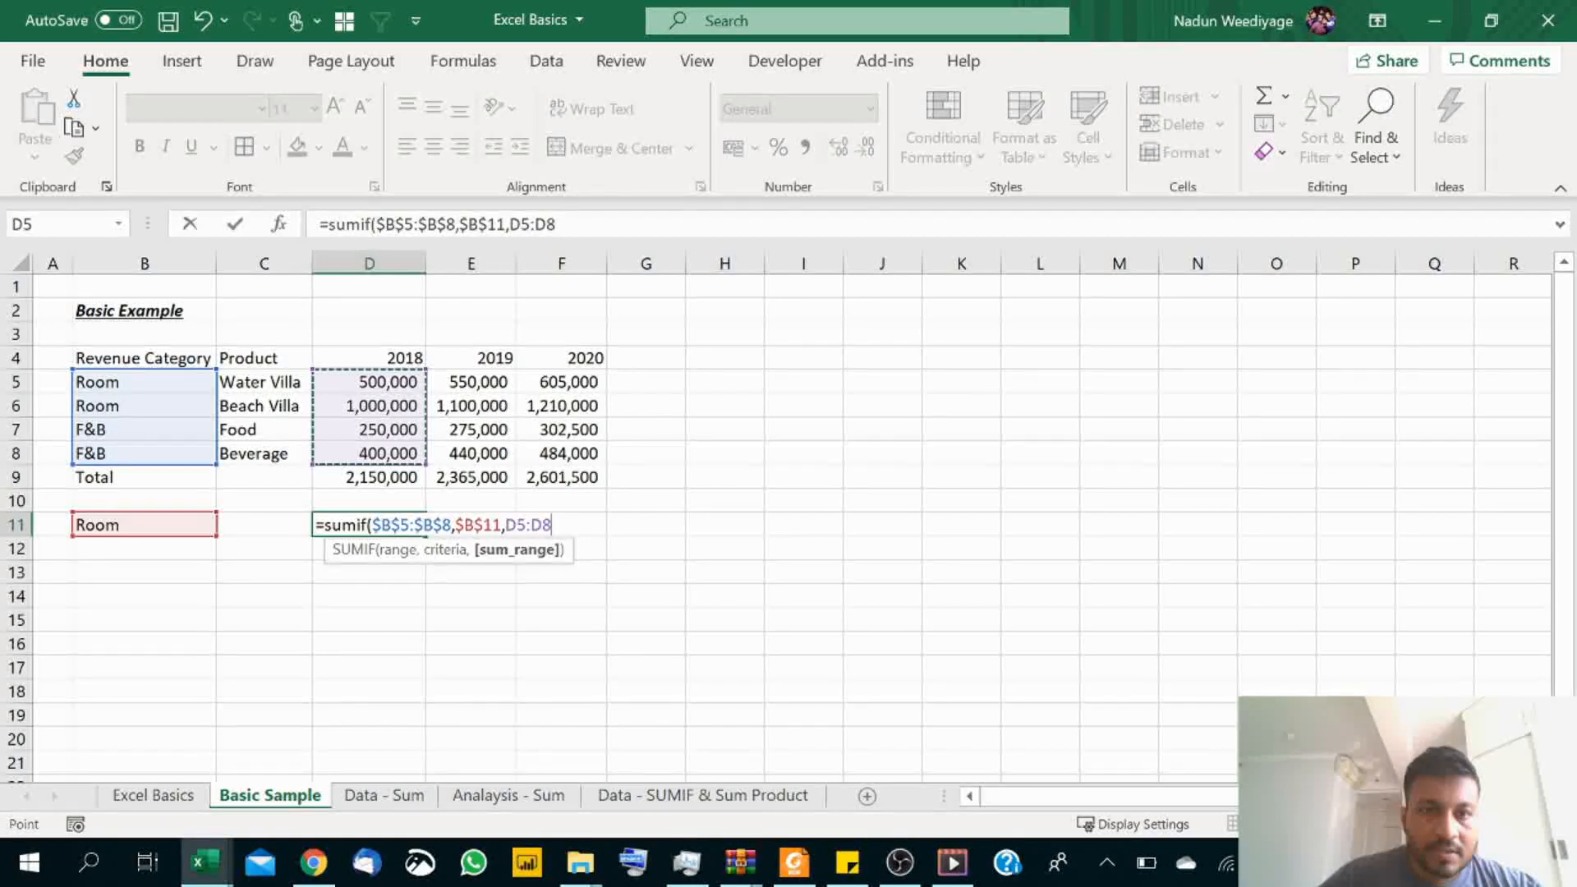
left_click(559, 224)
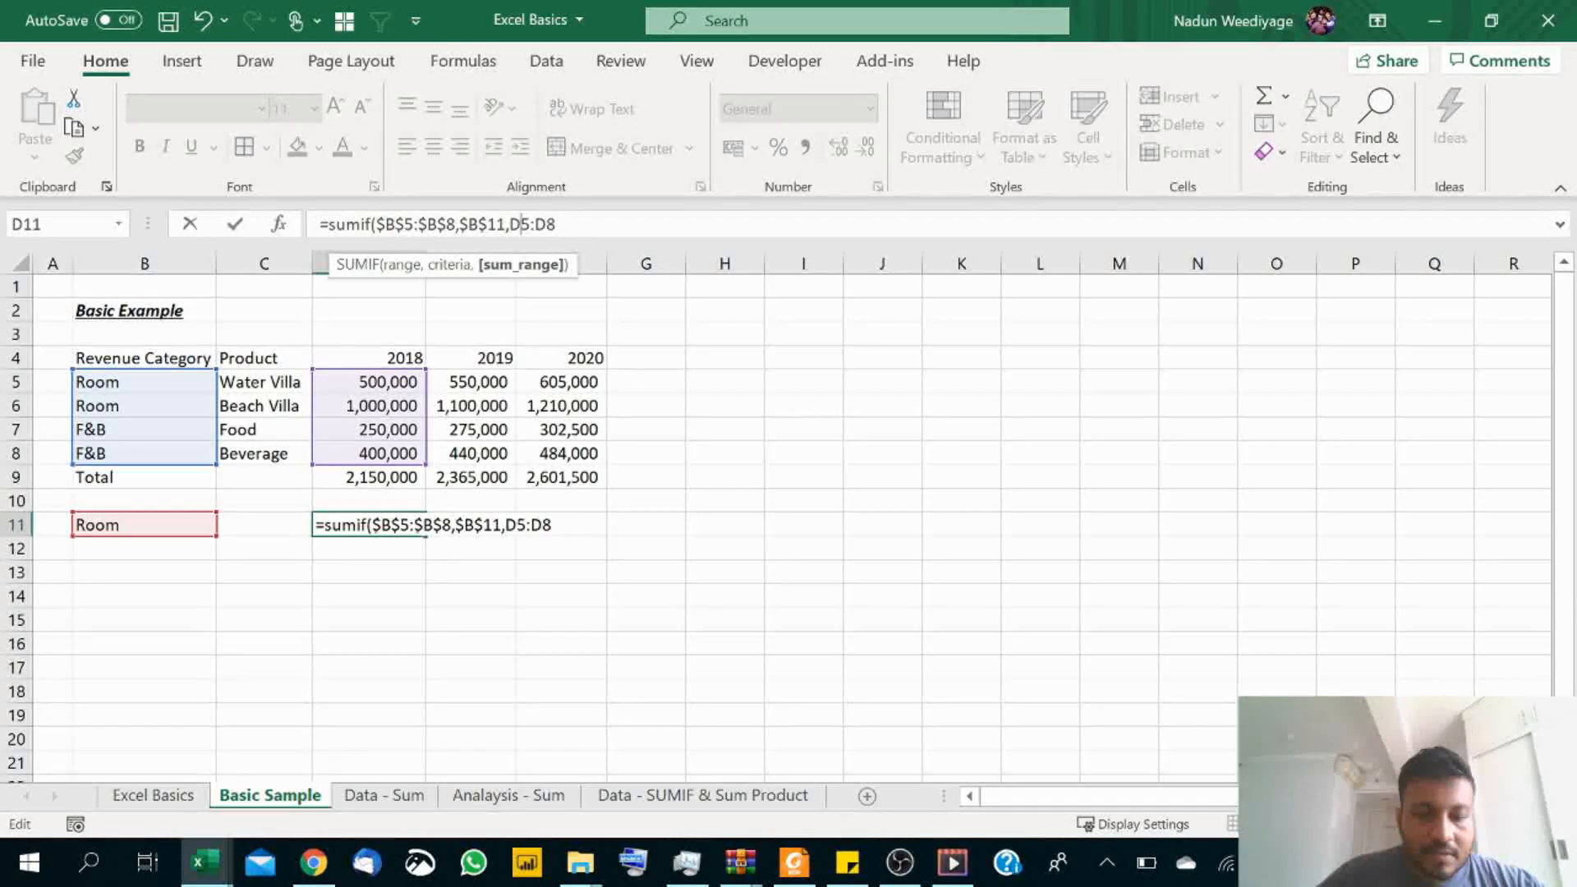
type("$")
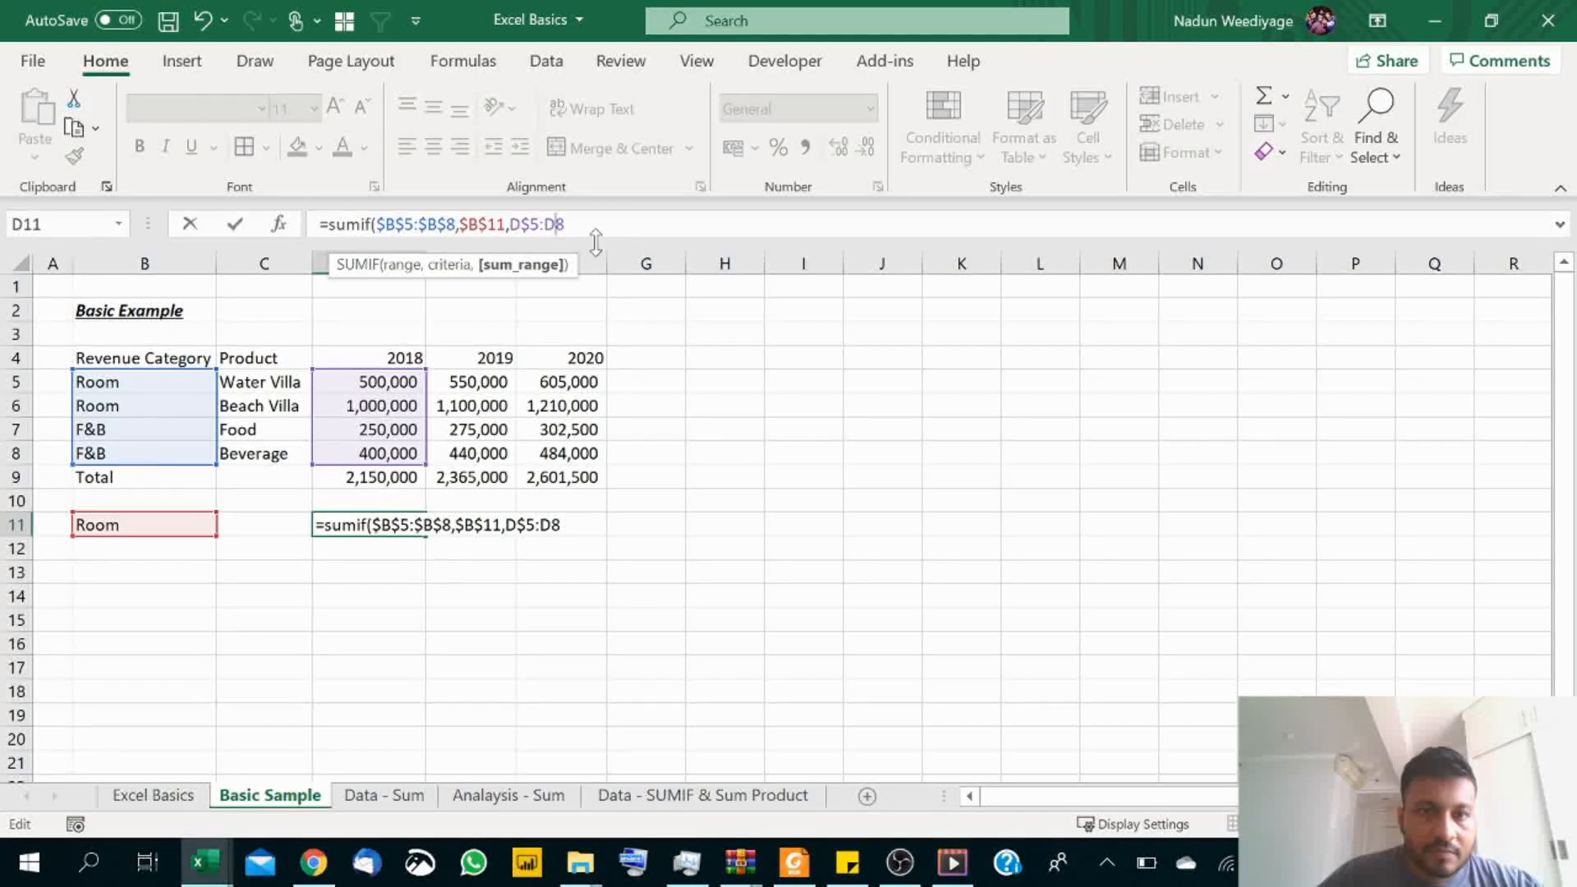
type("$")
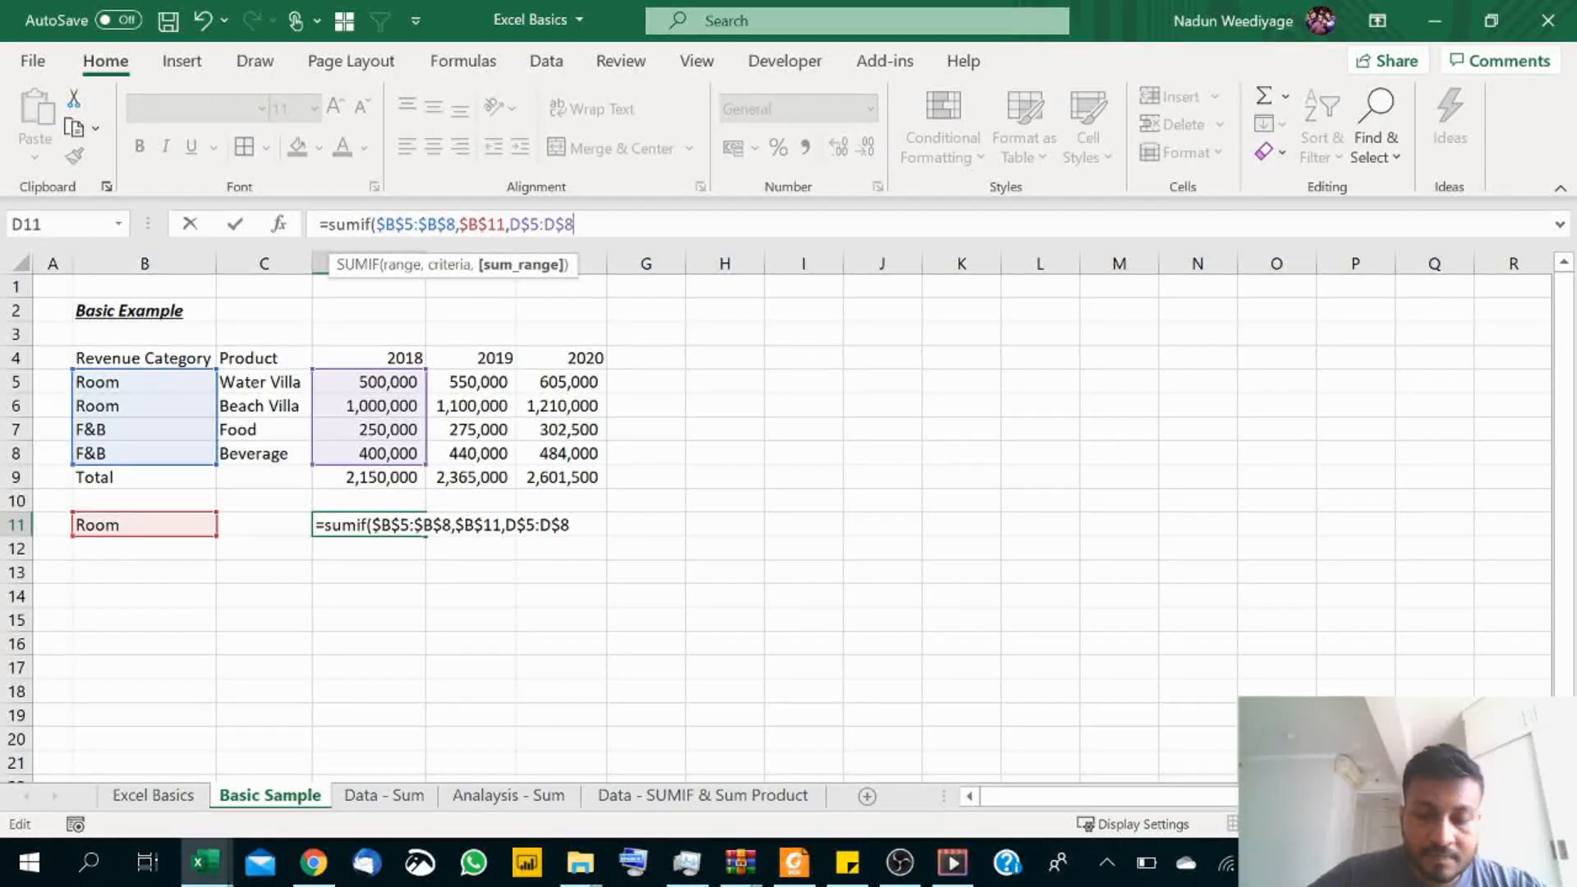
type(")")
key("Return")
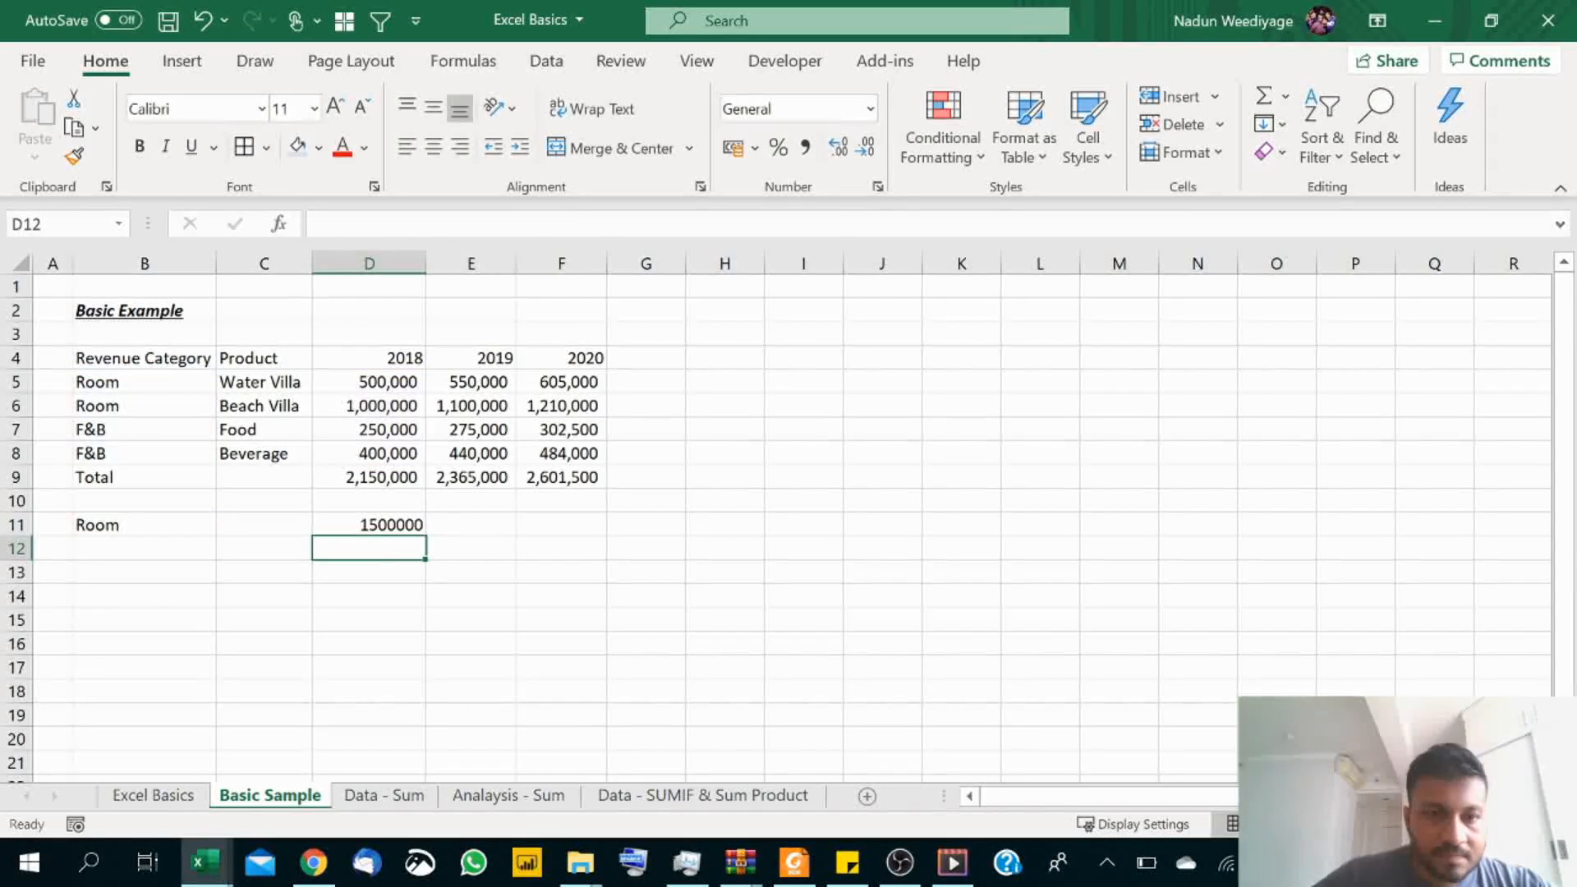
Format D11 with thousands separators and no decimals, and fill its formula across to F11.
left_click(407, 523)
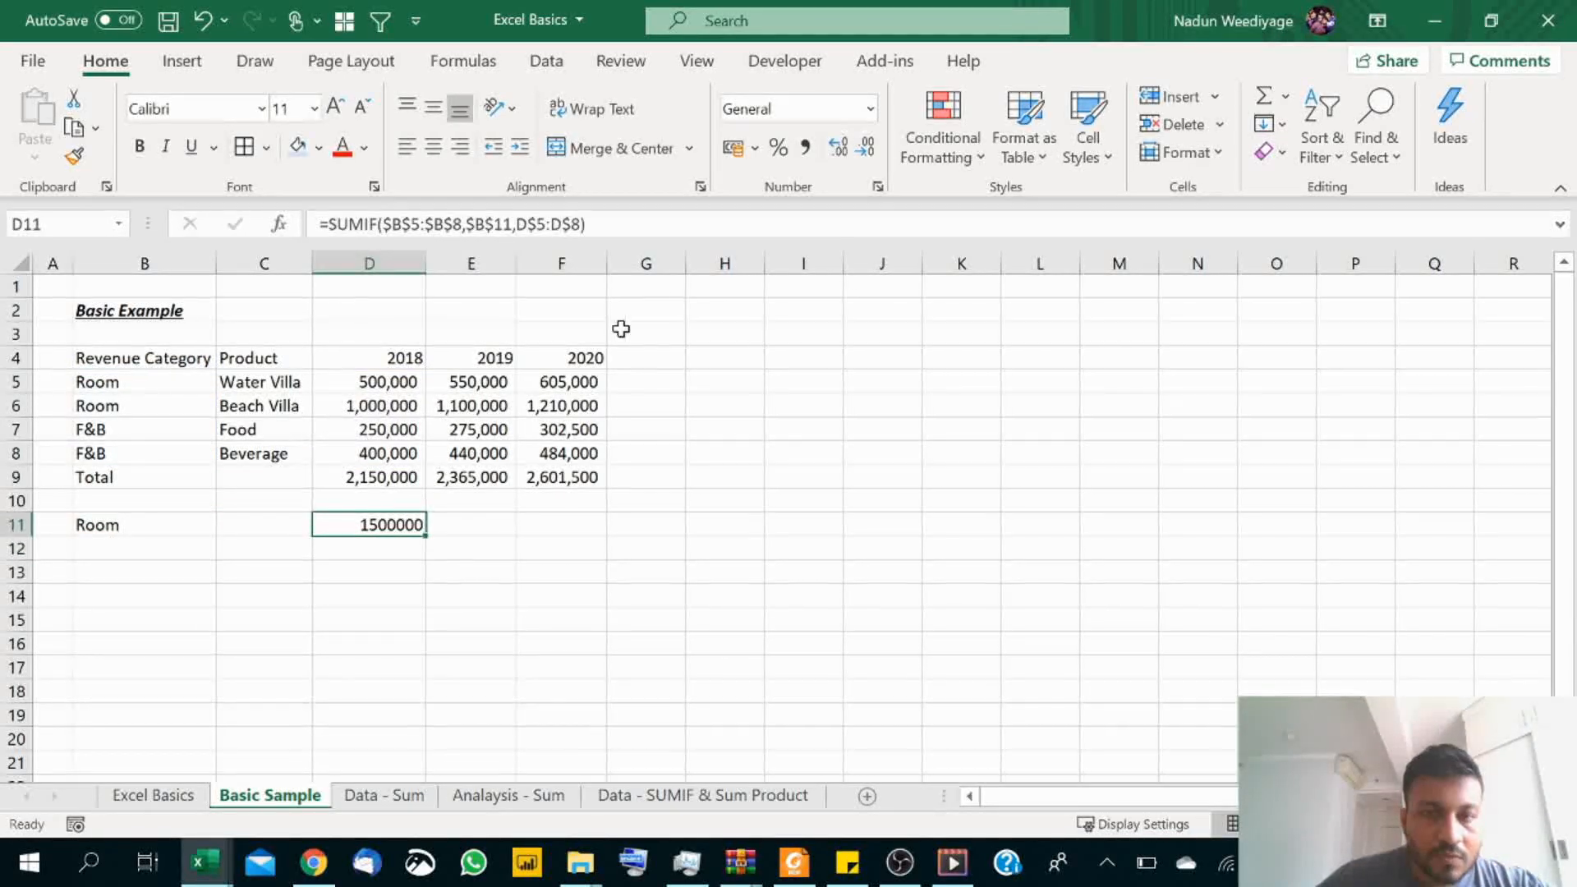
left_click(806, 147)
left_click(866, 149)
left_click(866, 149)
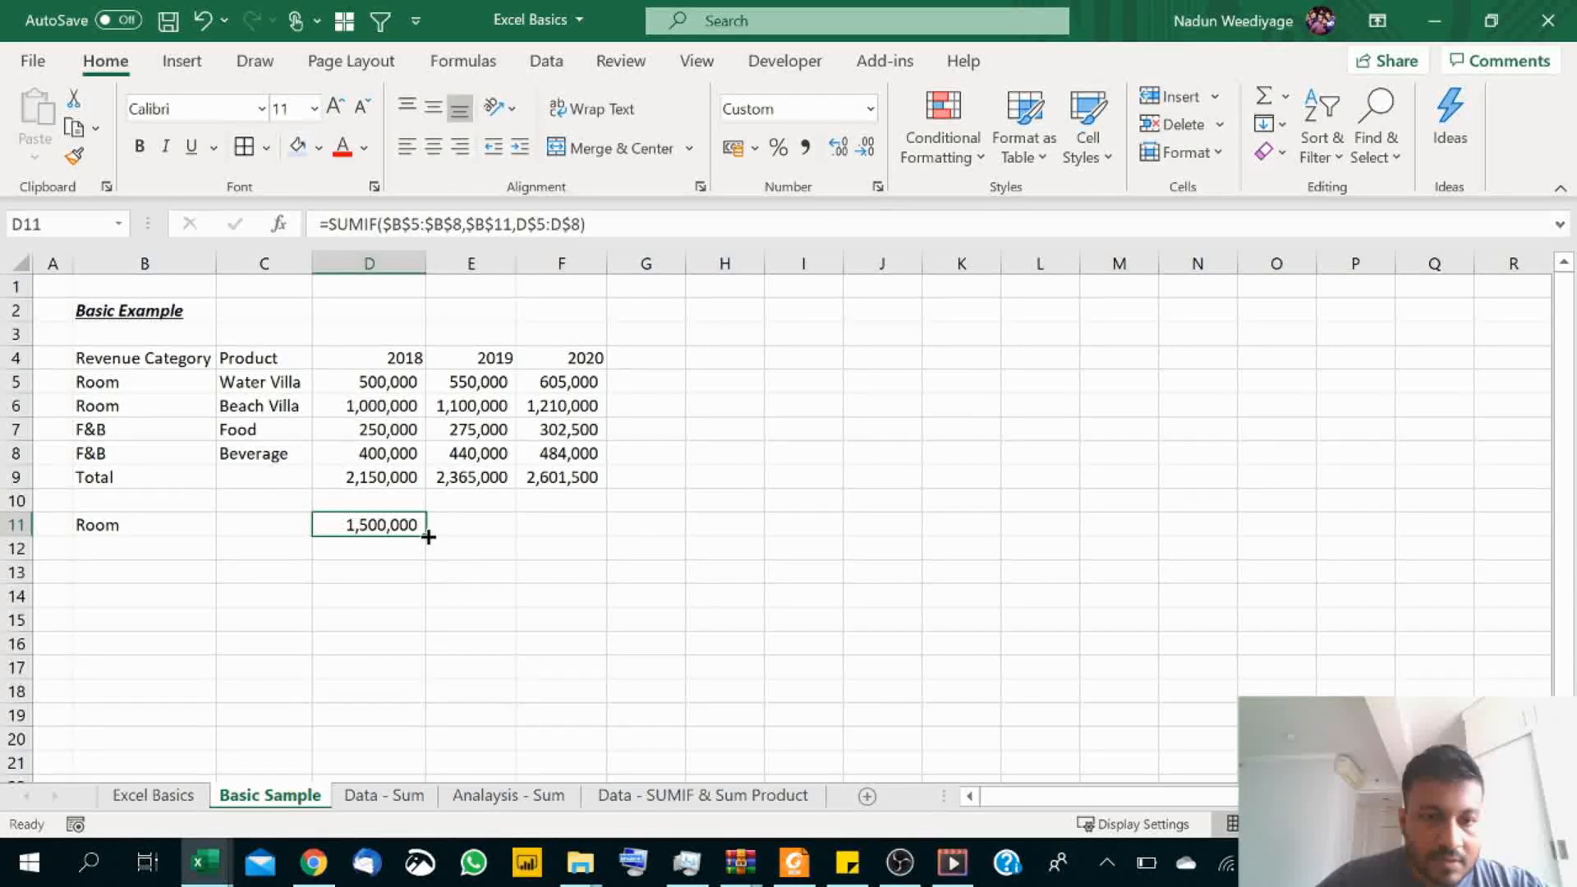
left_click_drag(432, 536, 589, 546)
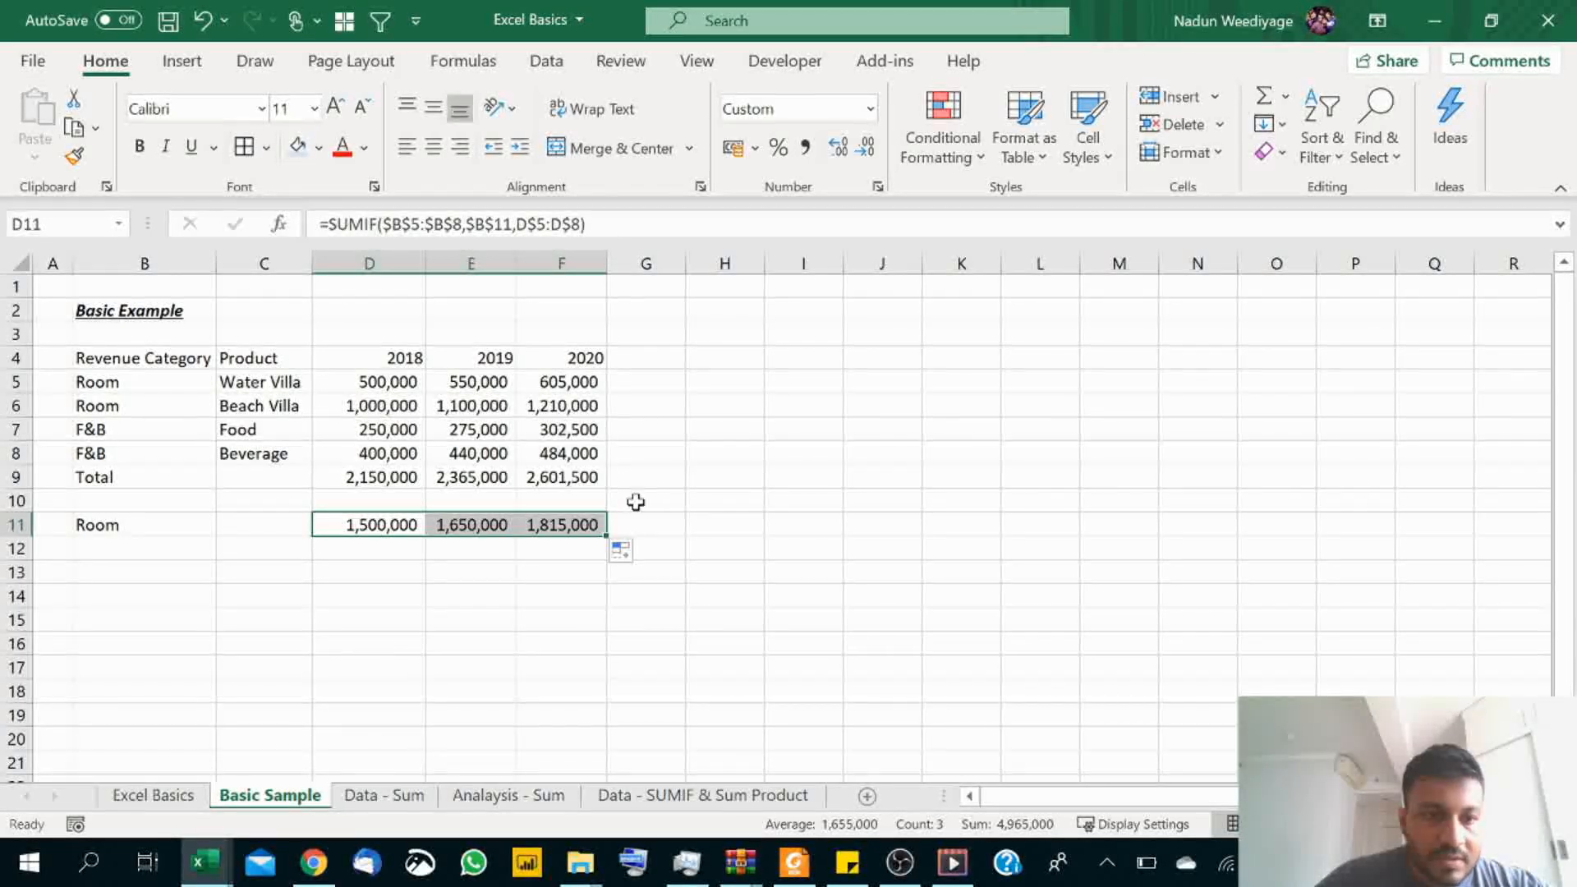
Compare the SUMIF formulas in D11 and E11 to examine how their references differ.
left_click(483, 526)
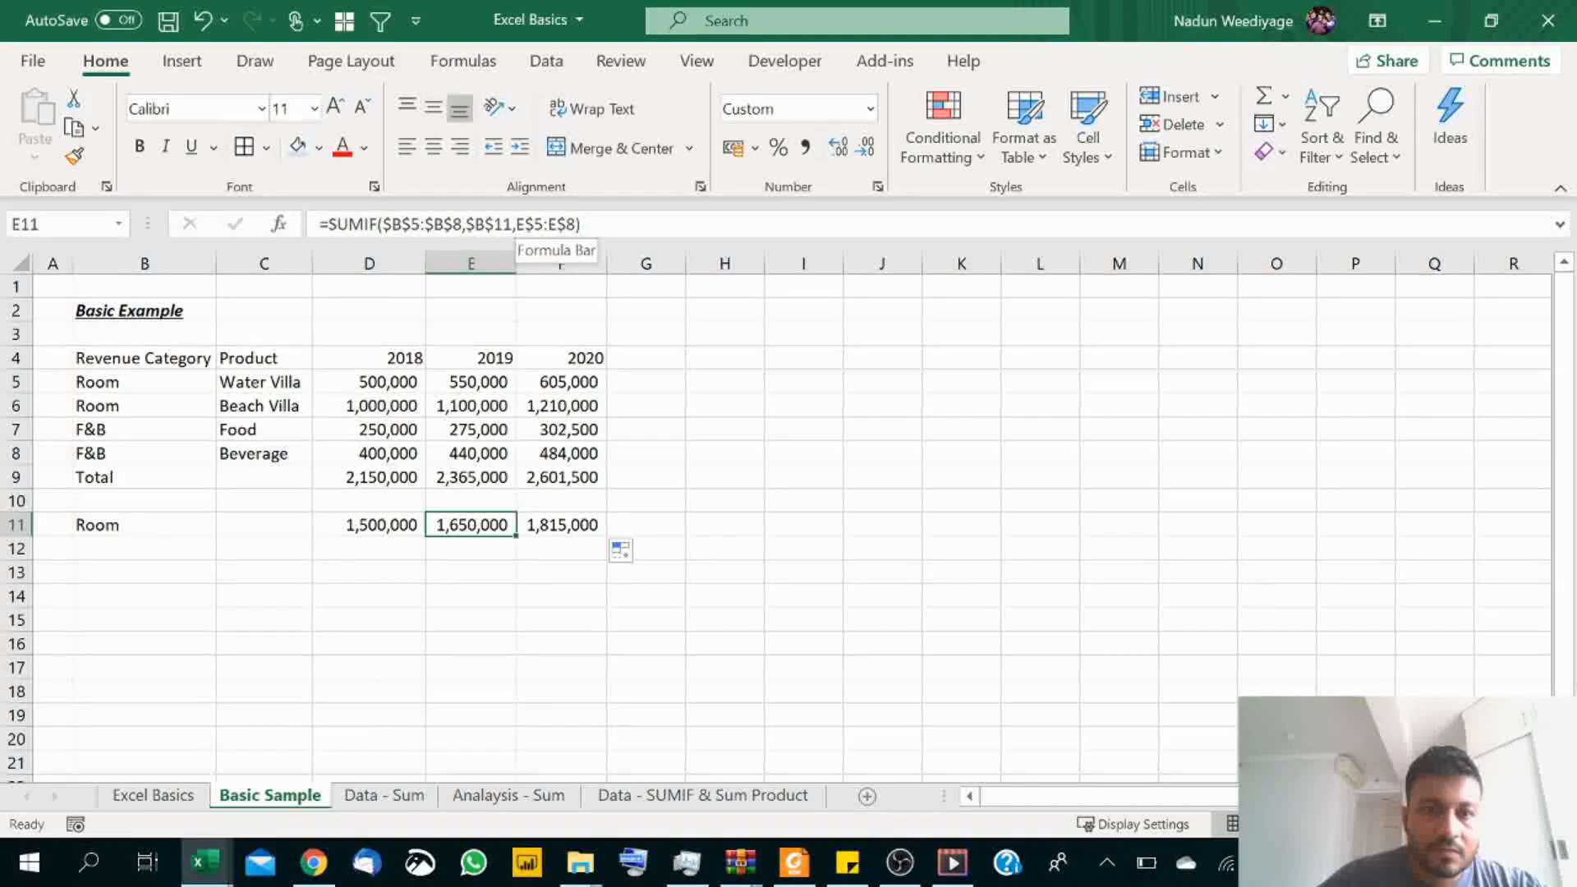
left_click(402, 528)
left_click(436, 530)
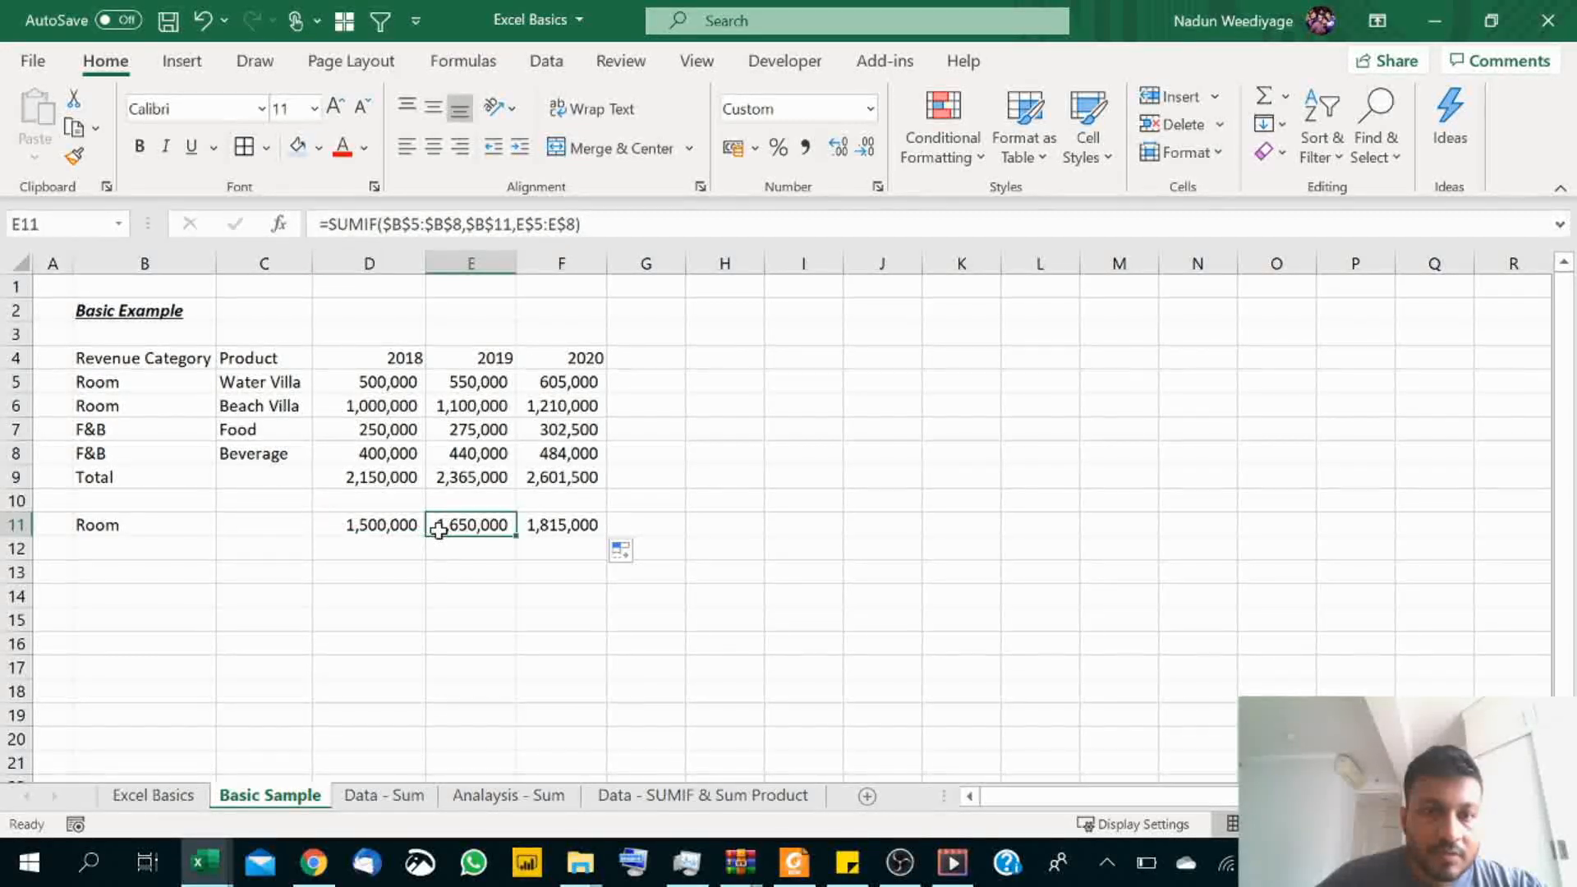
left_click(402, 532)
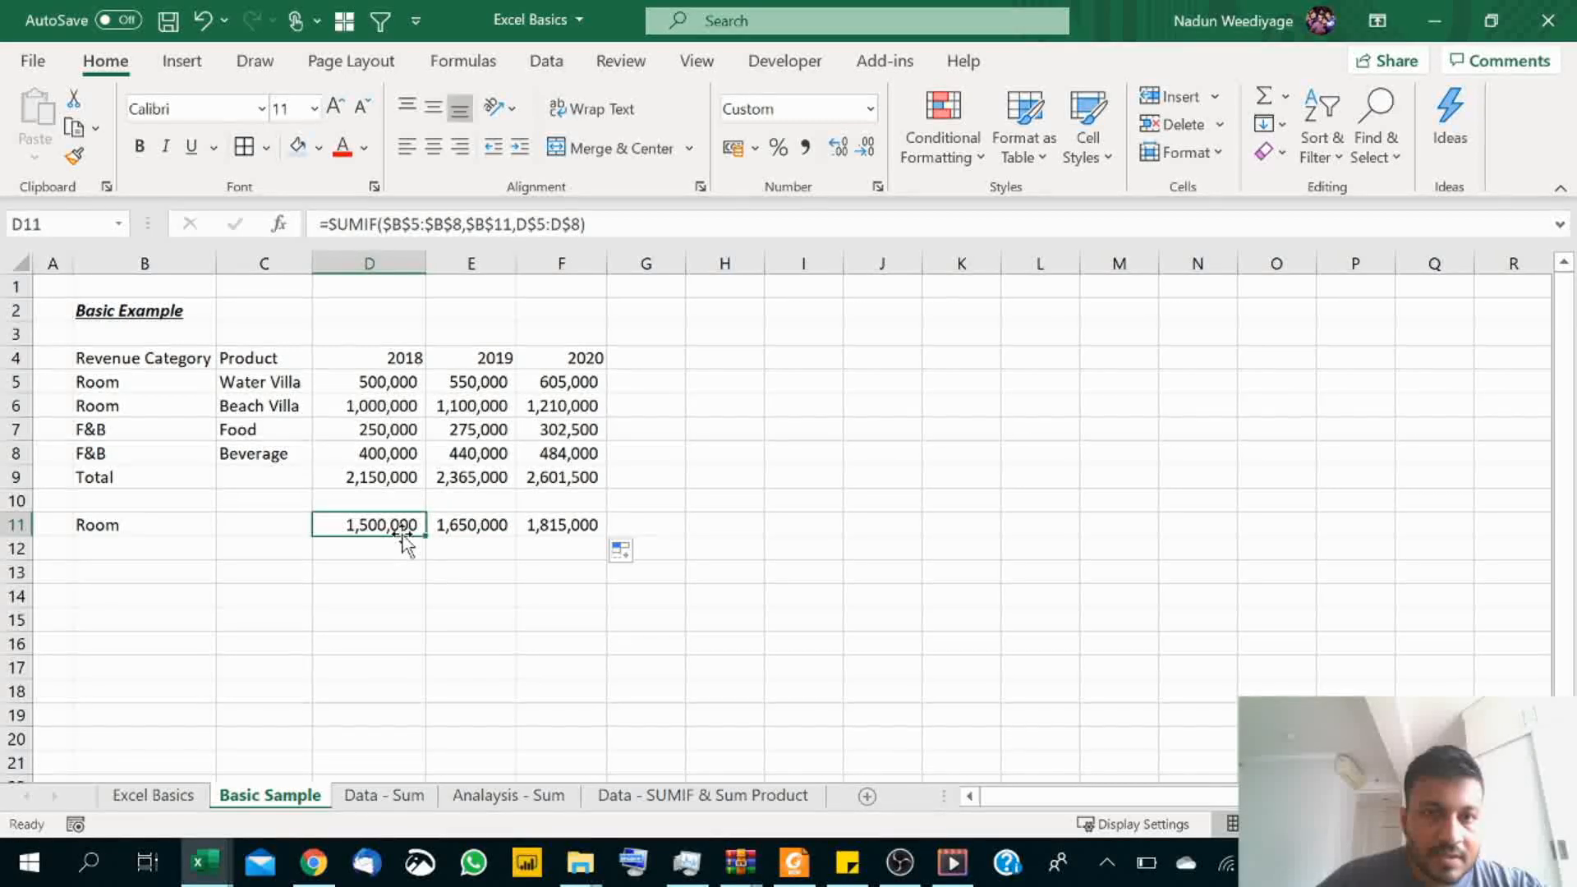
left_click(446, 528)
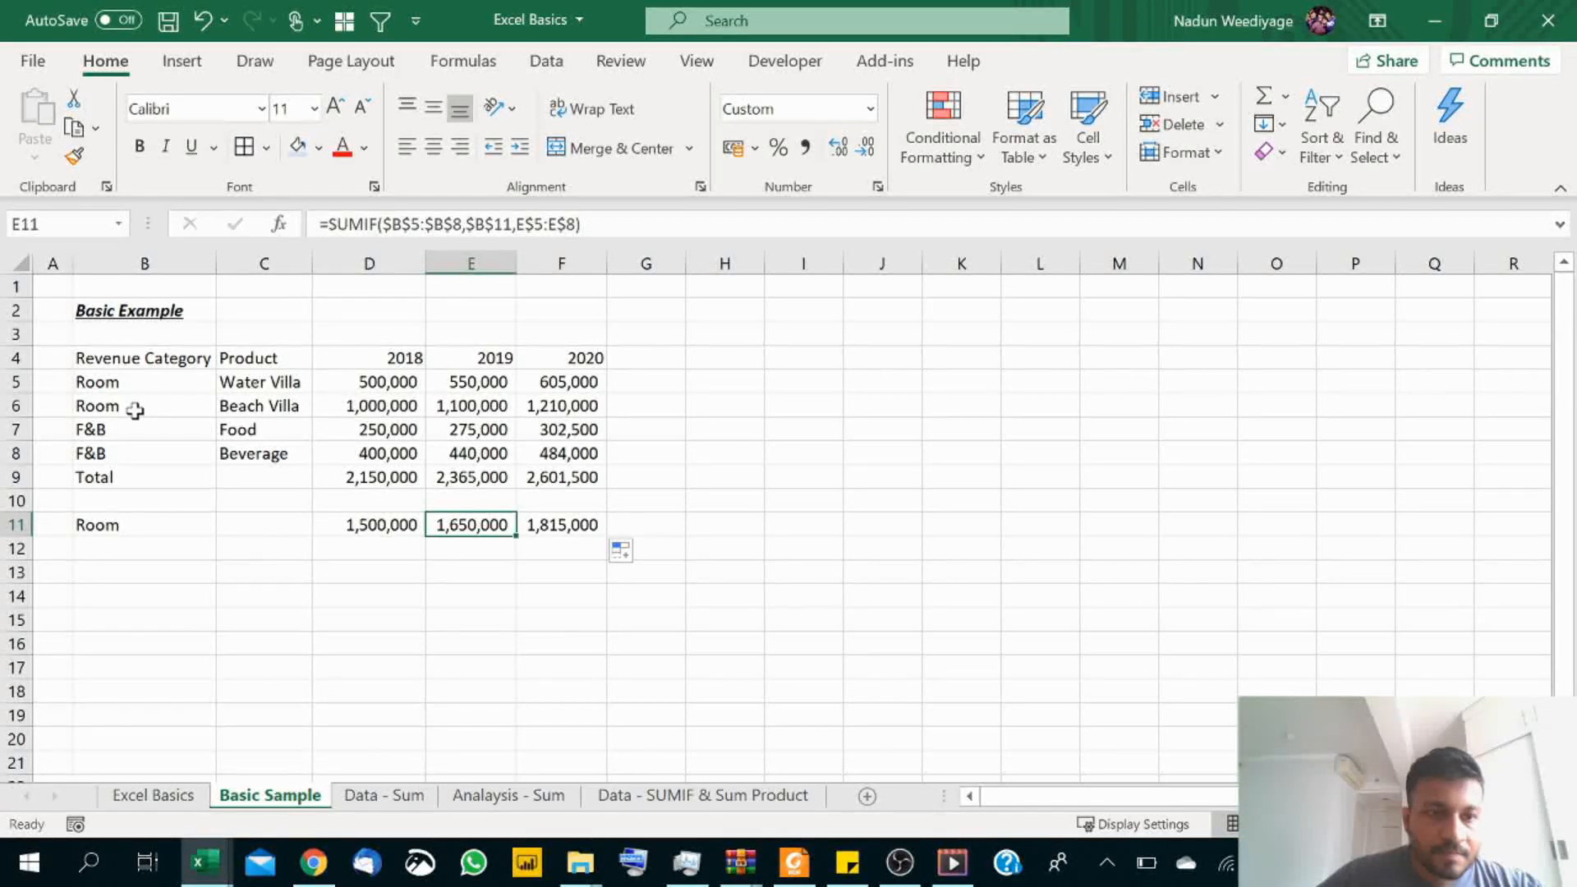
Copy the Room label from B5 and paste it as a value into B13.
left_click(134, 384)
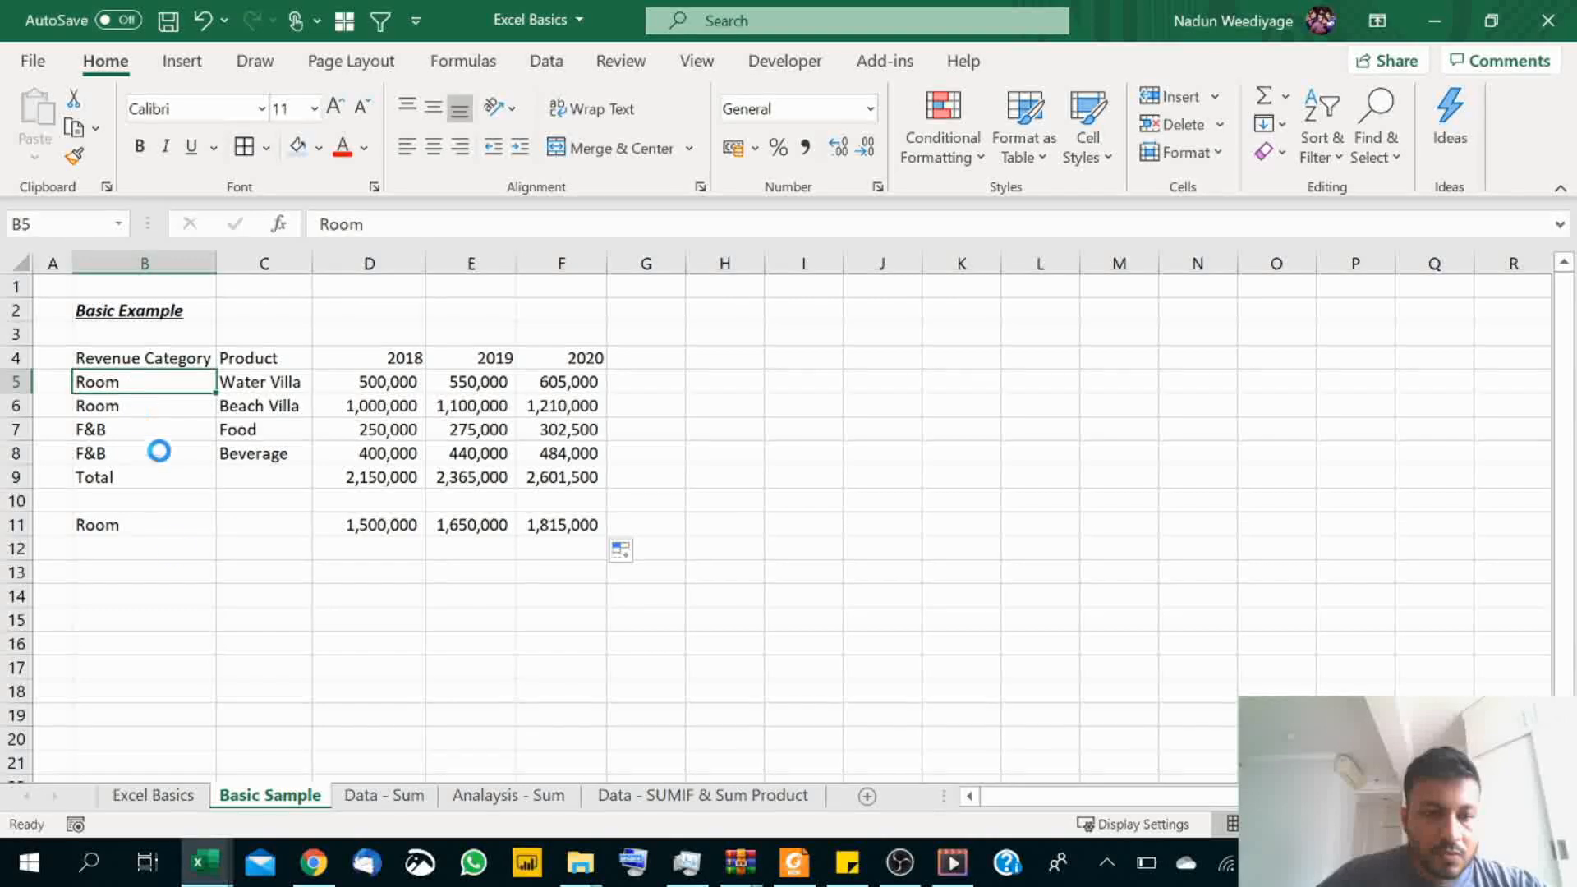
key("ctrl+c")
left_click(155, 566)
right_click(154, 572)
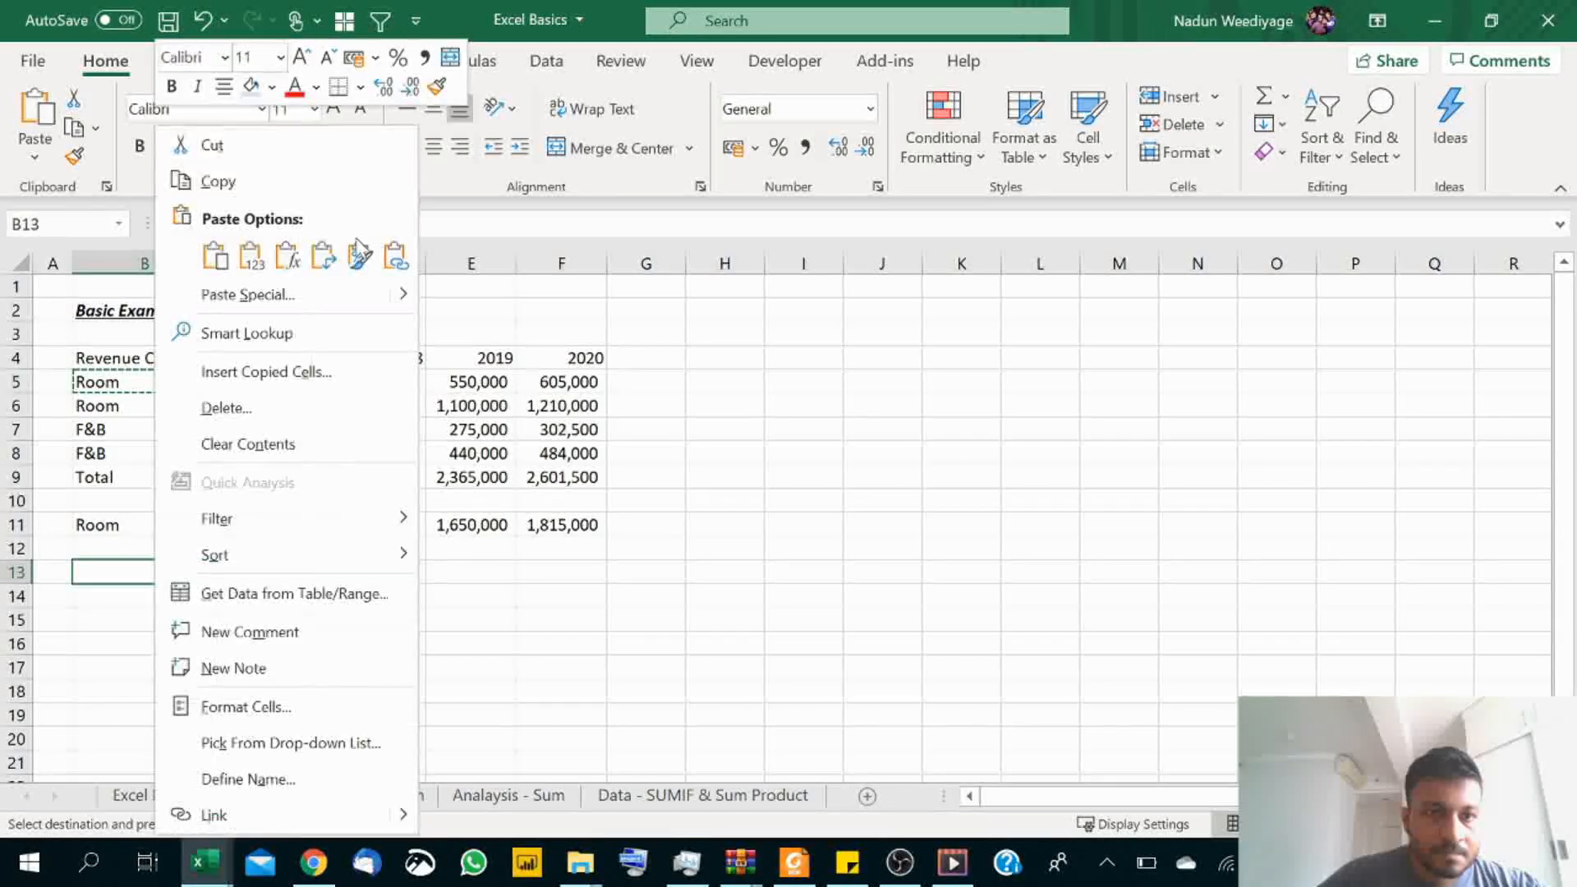
left_click(250, 257)
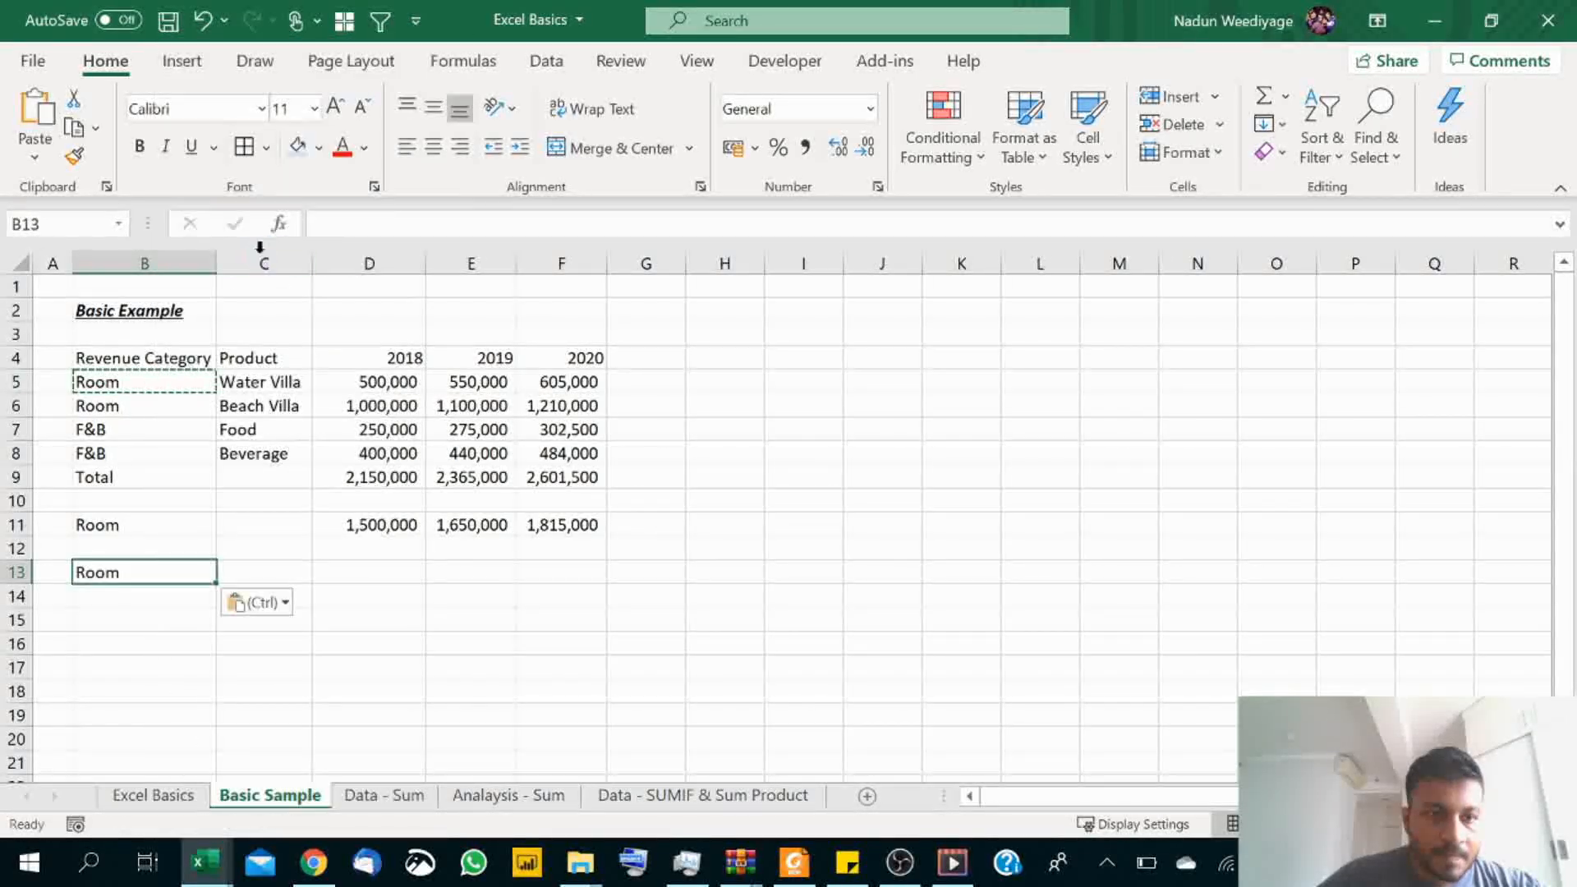
Copy Beach Villa from C6, paste it as a value into C13, and select D13 for the 2018 result.
left_click(288, 411)
key("ctrl+c")
left_click(263, 573)
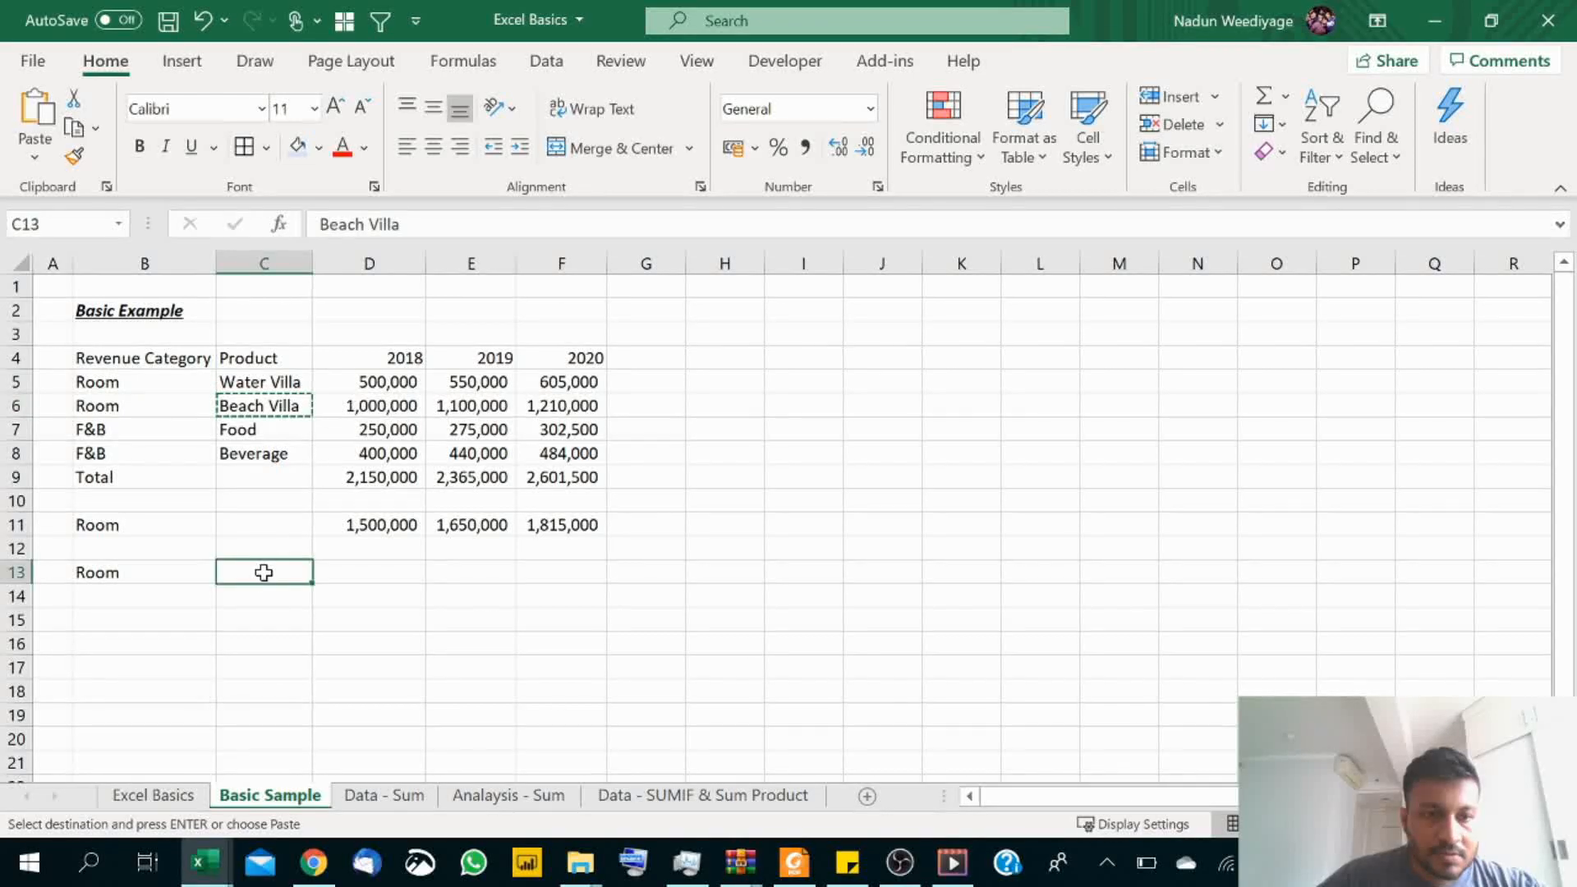
right_click(265, 573)
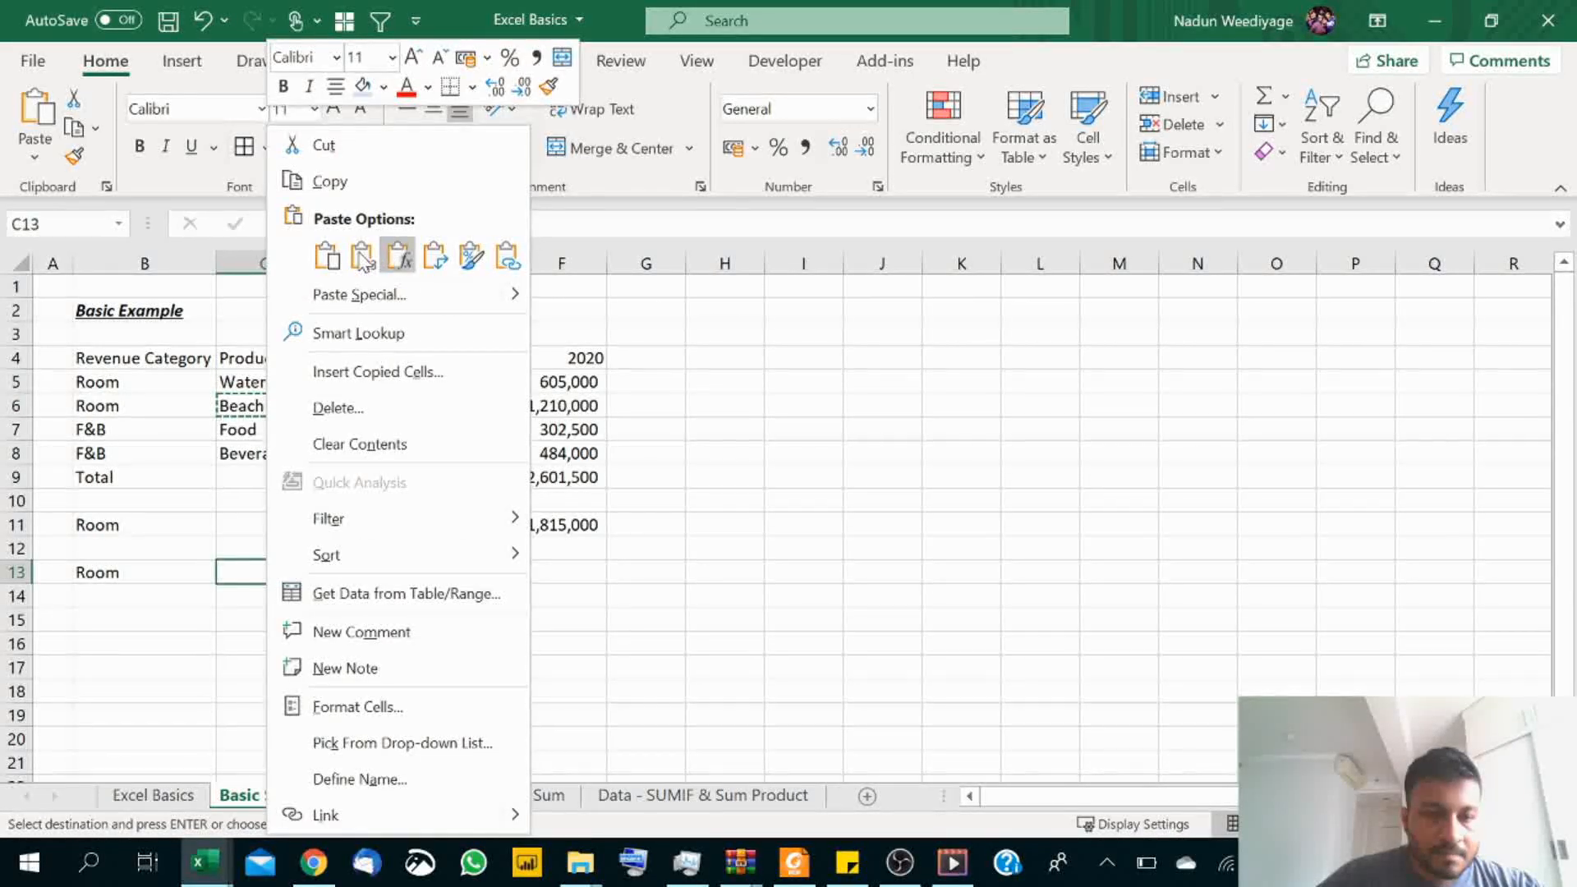
left_click(362, 257)
left_click(413, 573)
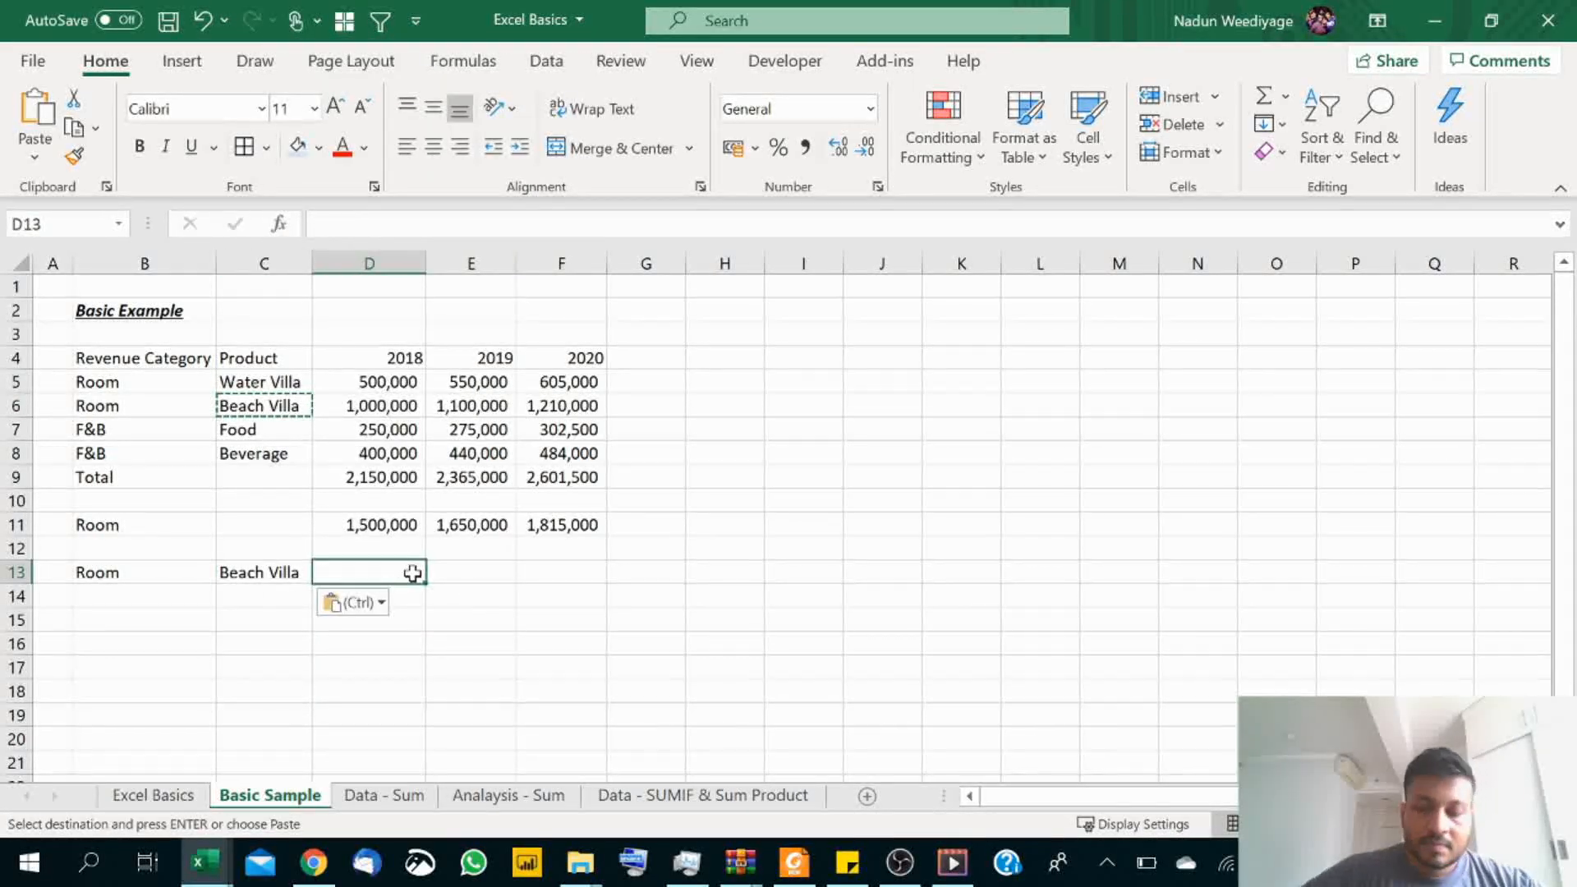
Start a SUMIFS formula in D13 with the row-locked 2018 revenue range D$5:D$8 as its sum range.
key("Escape")
type("=sumif")
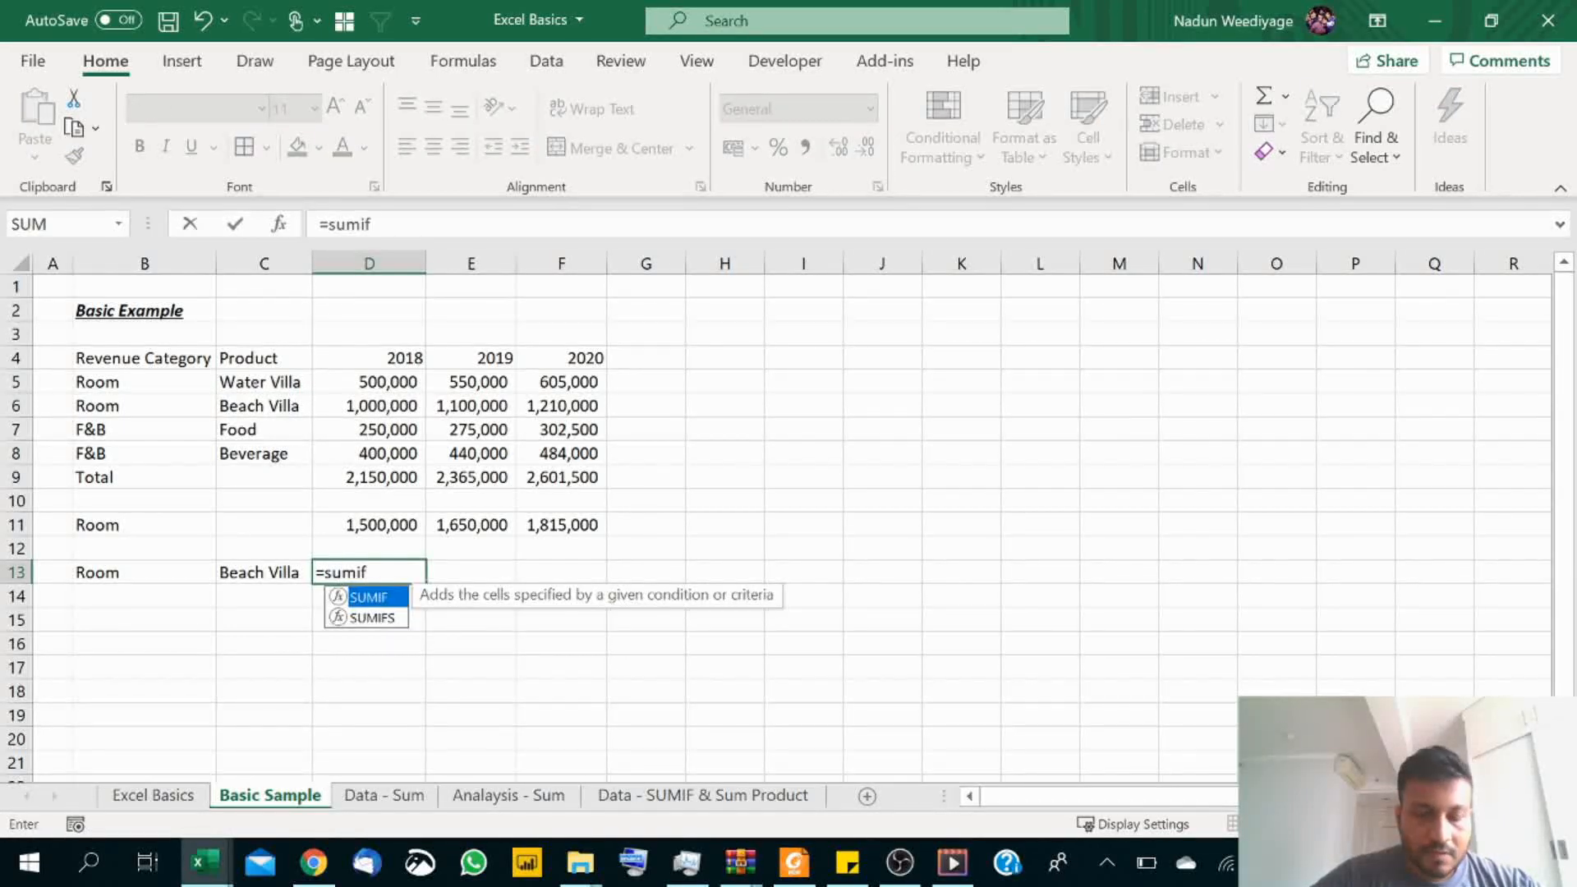
type("s")
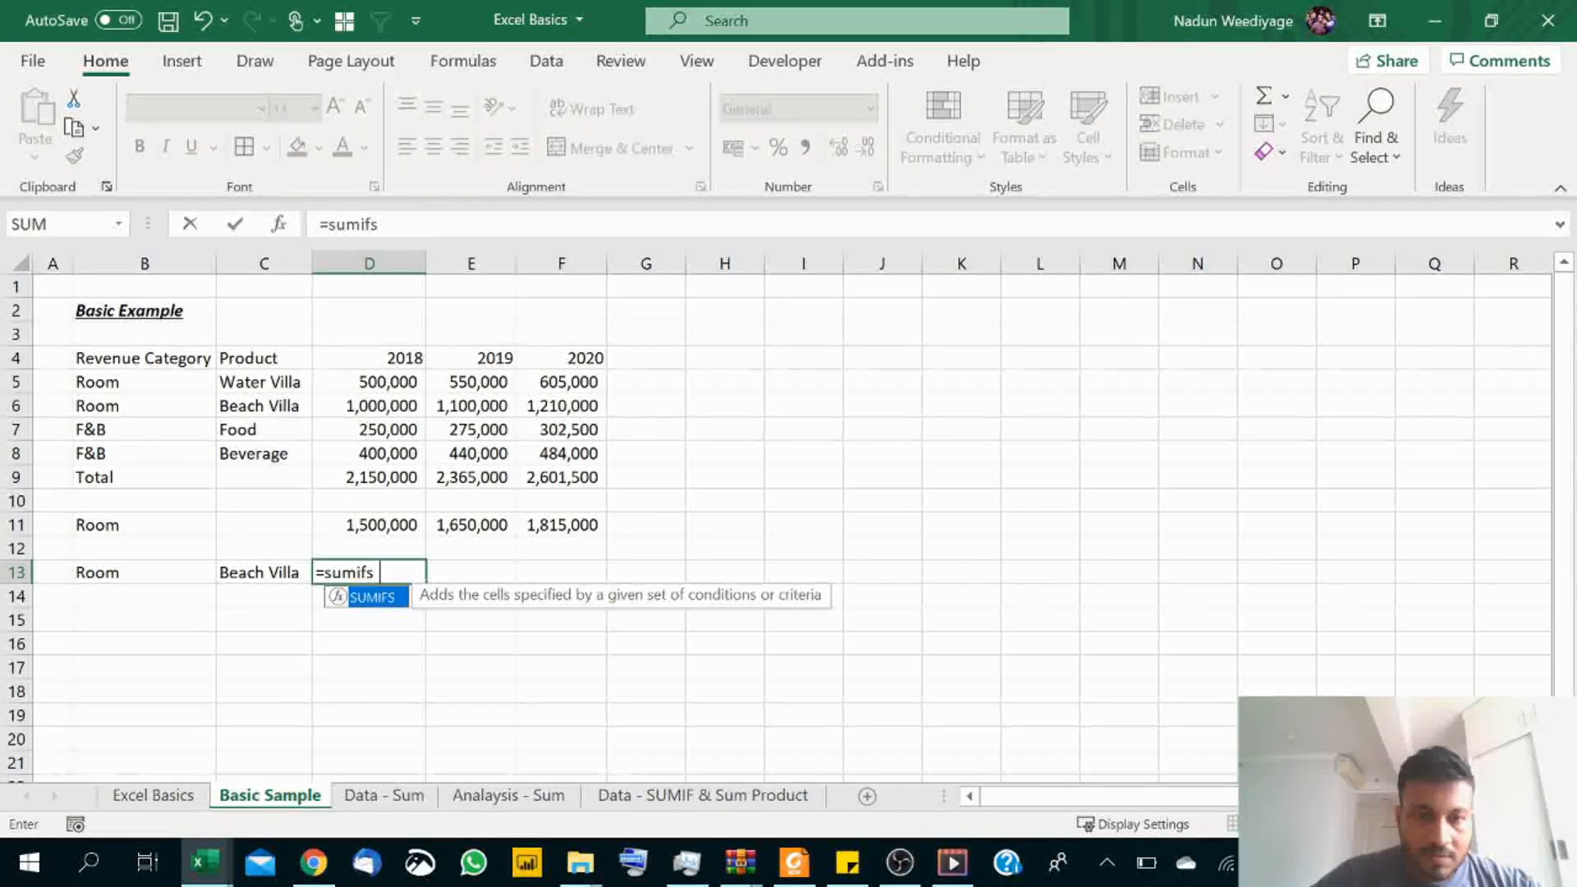
type("(")
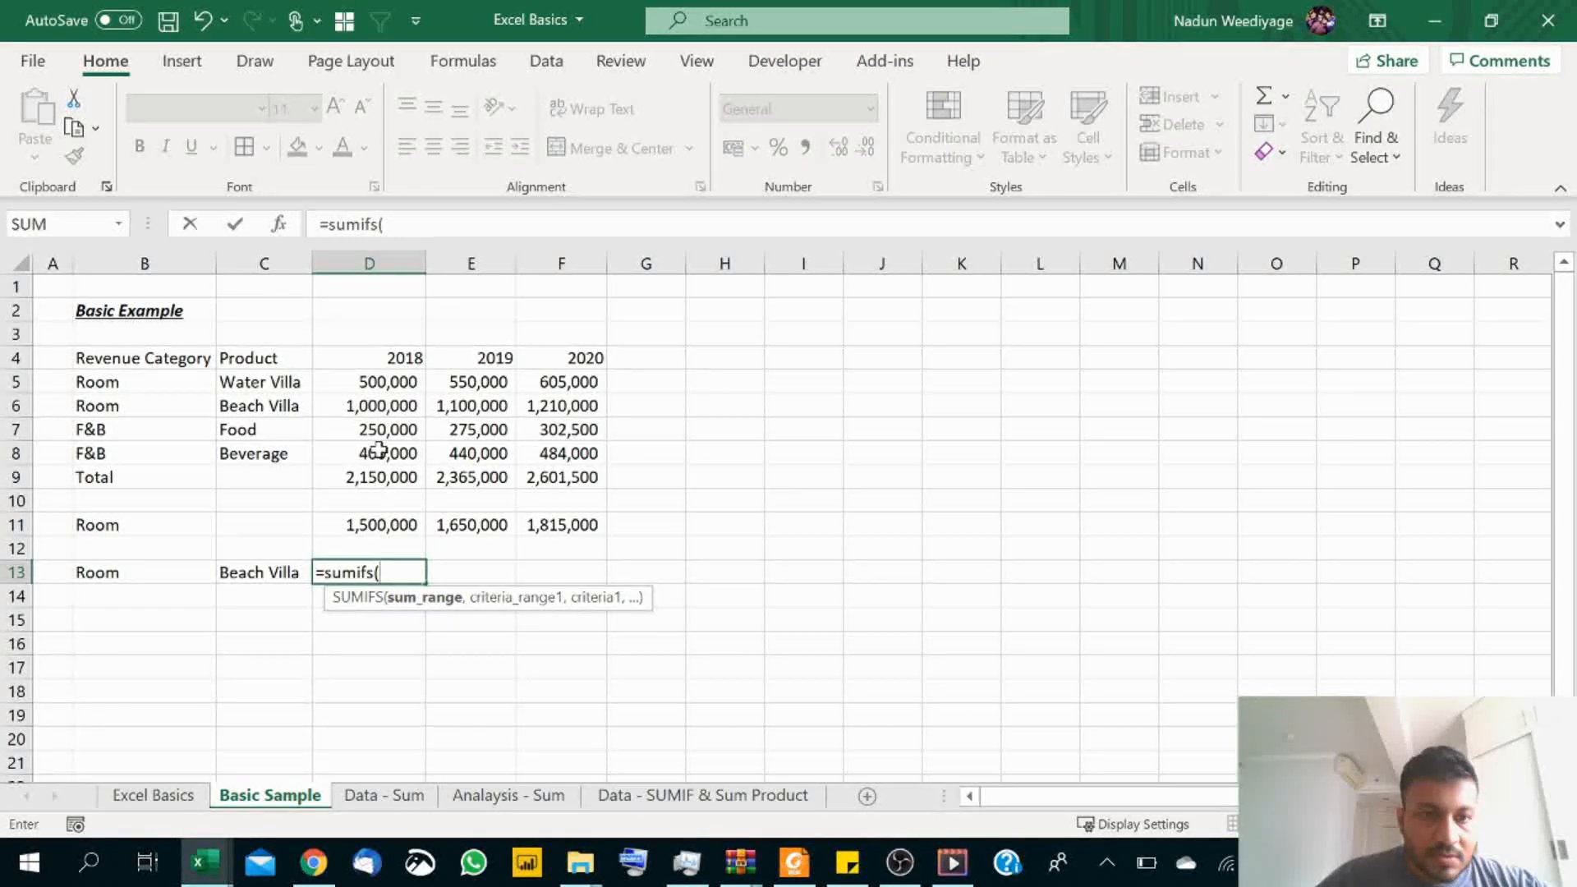
left_click_drag(379, 450, 381, 381)
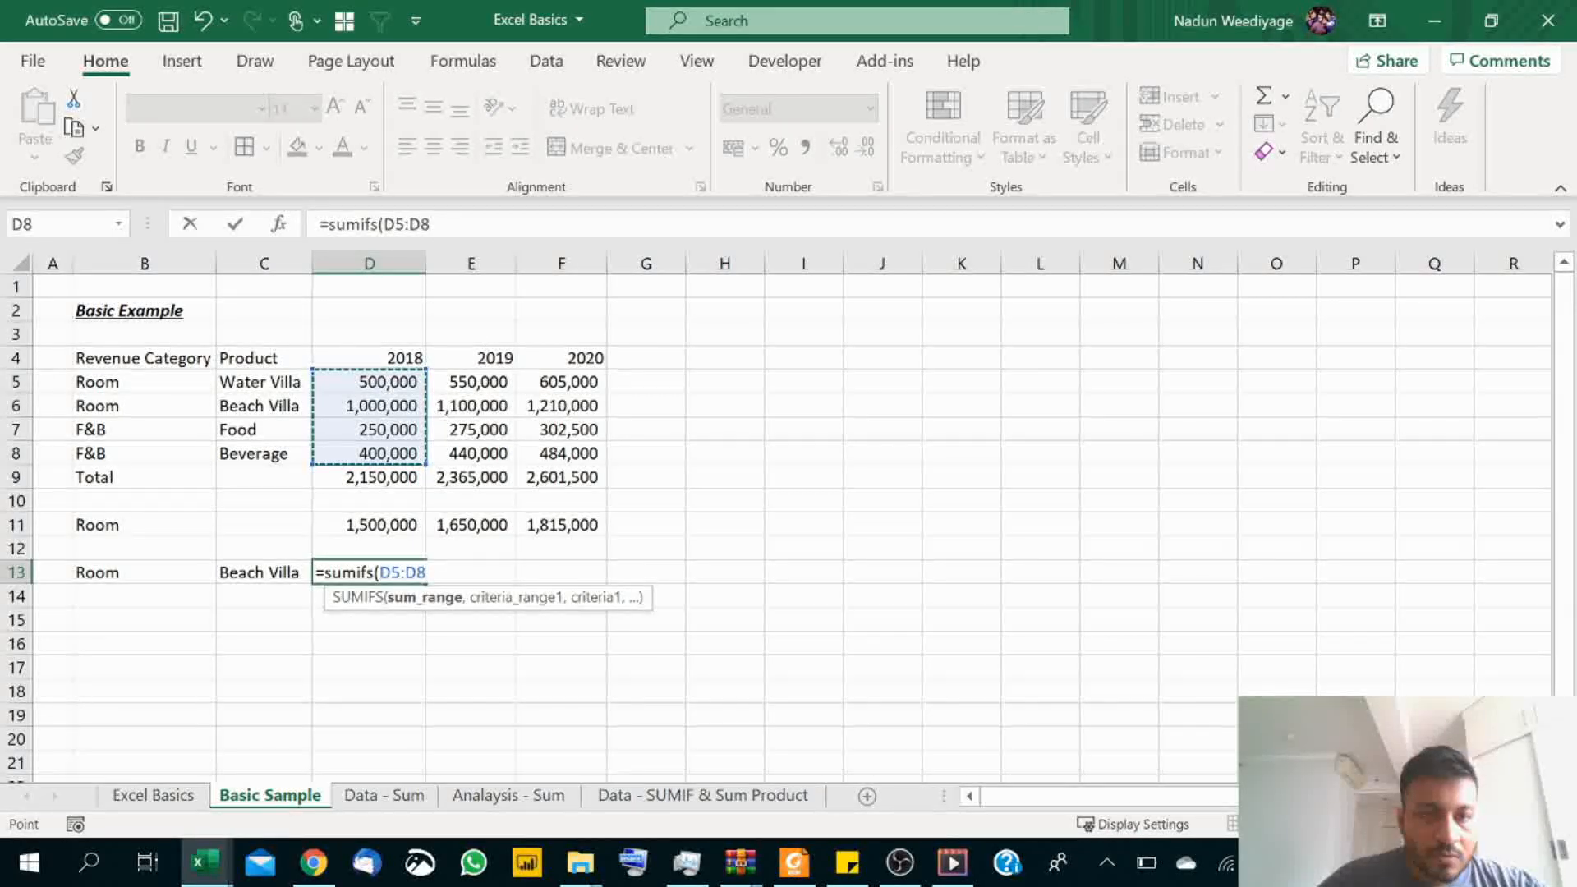
left_click(395, 225)
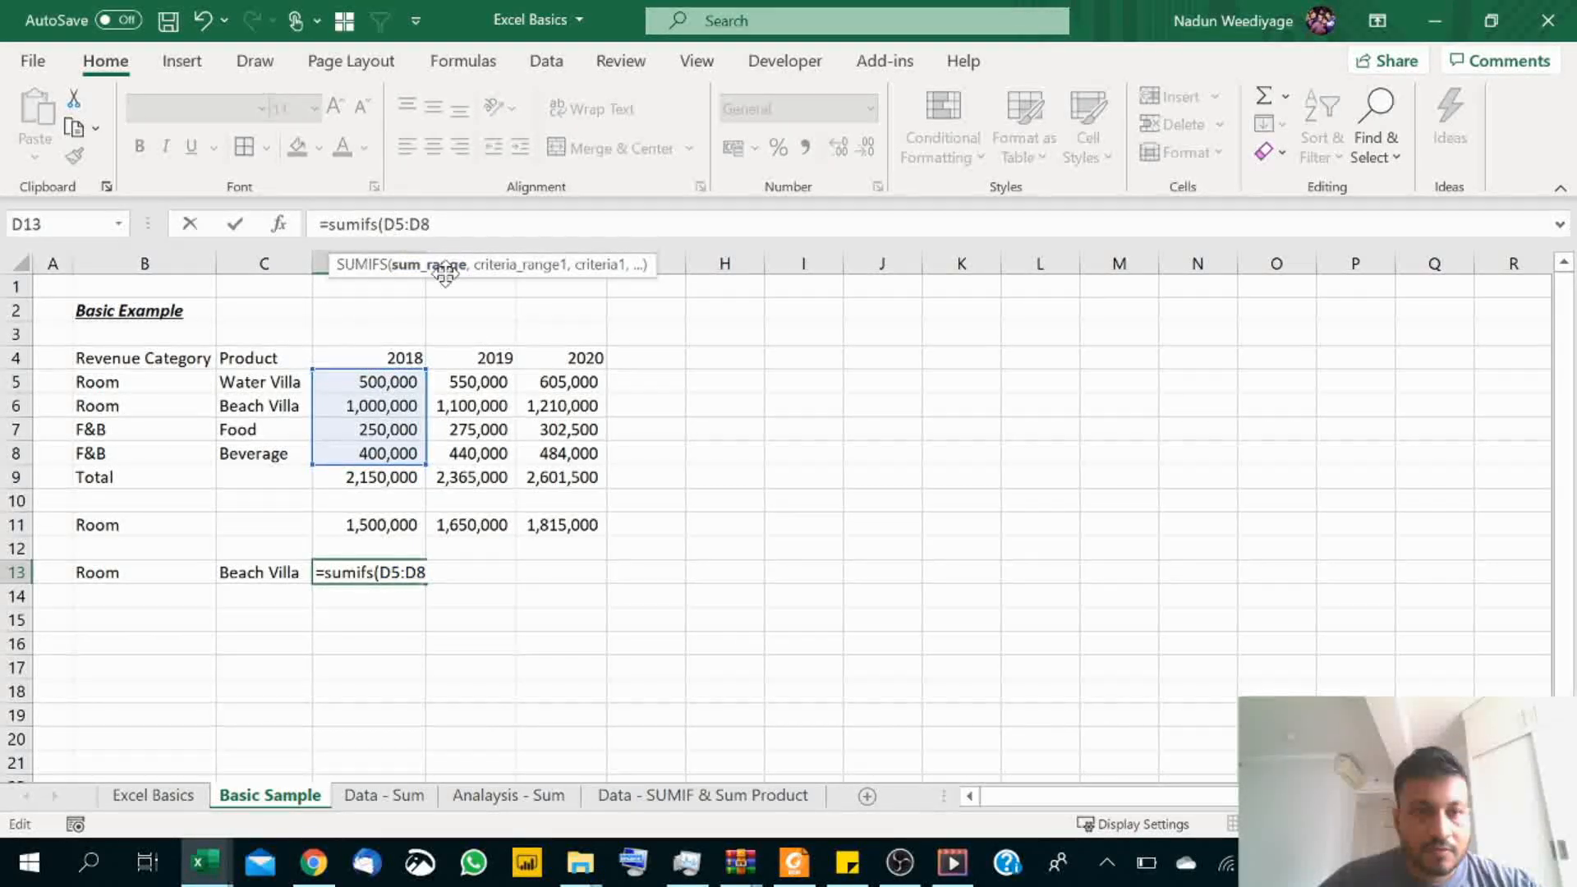
type("$5:D")
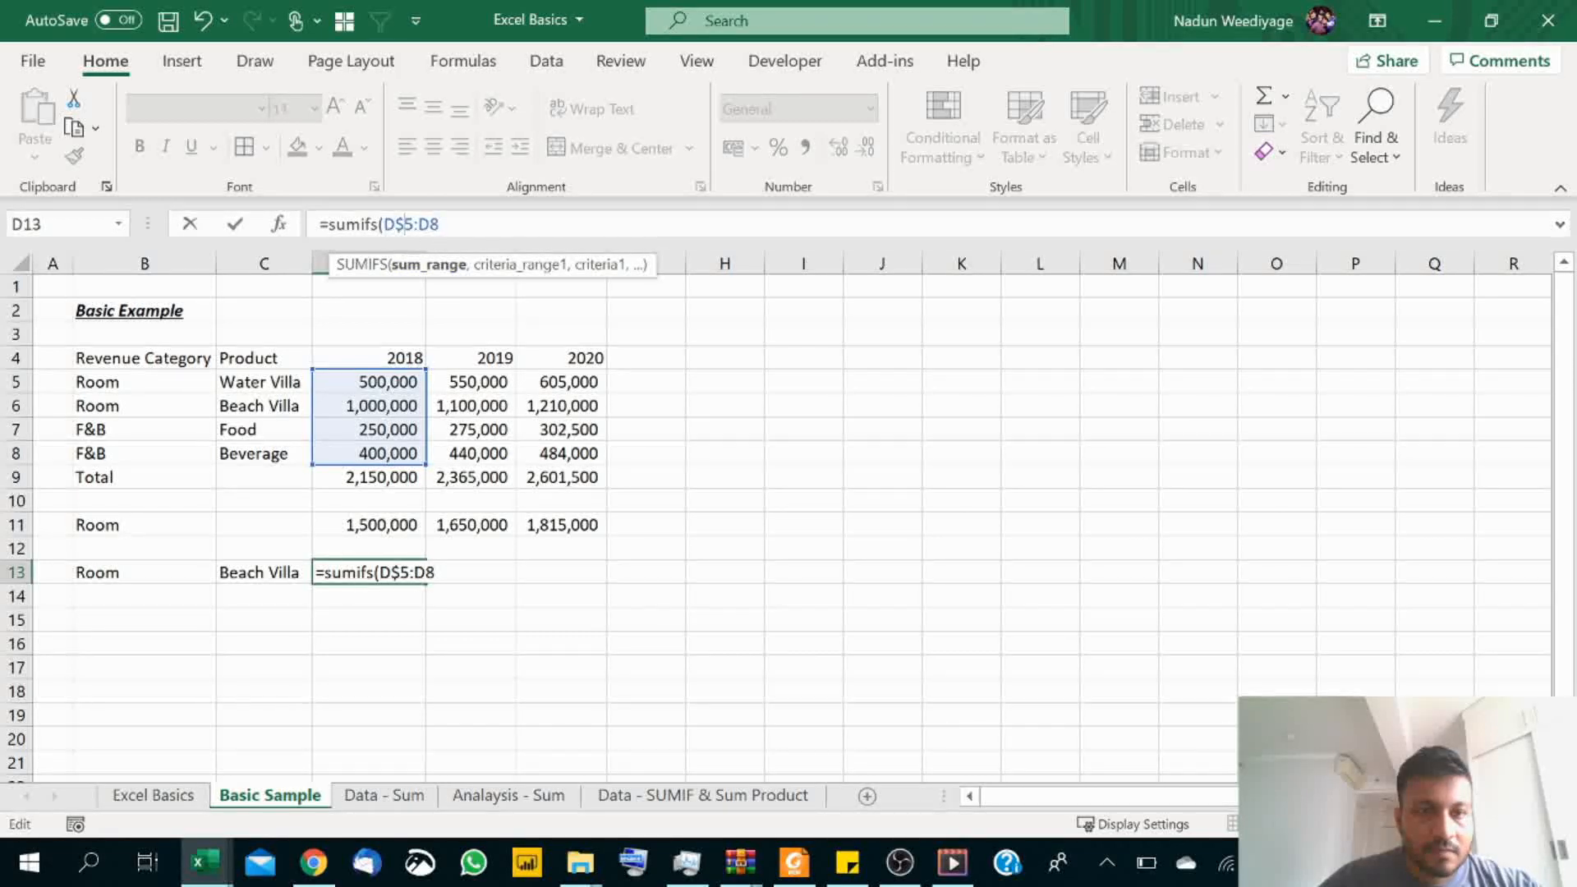
type("$8")
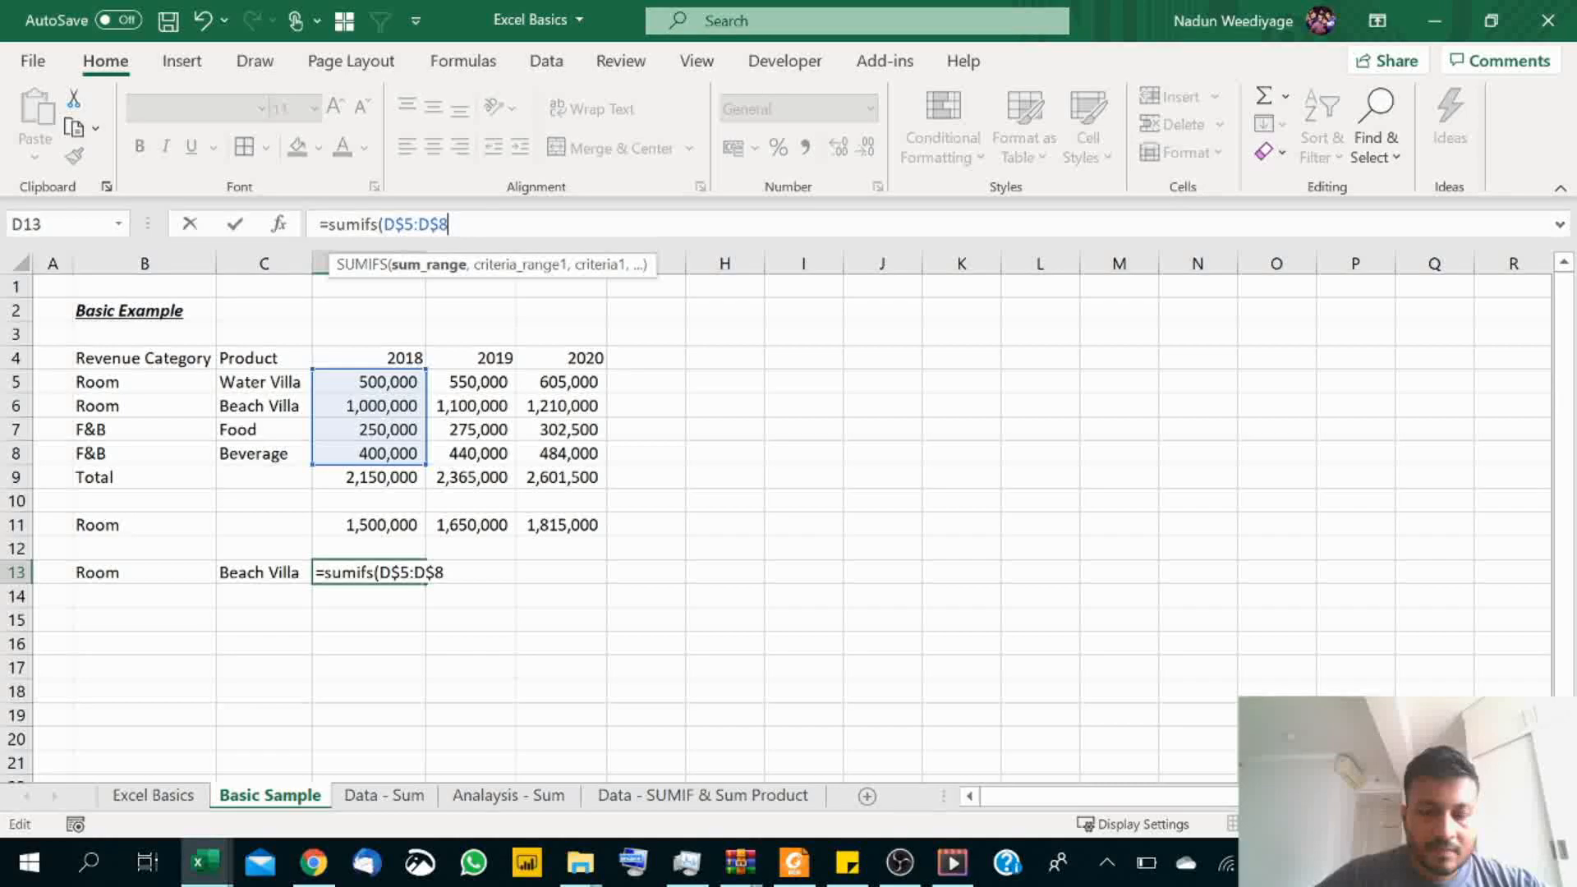
type(",")
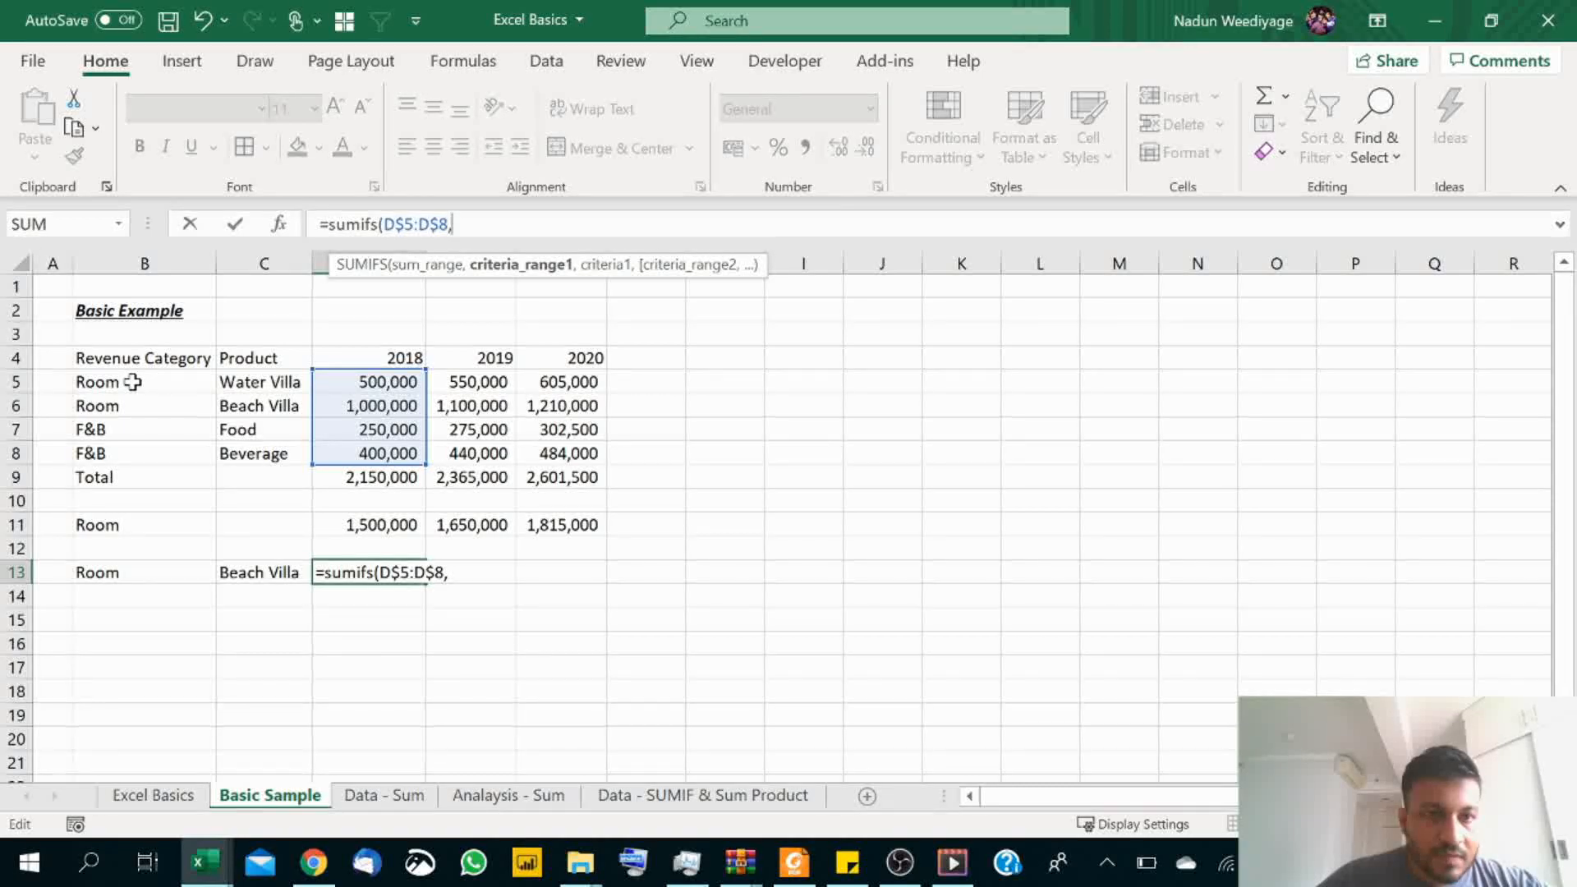
Add the first condition to the D13 SUMIFS formula: absolute category range $B$5:$B$8 matched against $B$13.
left_click_drag(132, 381, 139, 451)
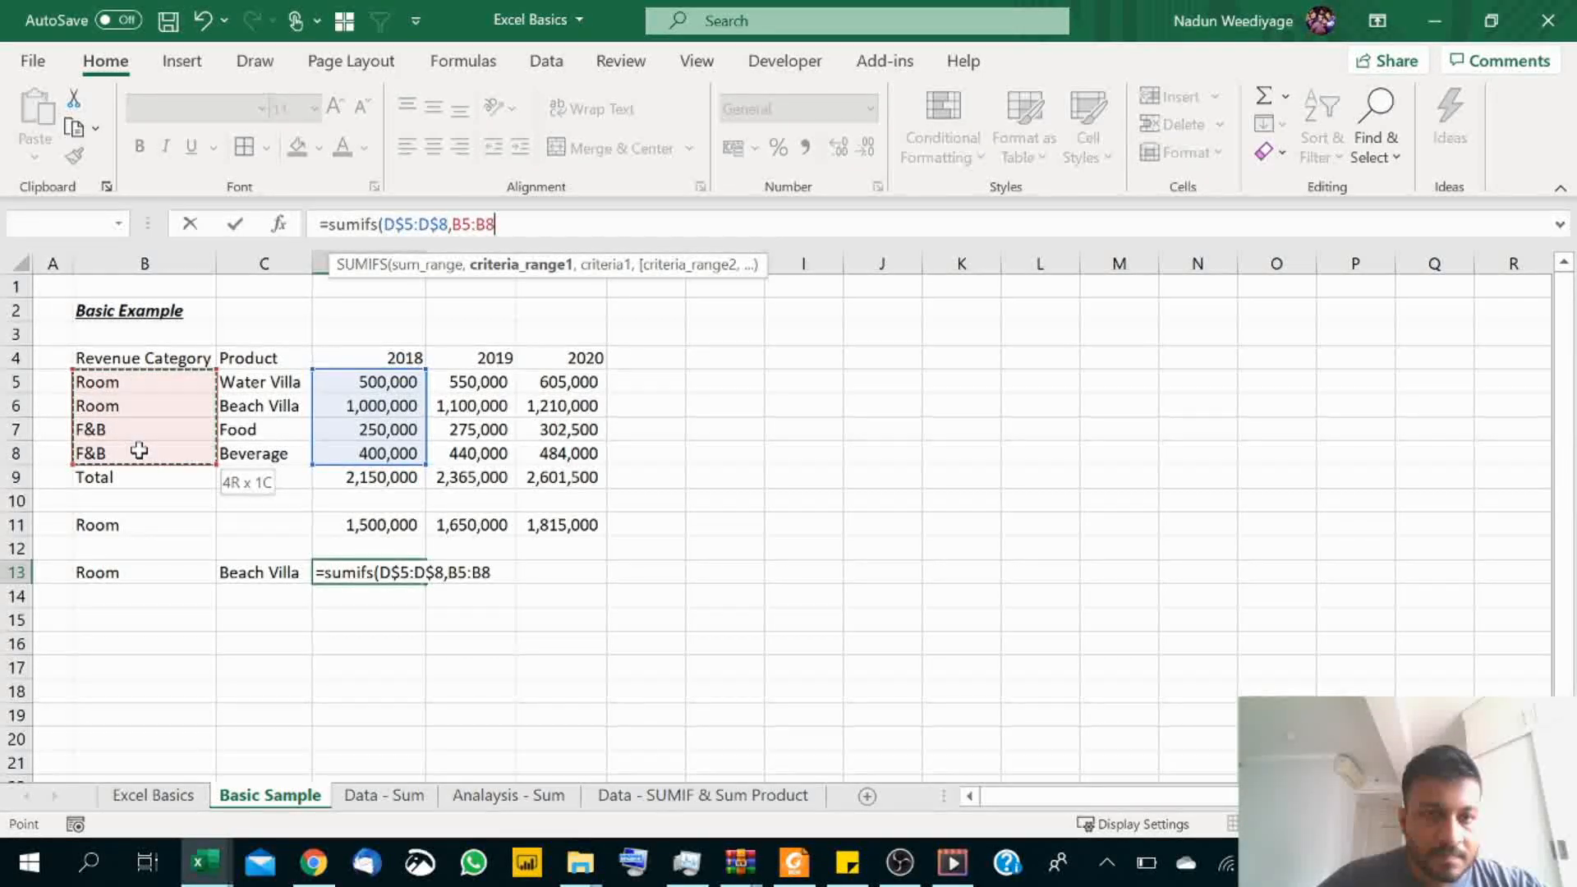
left_click_drag(139, 452, 139, 451)
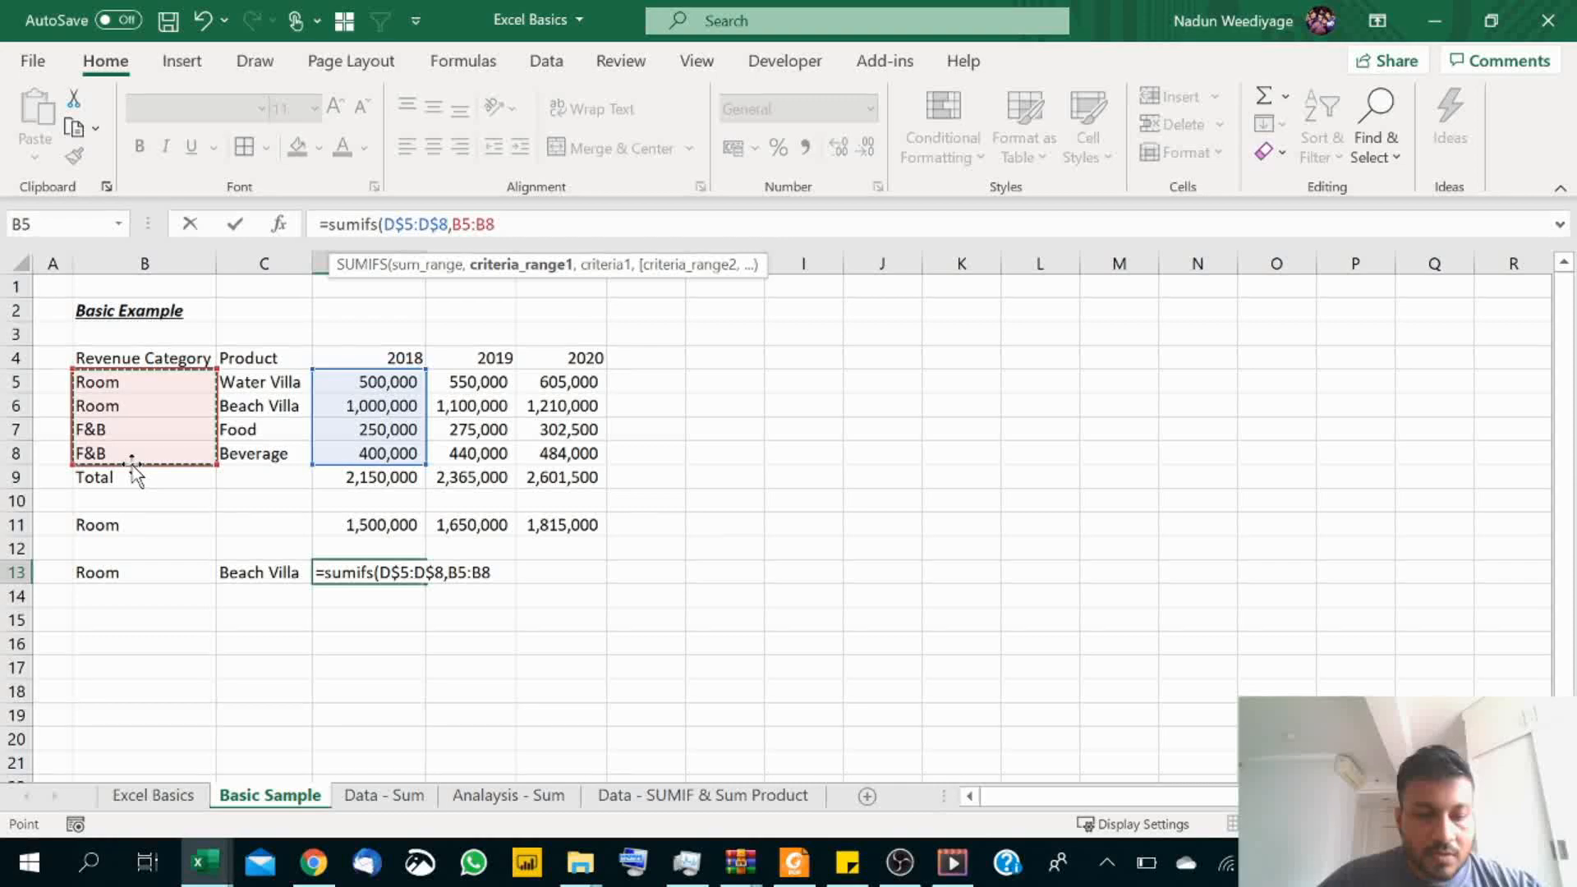
key("F4")
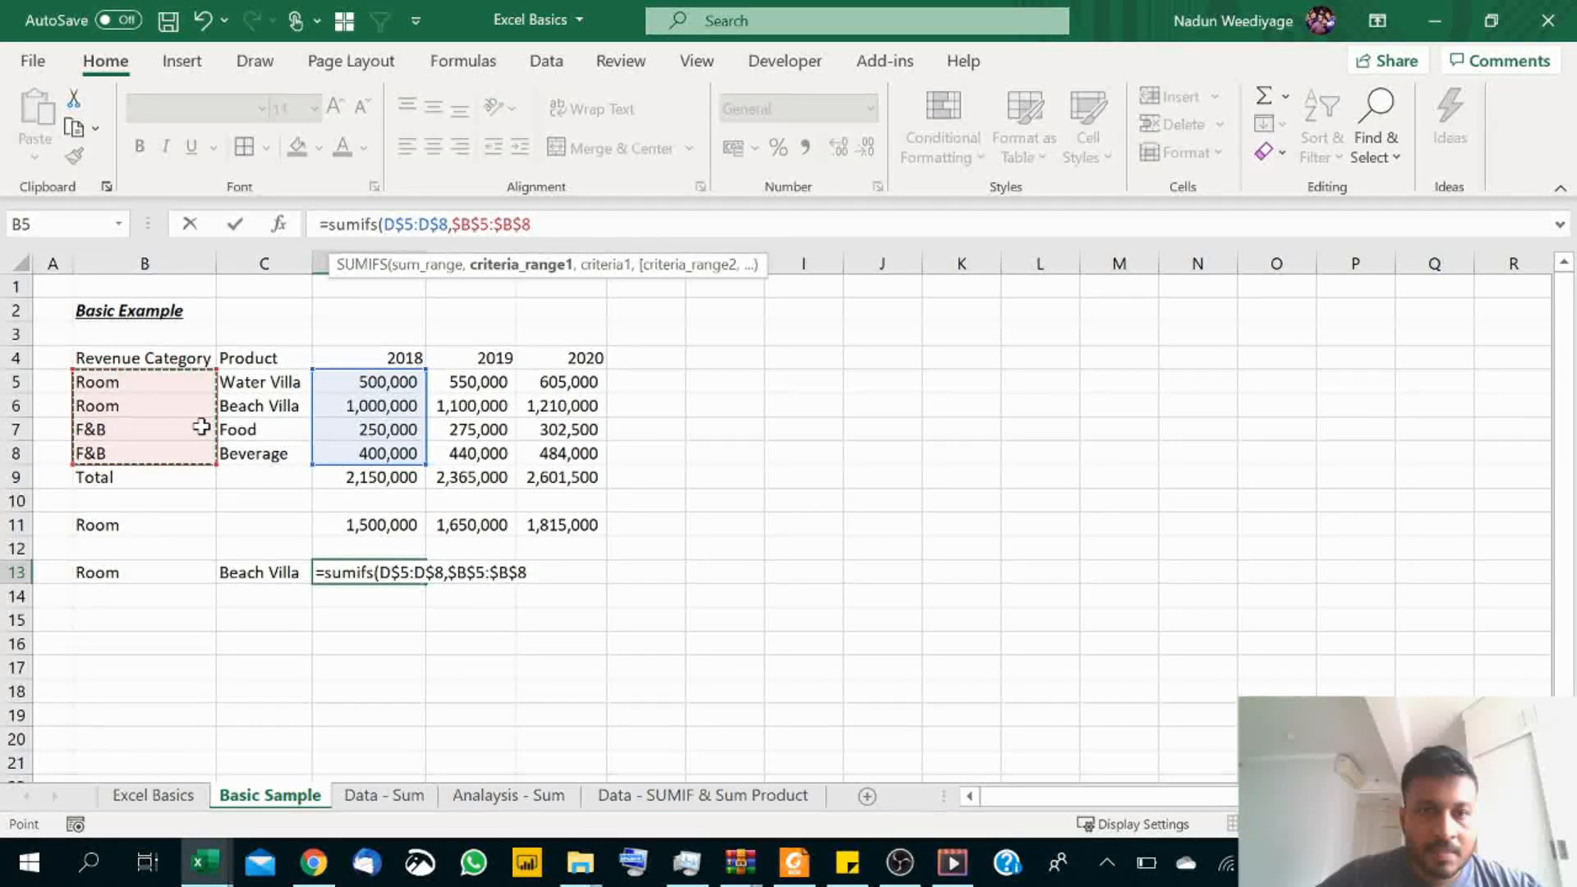
type(",")
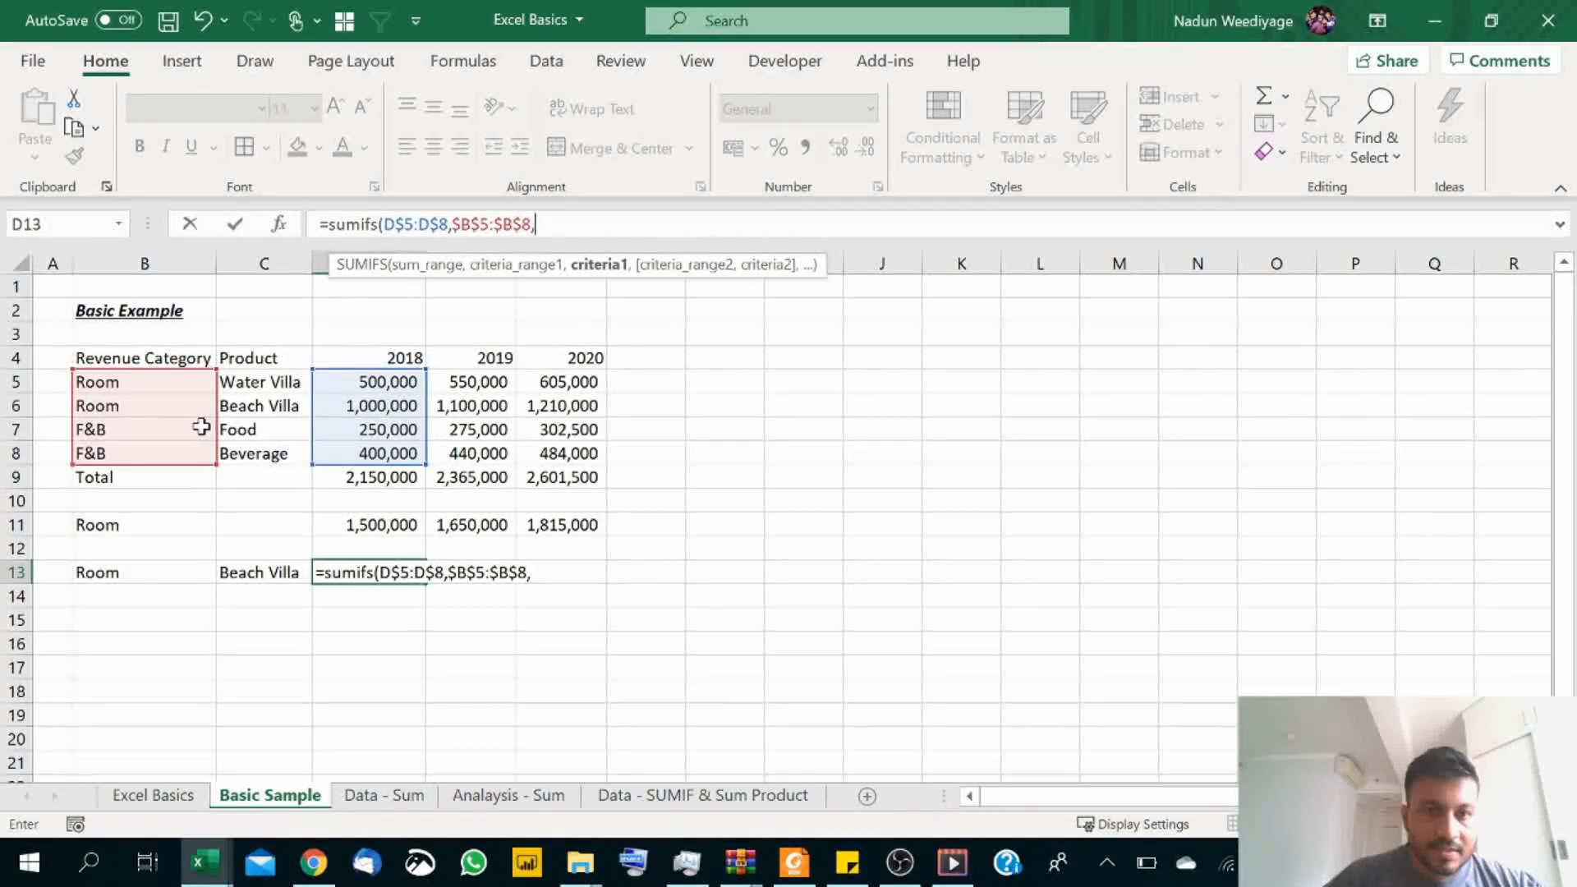
left_click(126, 573)
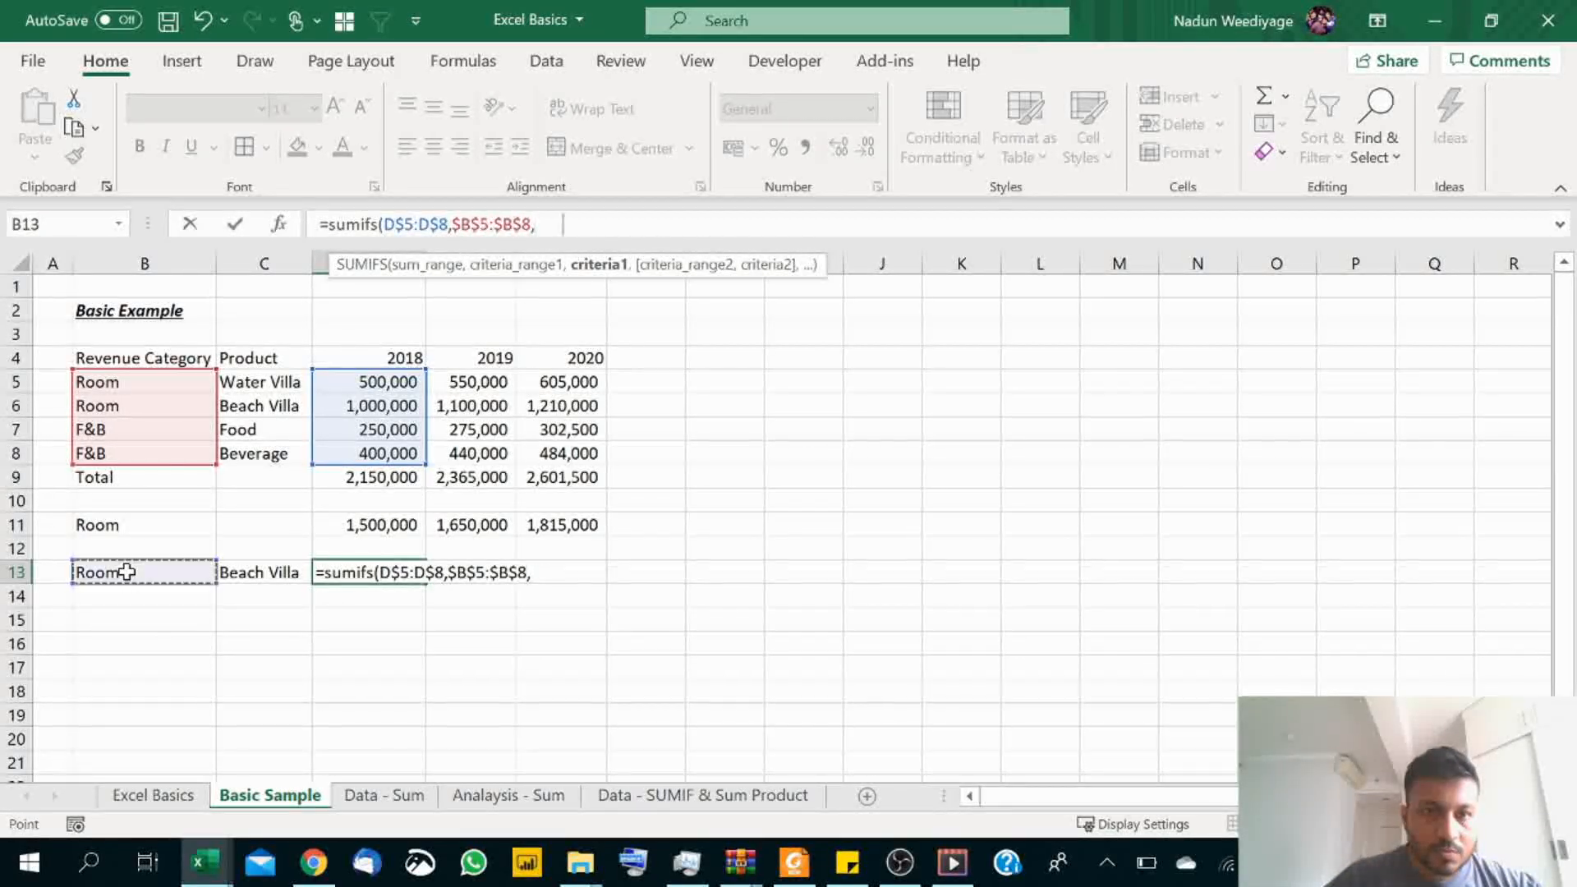
key("F4")
type(",")
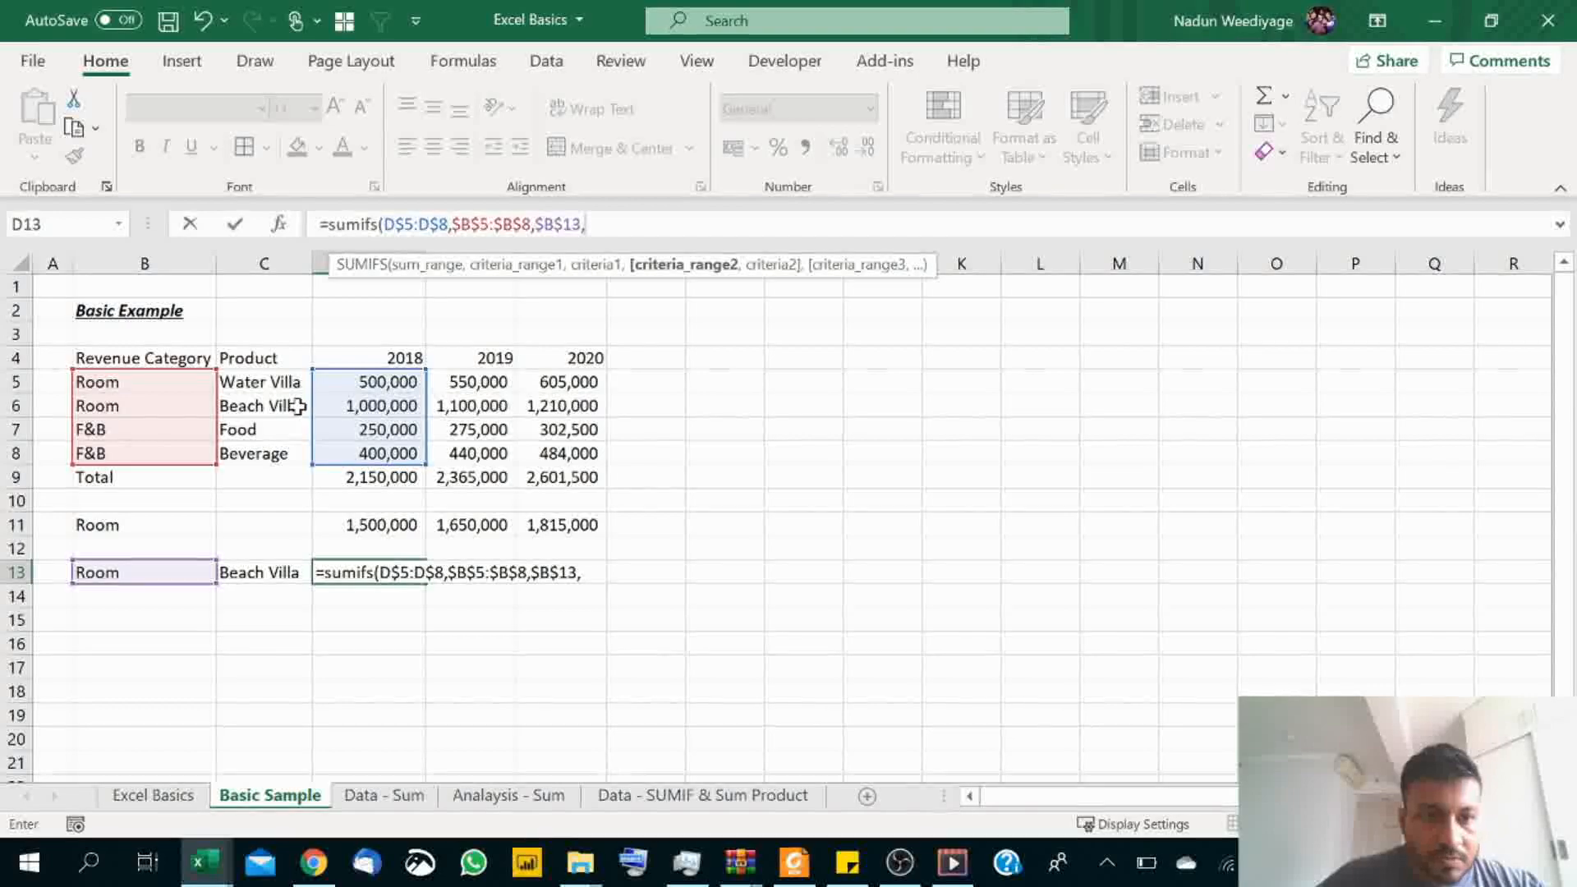
Add product range $C$5:$C$8 matched against $C$13 as the second SUMIFS condition and complete the D13 formula.
left_click(270, 387)
left_click_drag(270, 387, 271, 459)
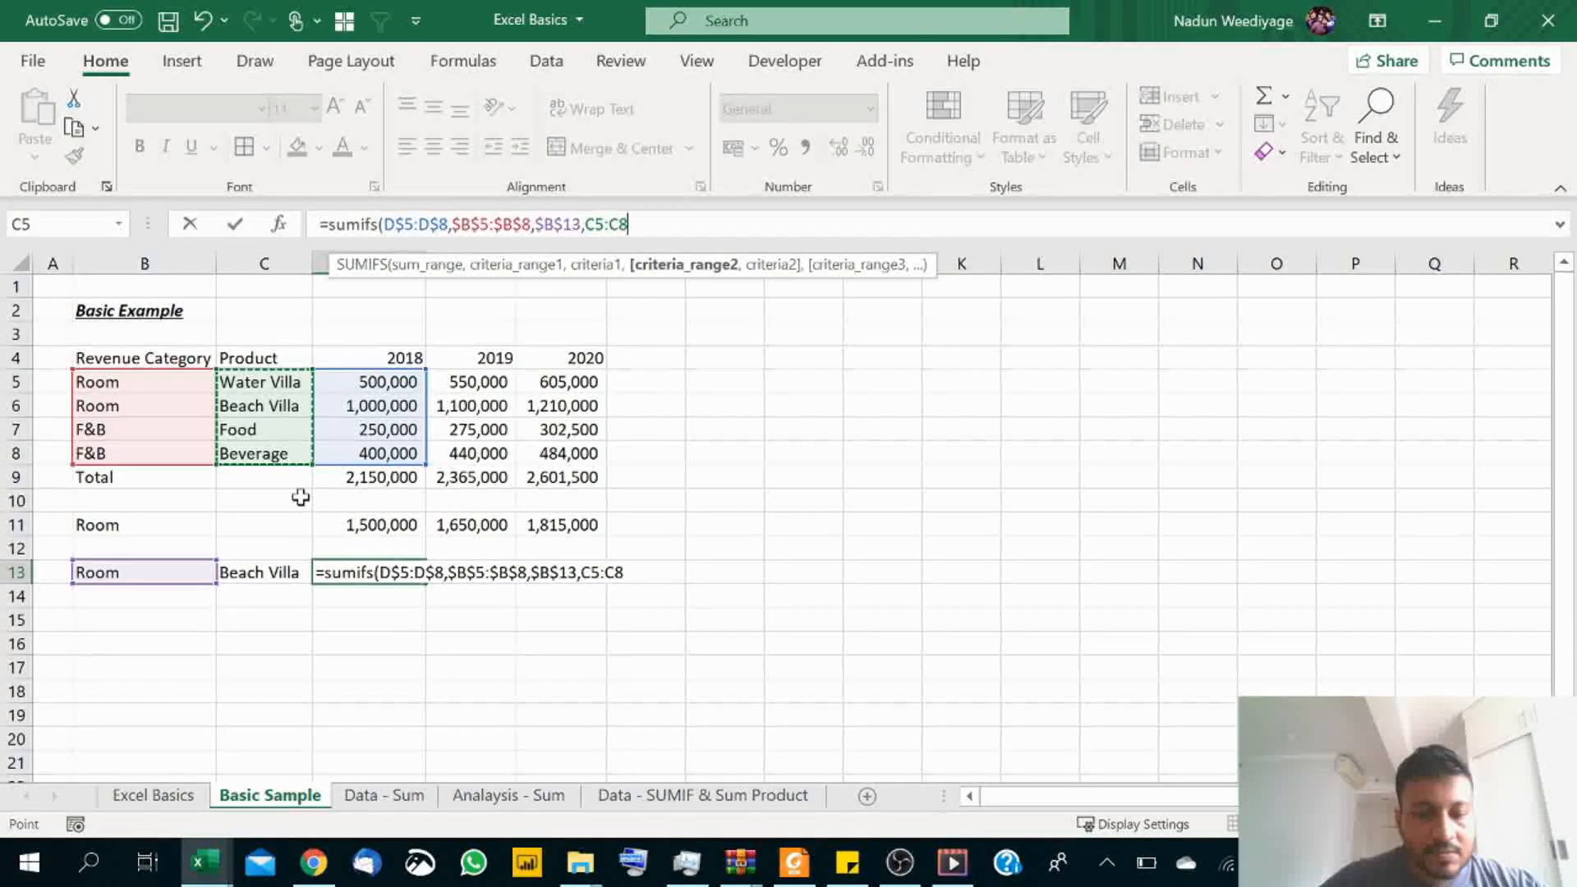
key("F4")
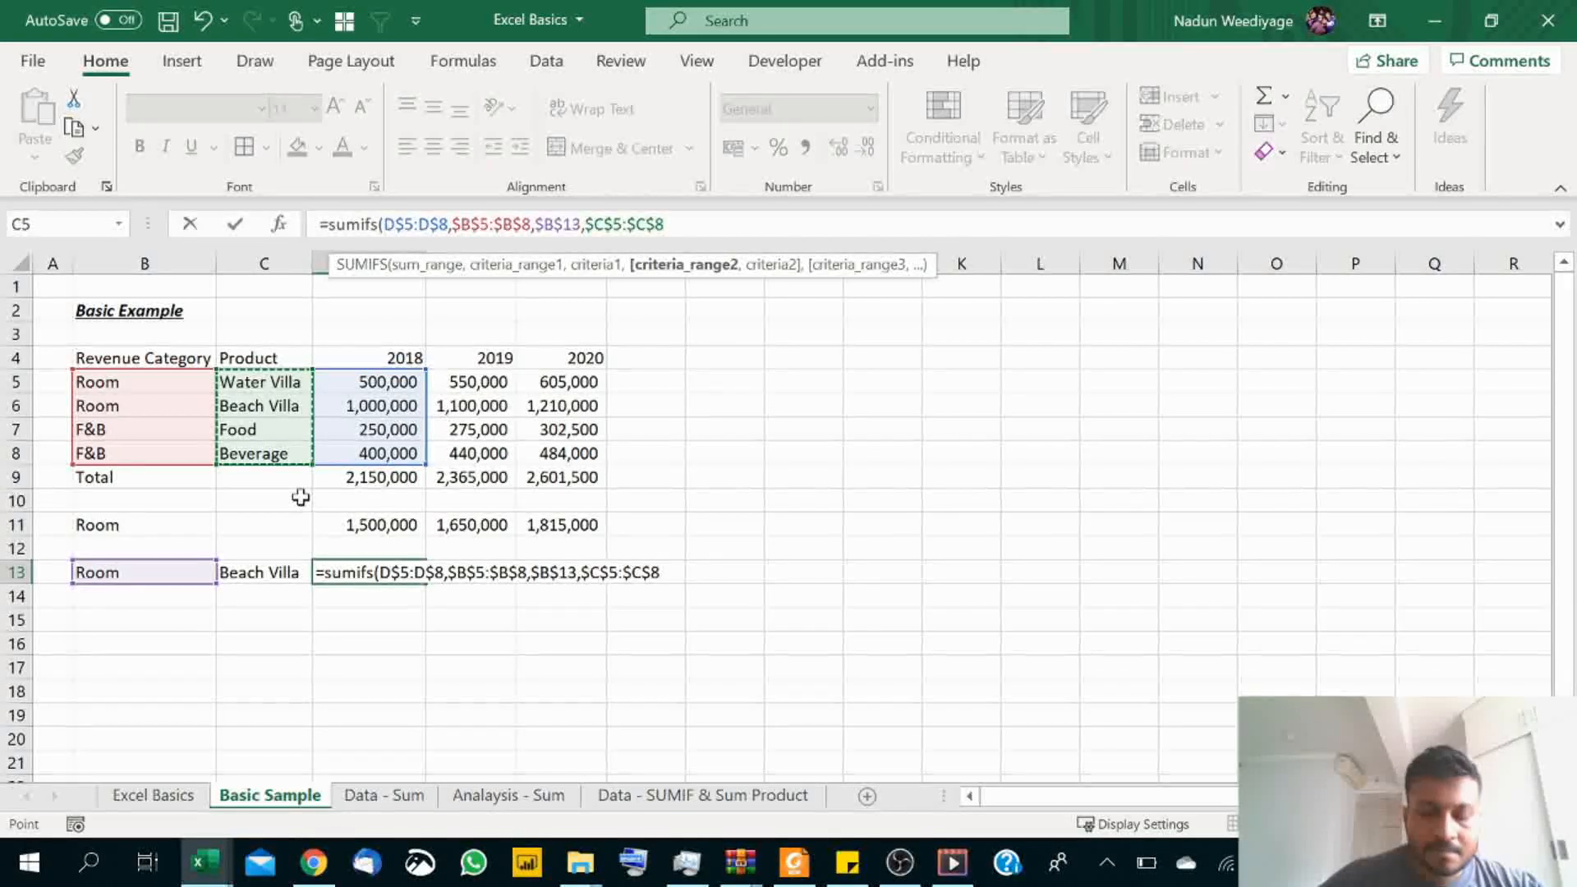
type(",")
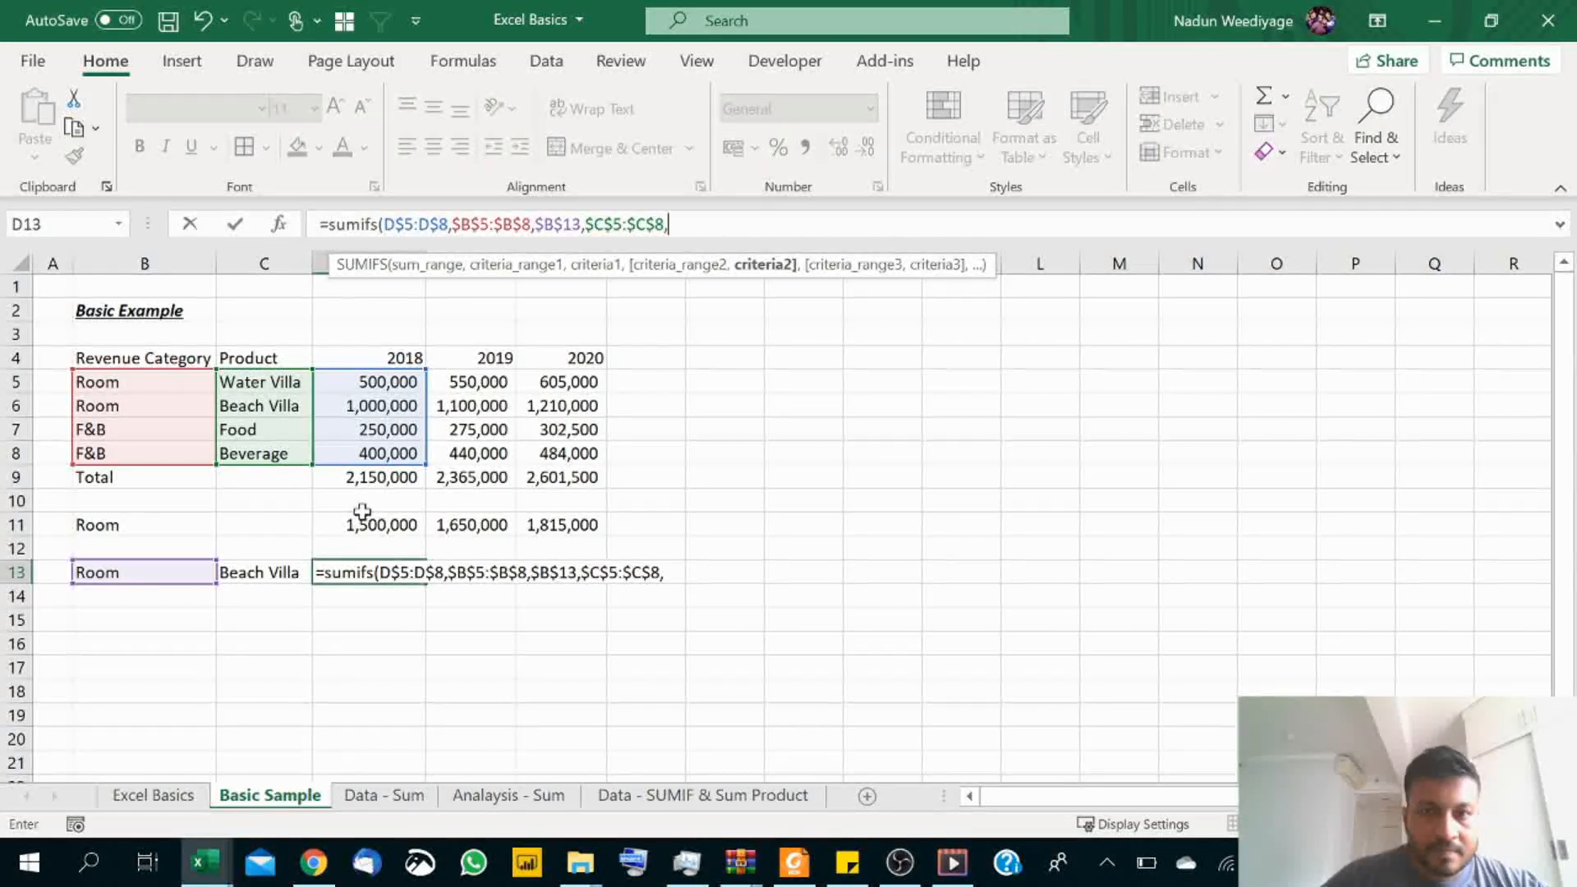
left_click(287, 573)
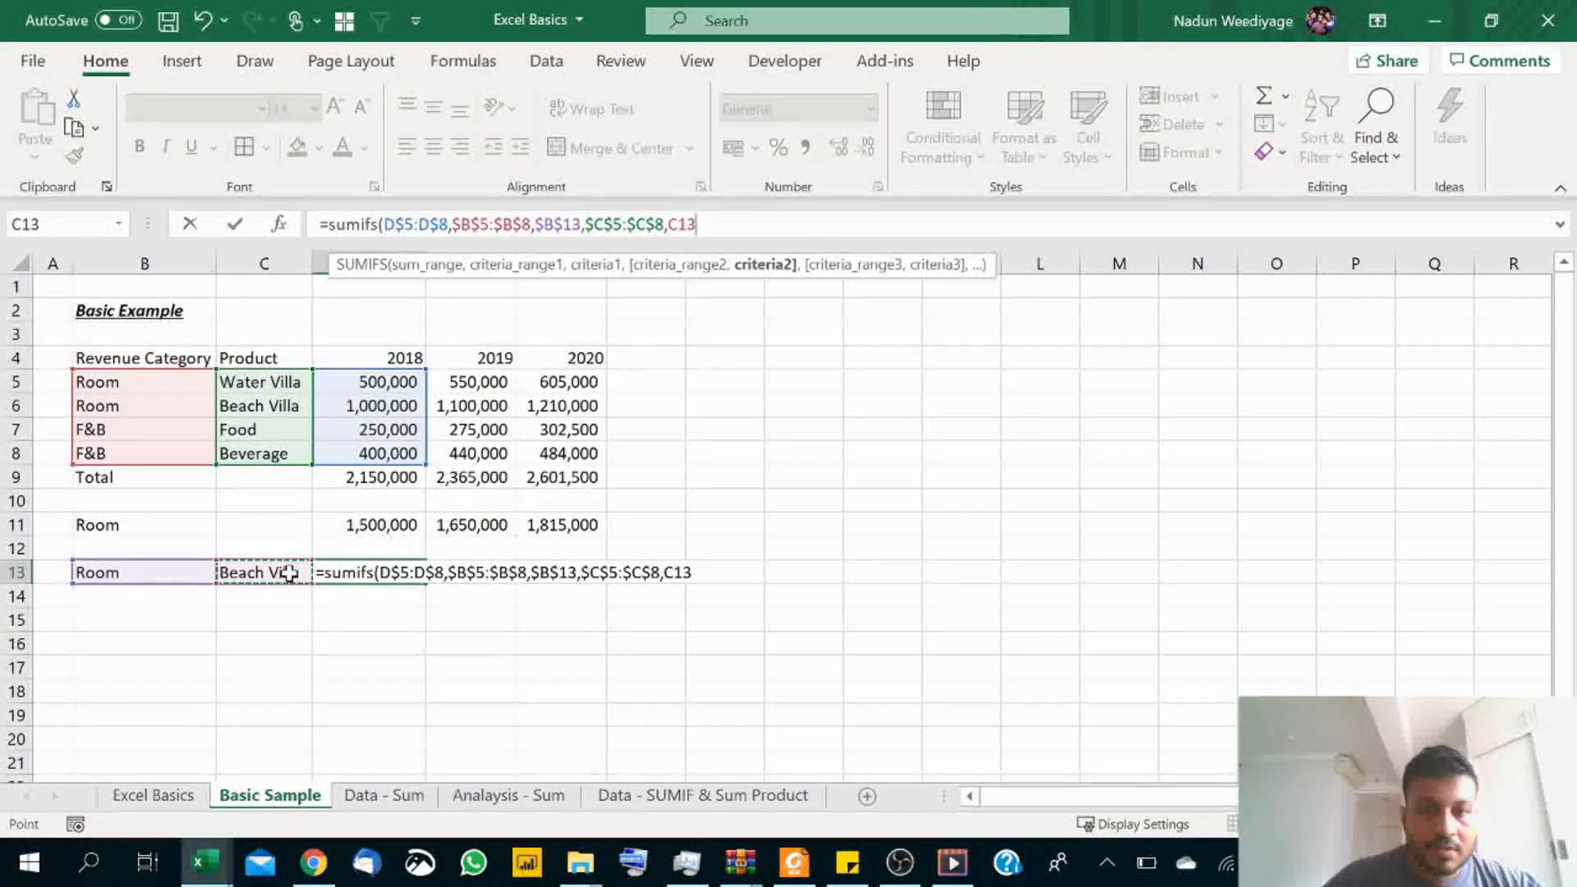
key("F4")
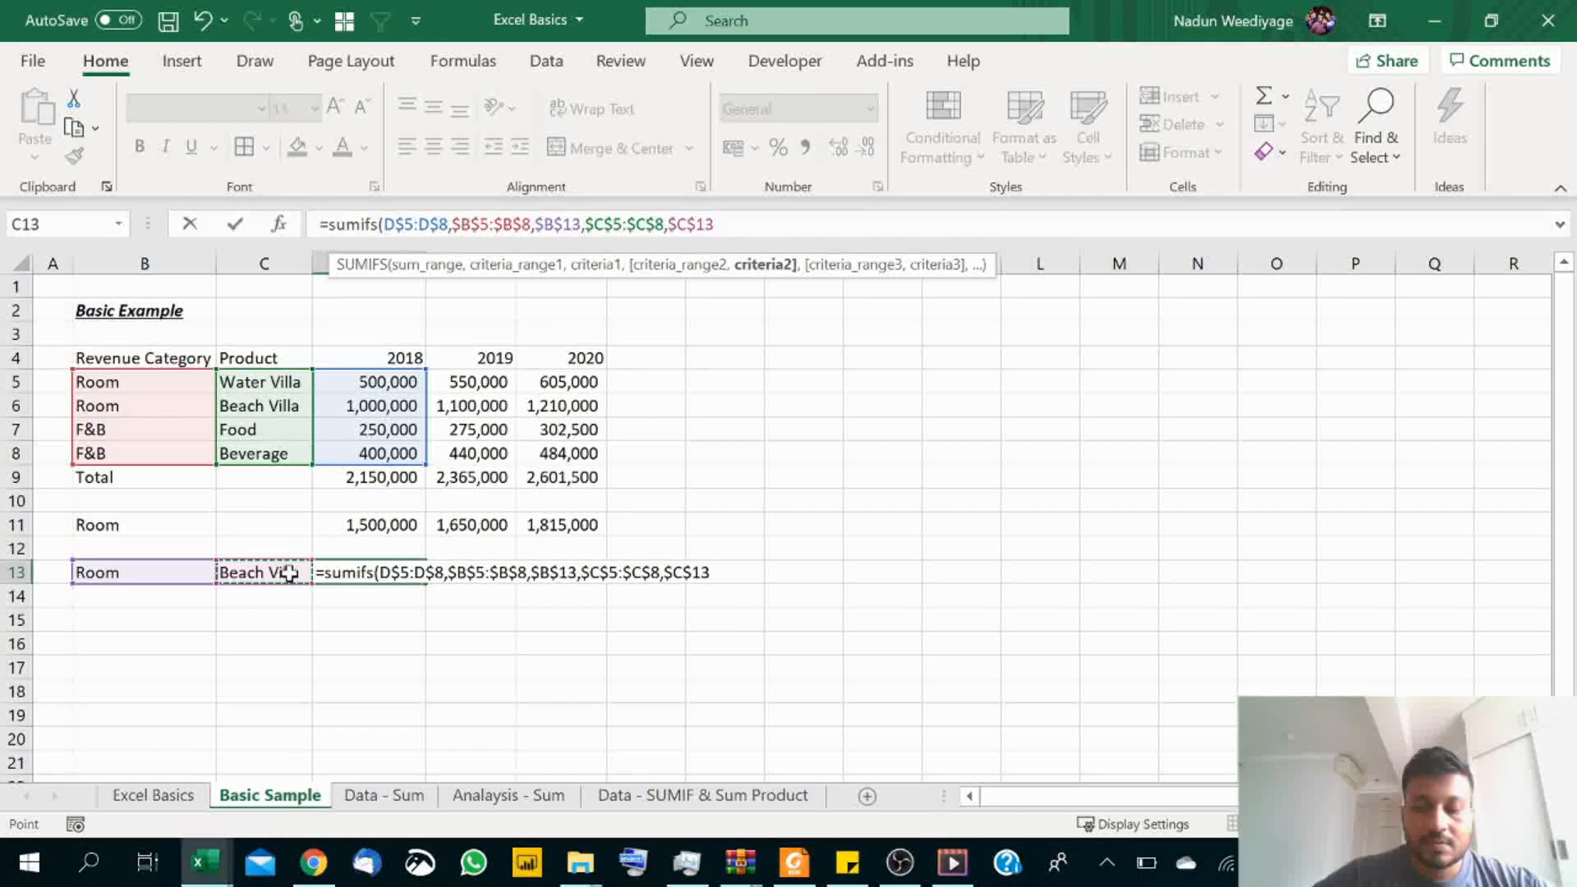
type(")")
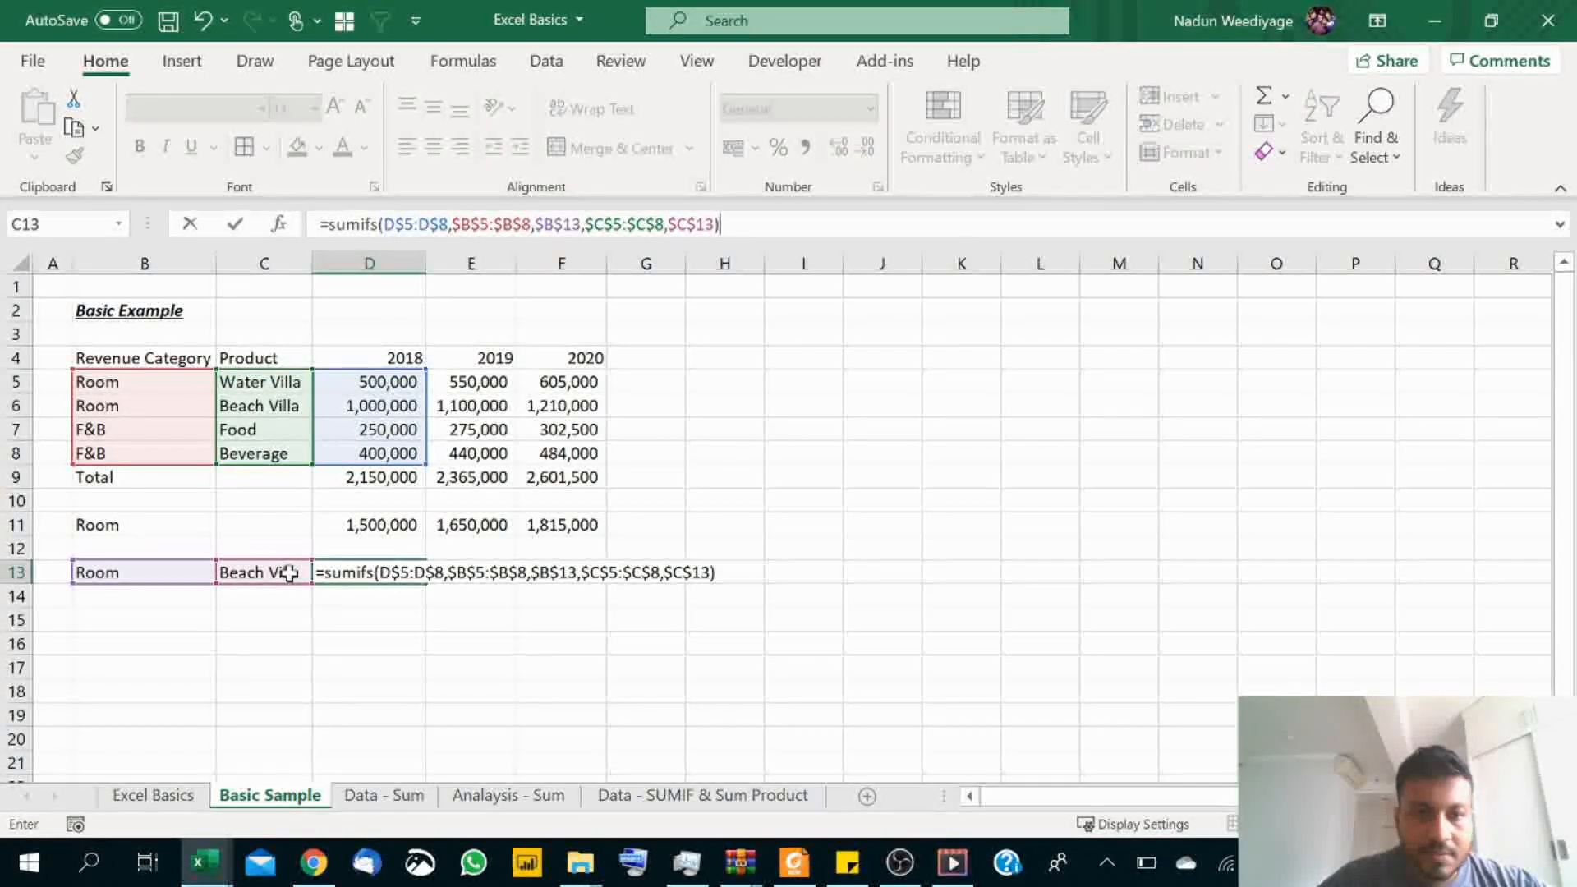
key("Return")
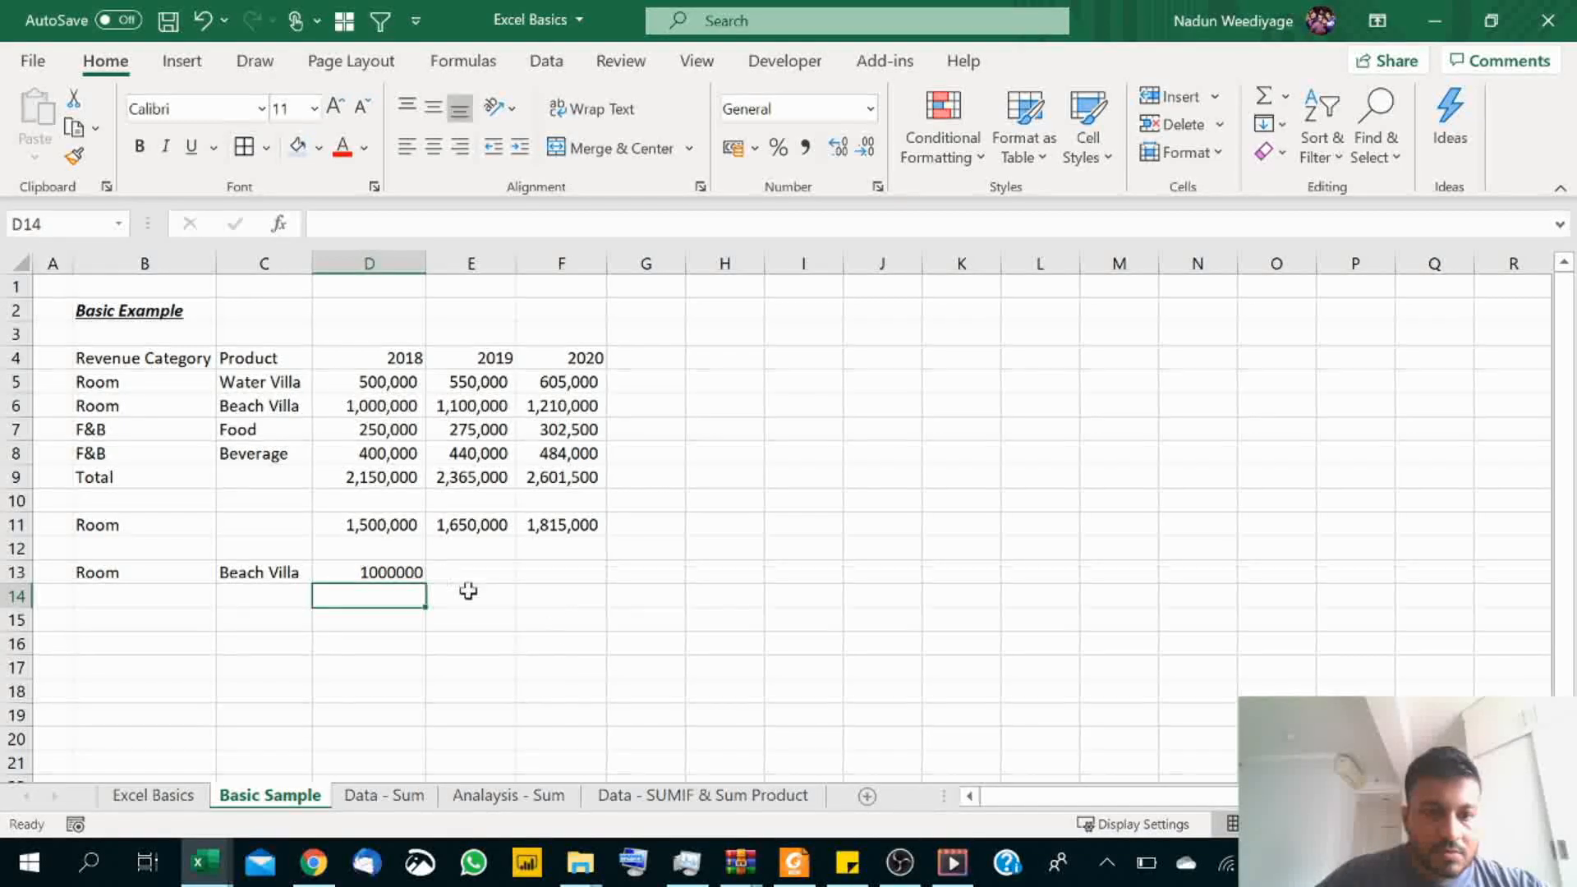
Format D13 with thousands separators and no decimals, and fill its SUMIFS formula across to F13.
left_click(416, 572)
left_click(807, 160)
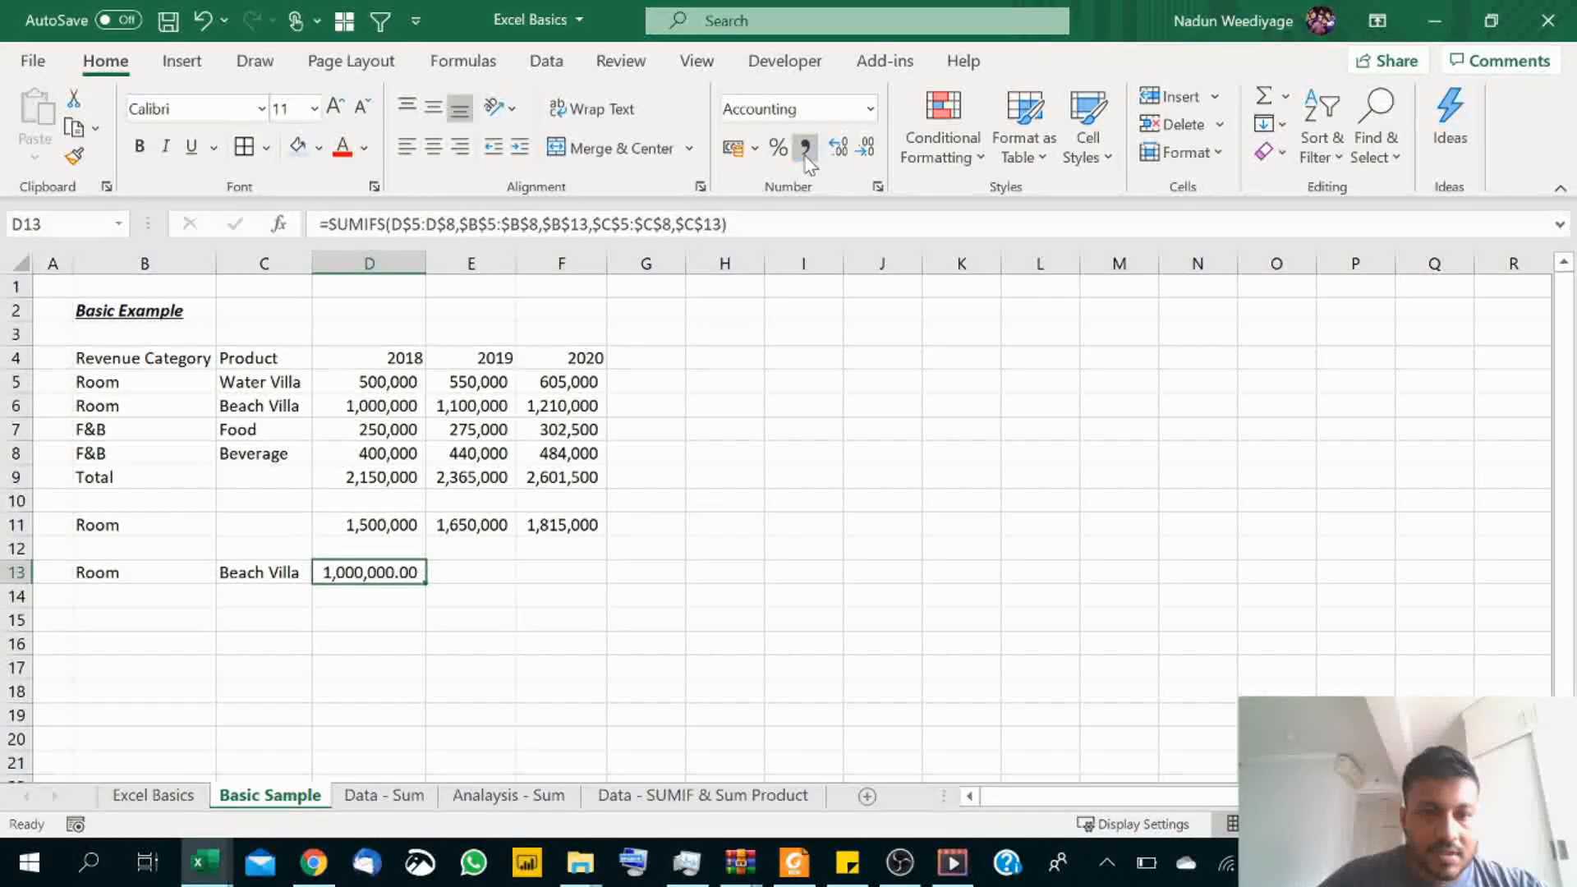
left_click(864, 153)
left_click(864, 153)
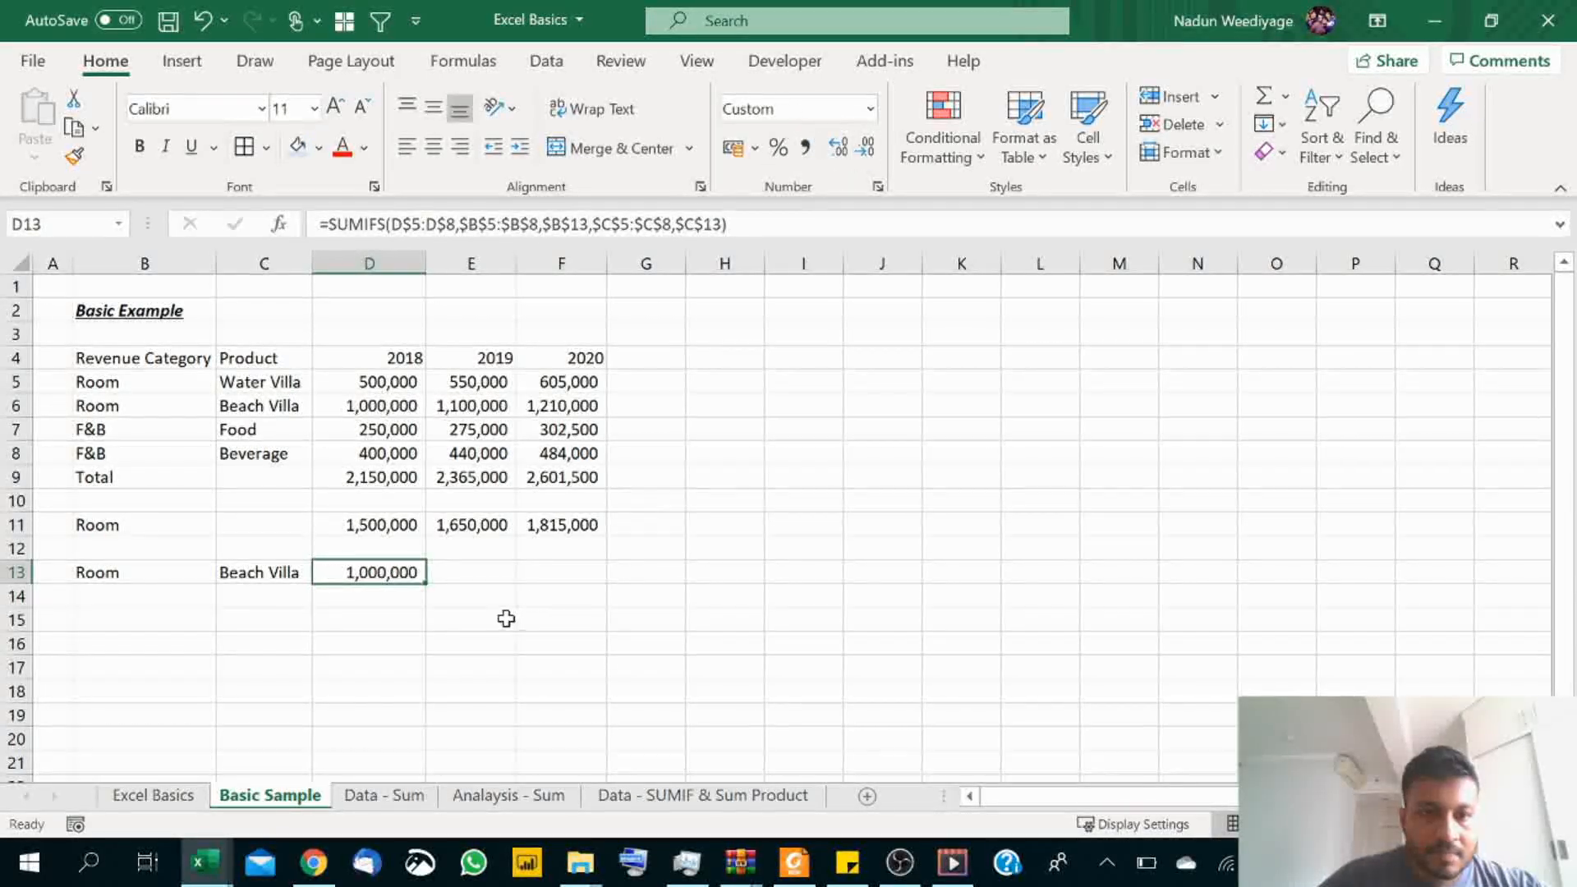
left_click_drag(429, 585, 579, 593)
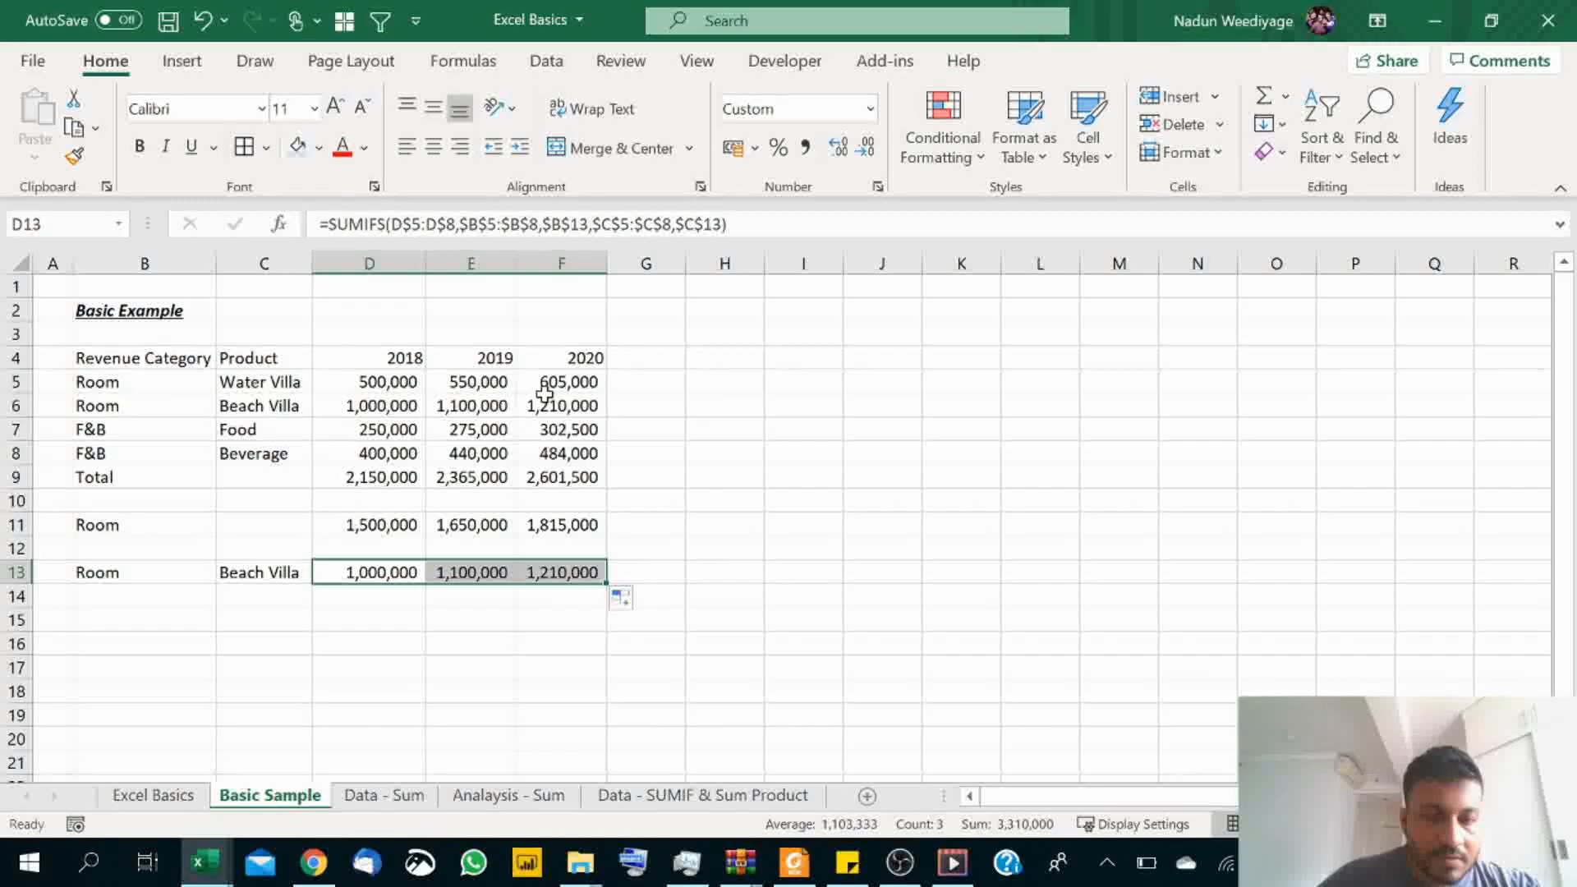
left_click(203, 597)
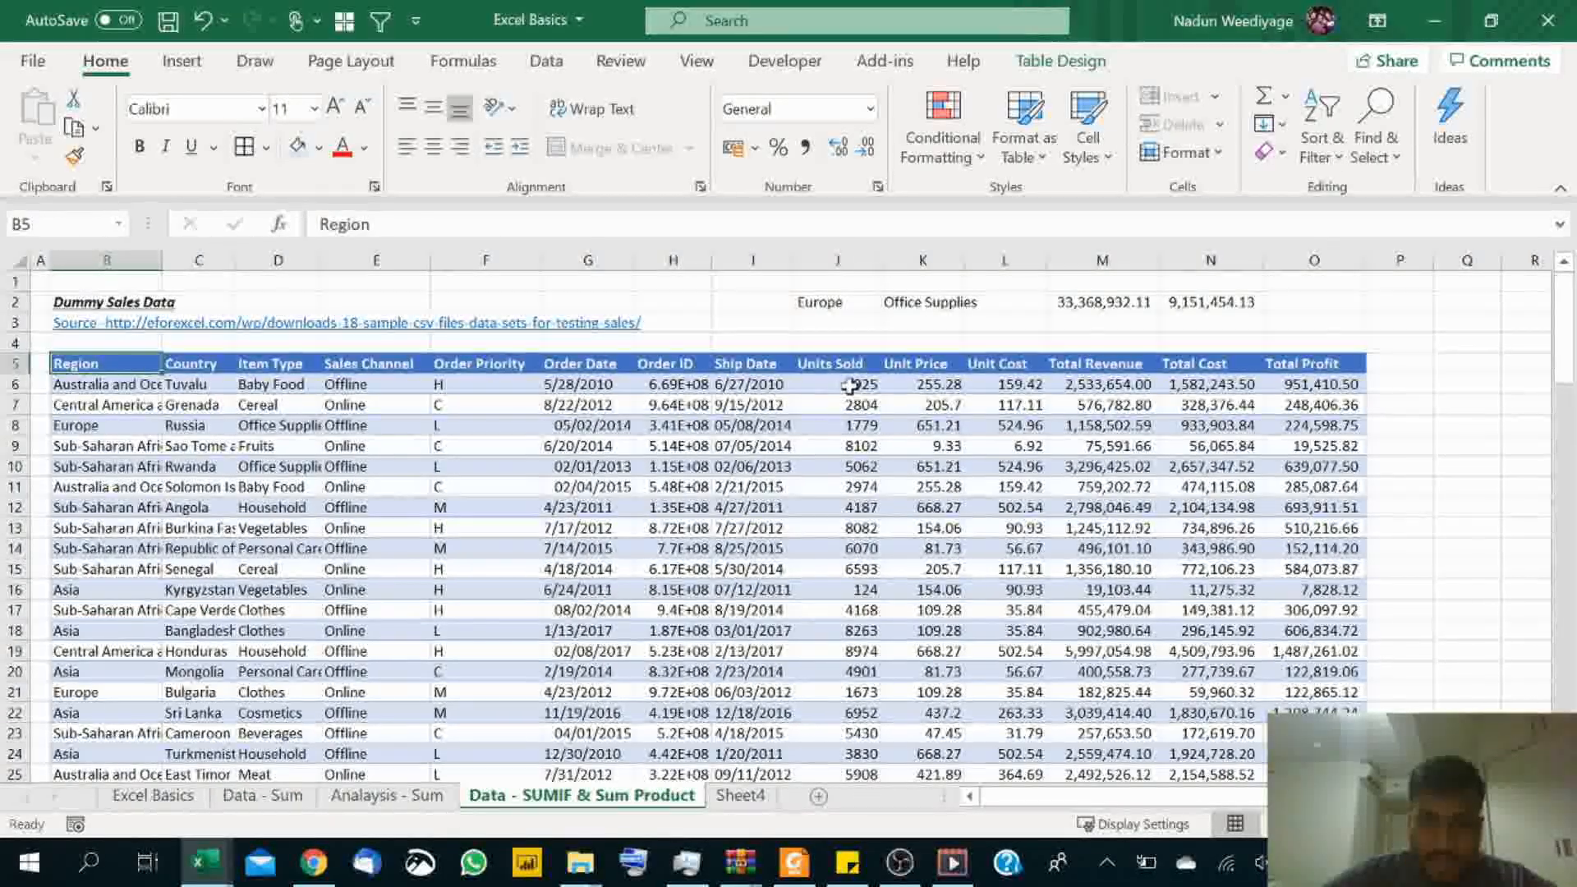
Apply the comma number style to all Units Sold and Unit Price values in the Dummy Sales Data table.
left_click(846, 388)
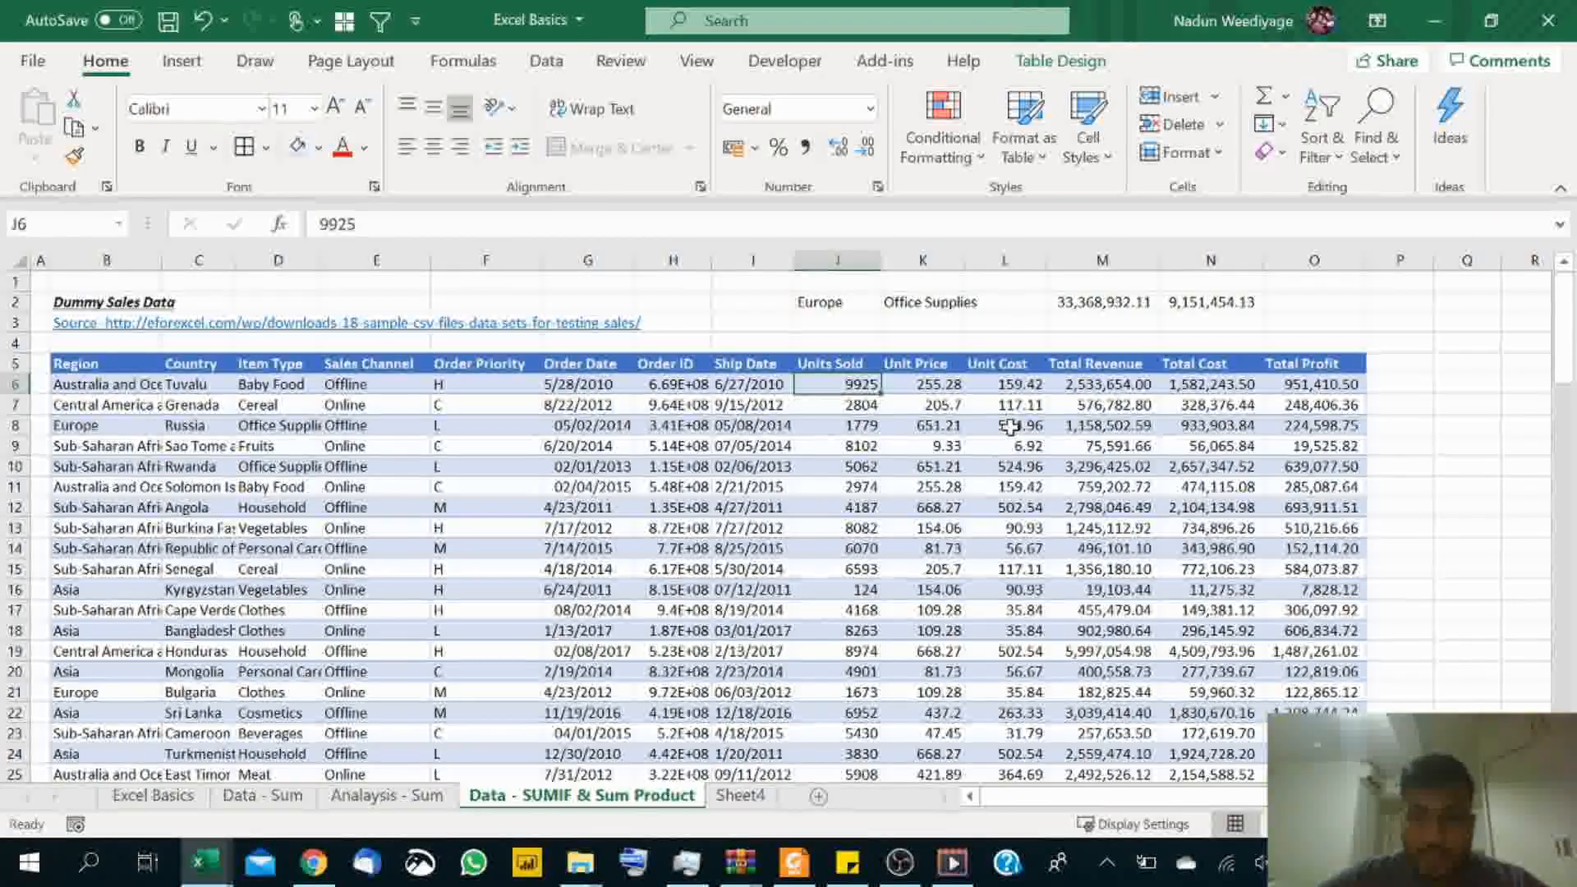
key("shift+Right")
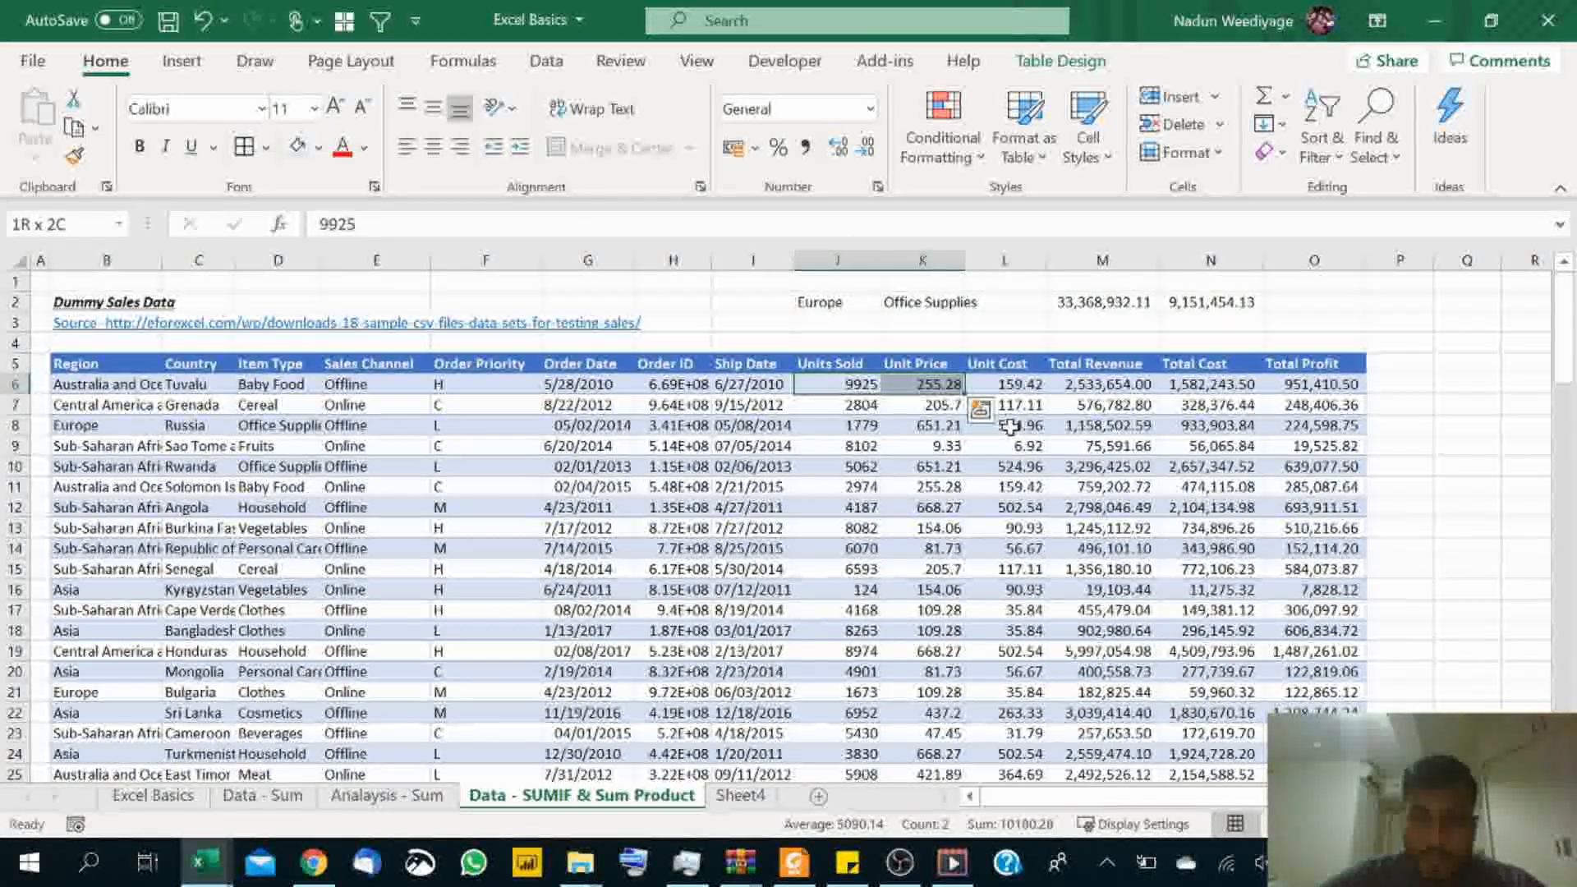
key("ctrl+shift+Down")
left_click(804, 146)
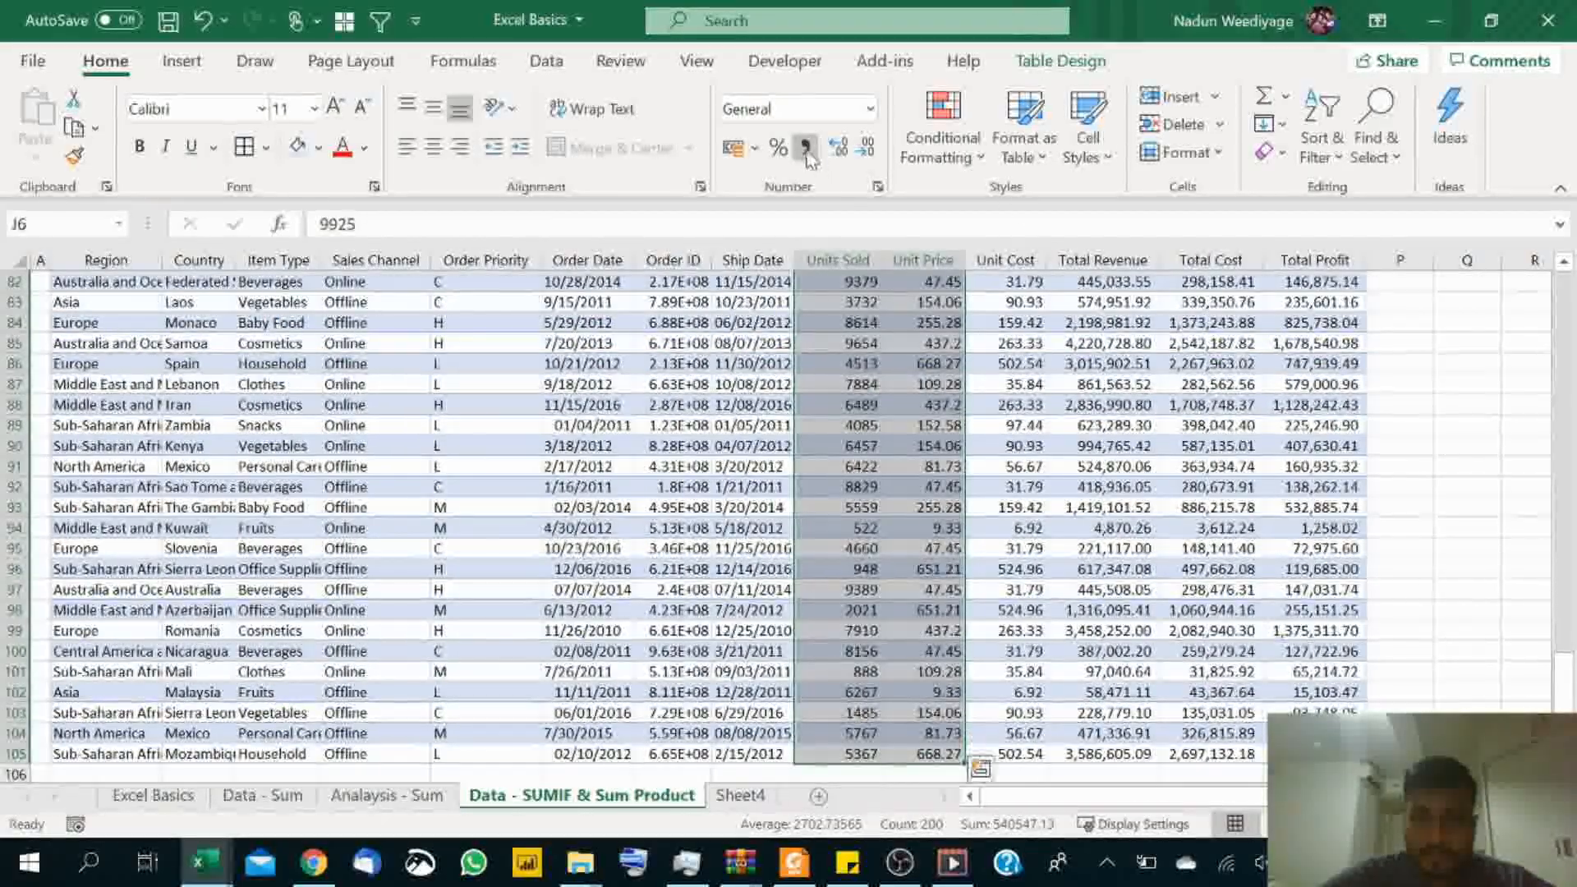
In Q6, multiply the first data row's Units Sold by its Unit Price, and compare the result with that row's Total Revenue.
scroll(1219, 503, "up", 20)
left_click(1467, 384)
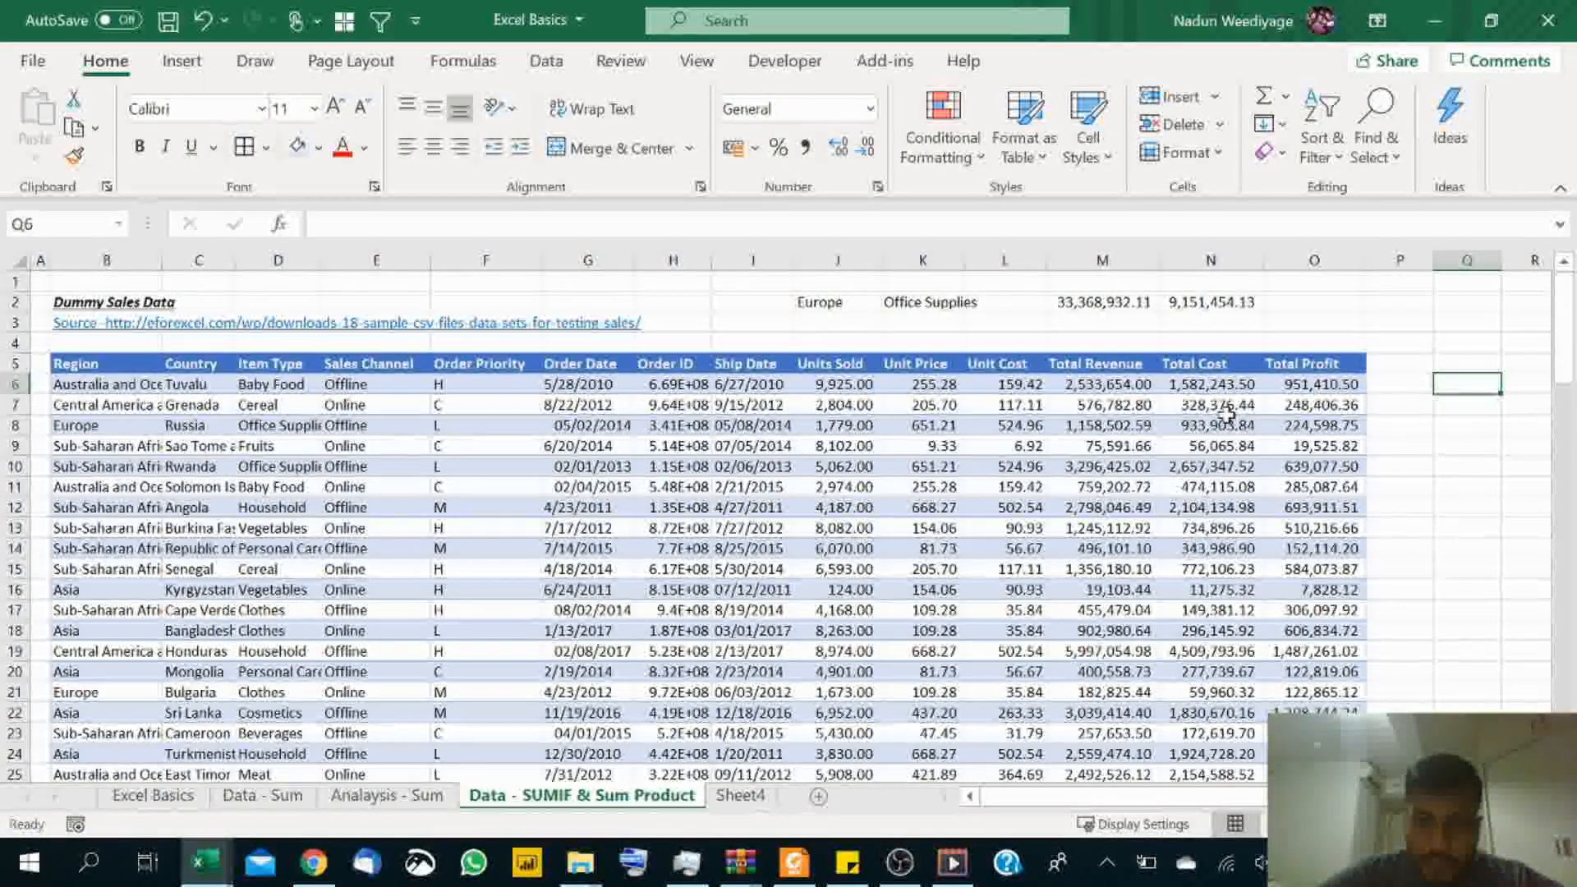
type("=")
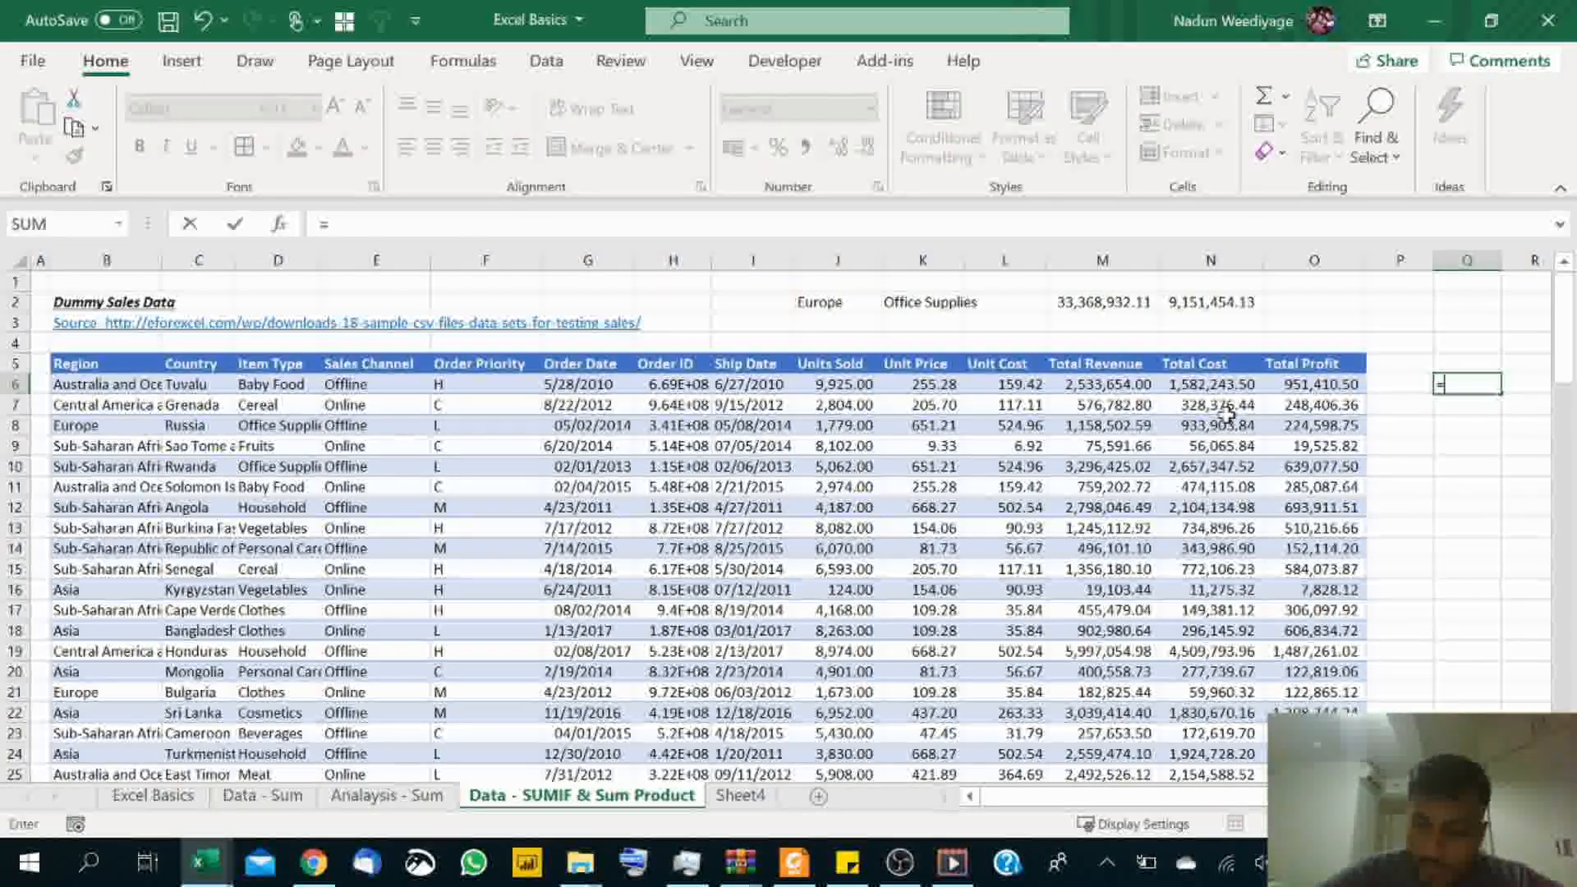
key("Left")
key("Left")
key("Left")
key("Left")
key("Left")
key("Left")
key("Left")
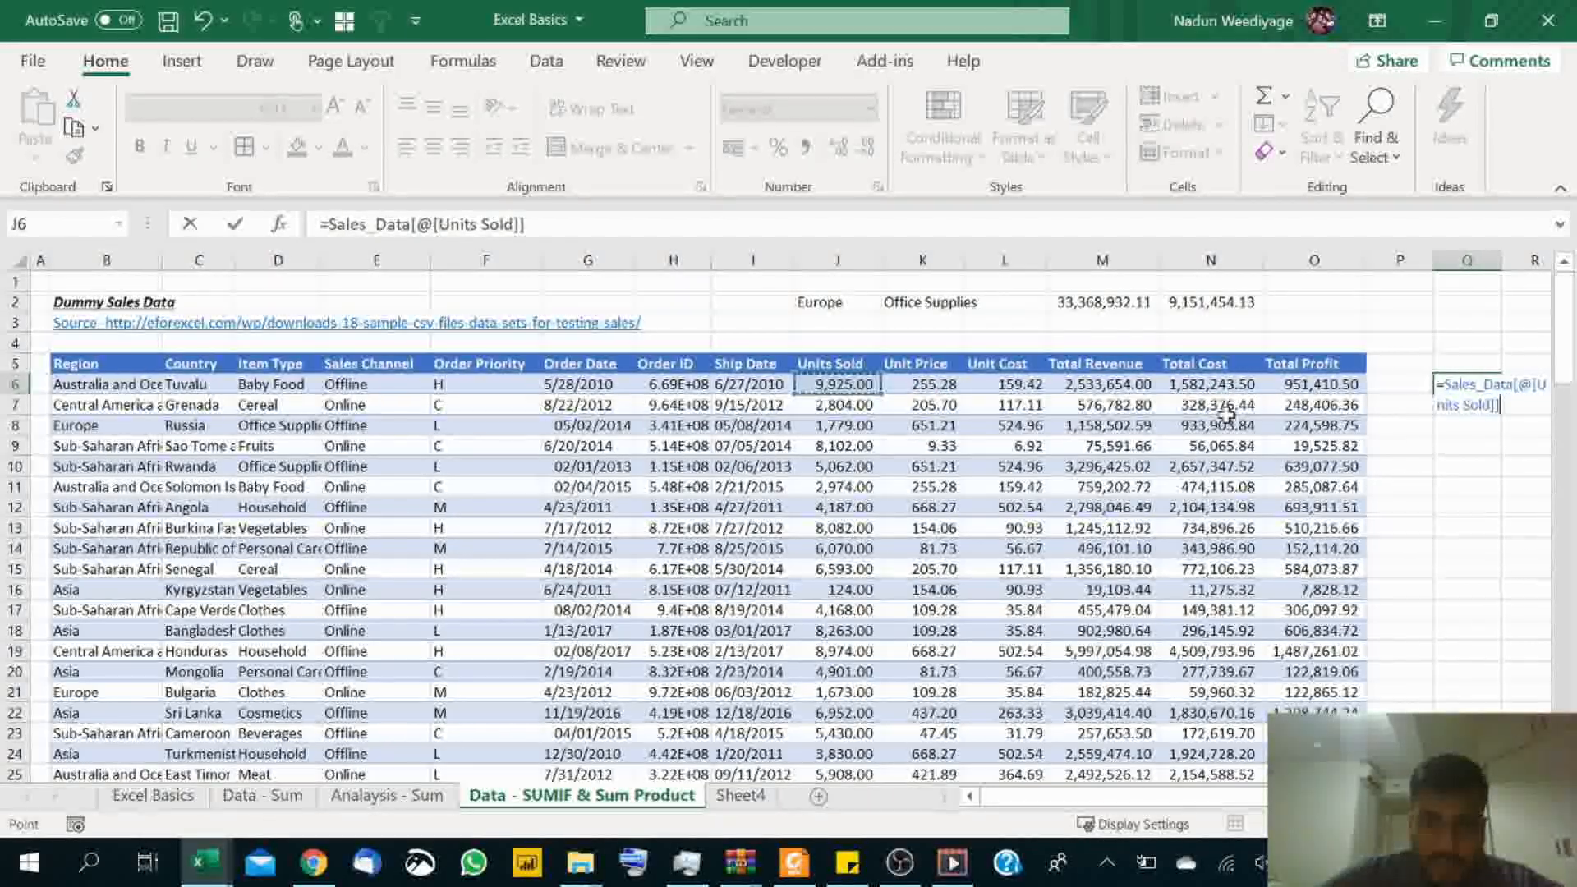
type("*")
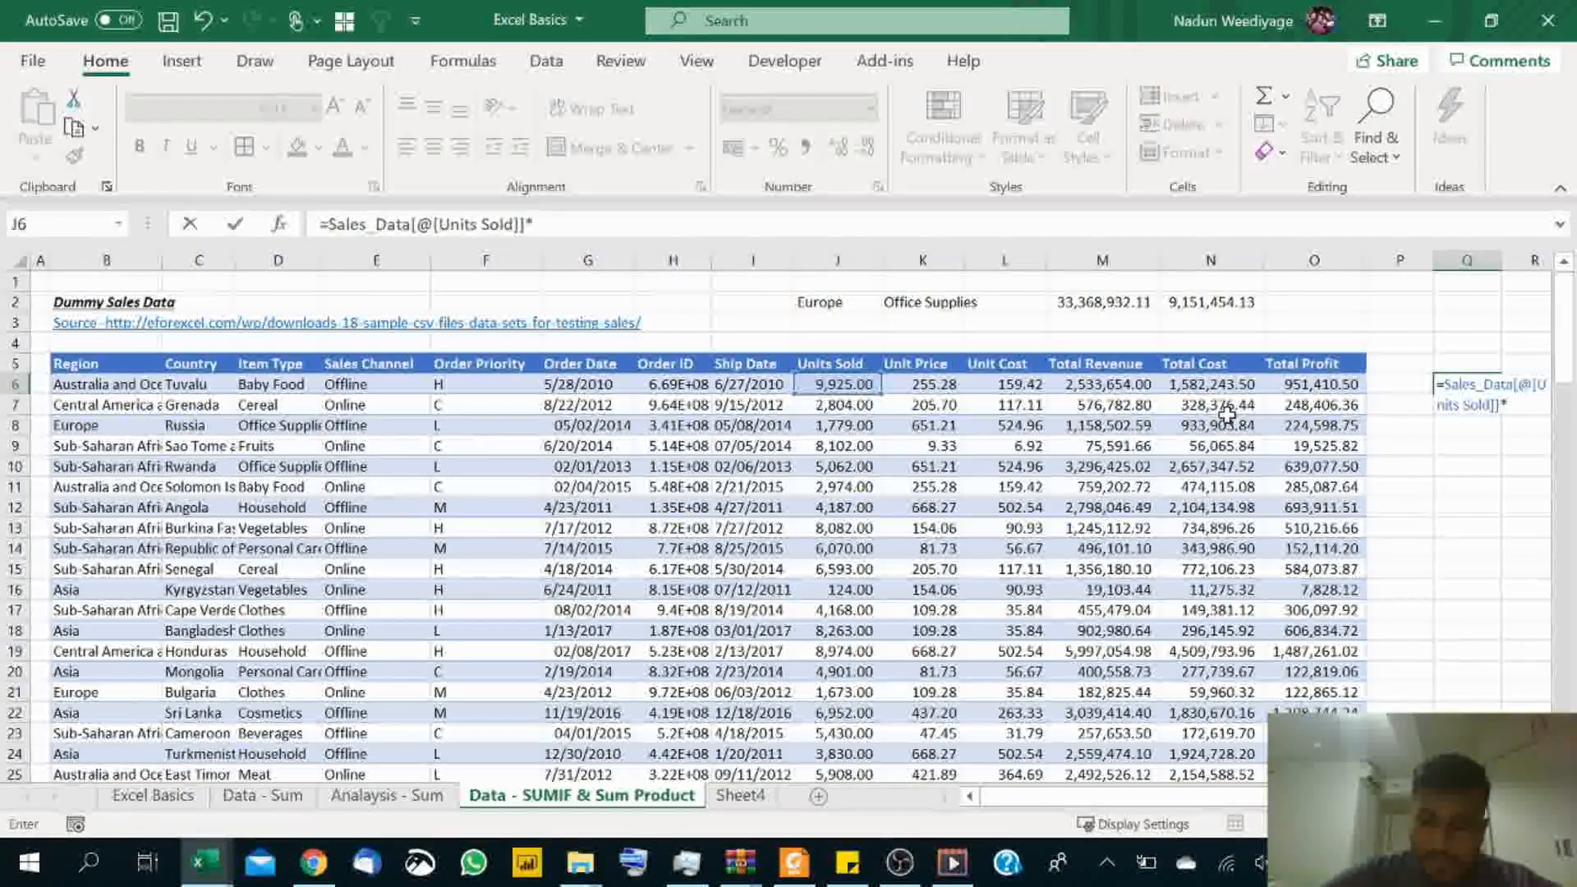
key("Left")
key("Left")
key("Left")
key("Left")
key("Left")
key("Left")
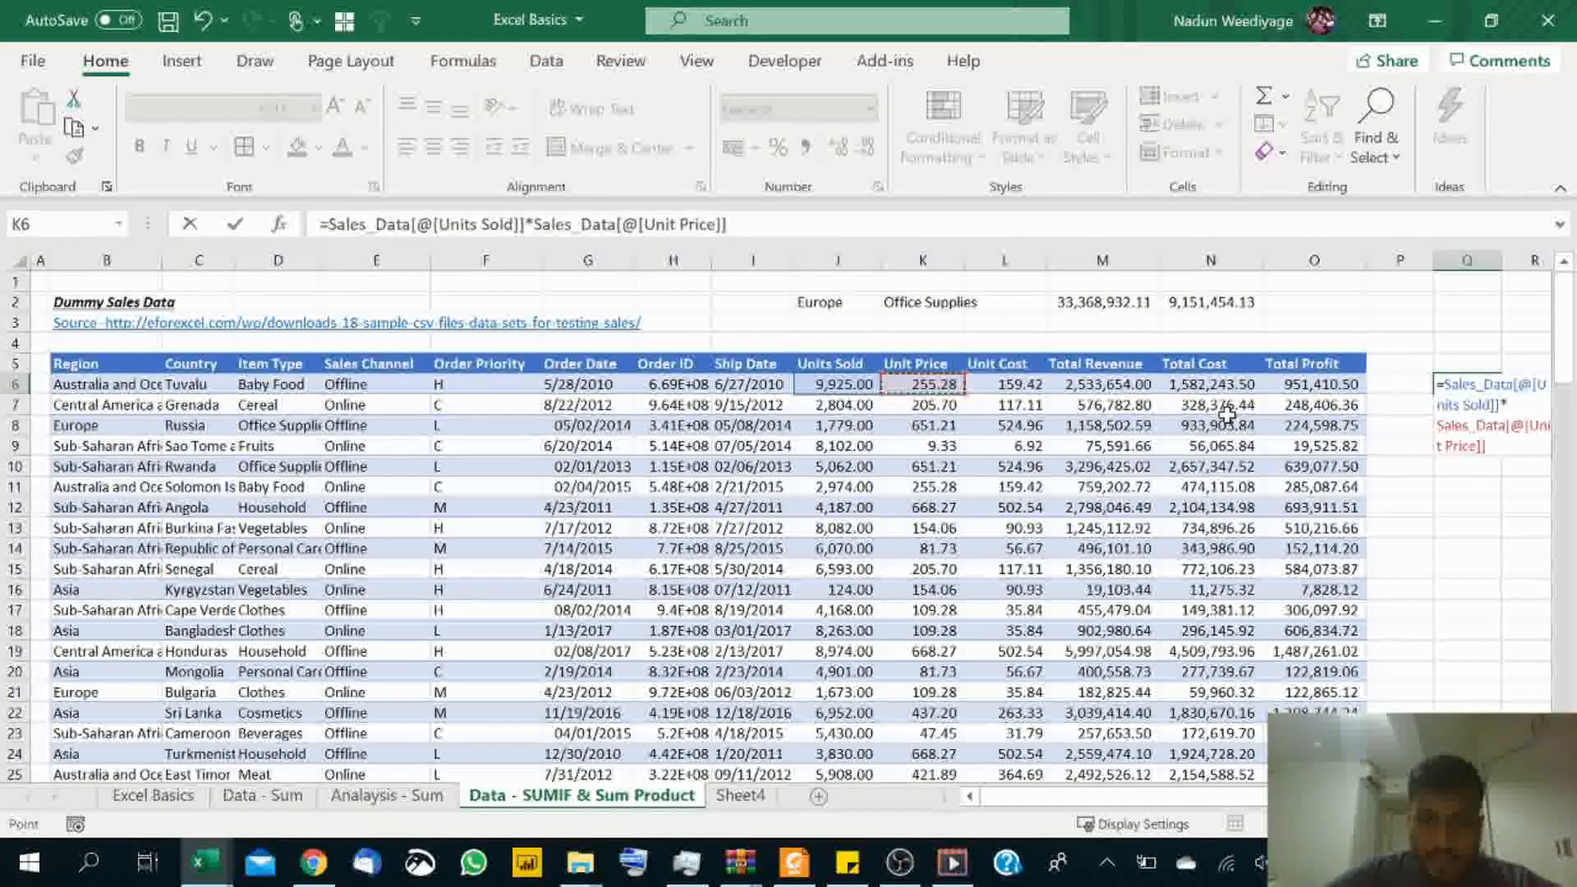
key("Return")
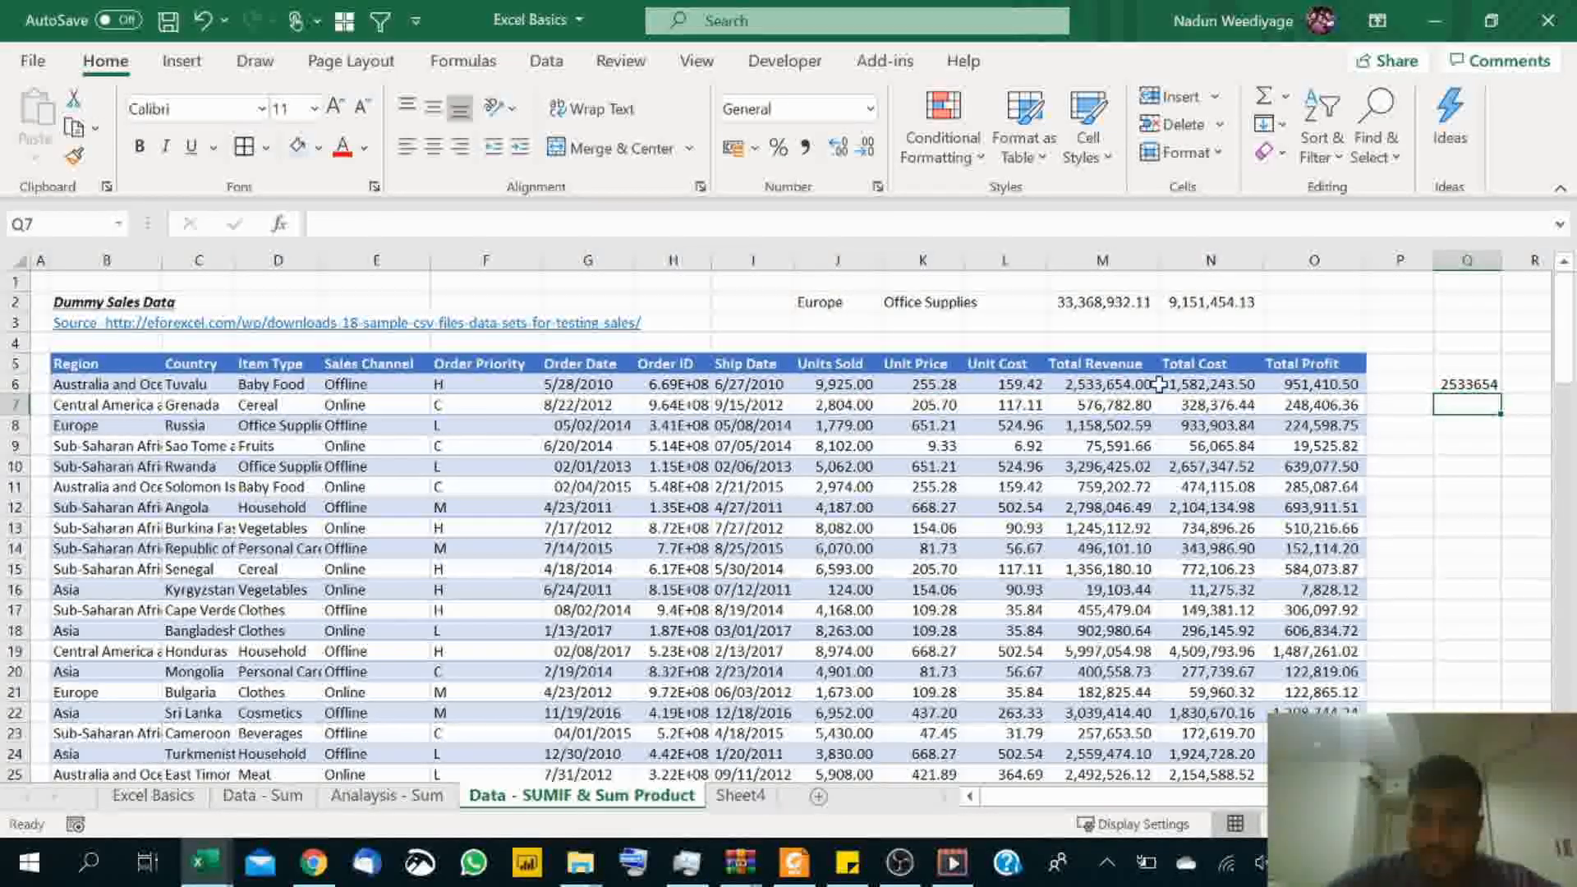
left_click(1102, 384)
left_click(1469, 384)
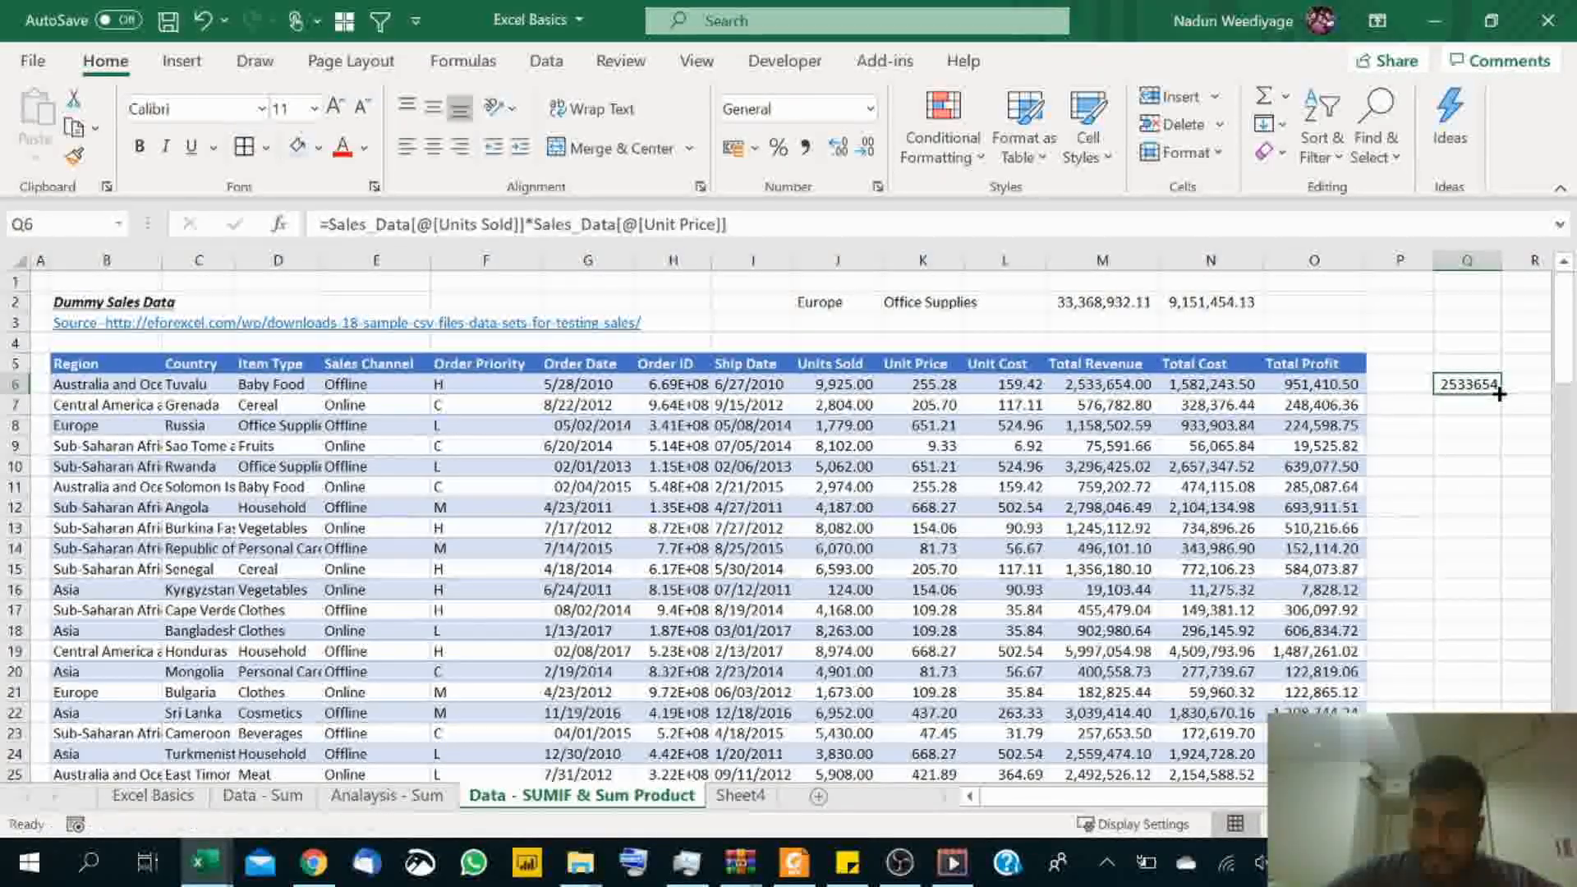
Fill the Q6 units-times-price formula down to Q105 and apply the comma number style to the filled cells.
left_click_drag(1479, 813, 1467, 733)
scroll(1456, 611, "up", 20)
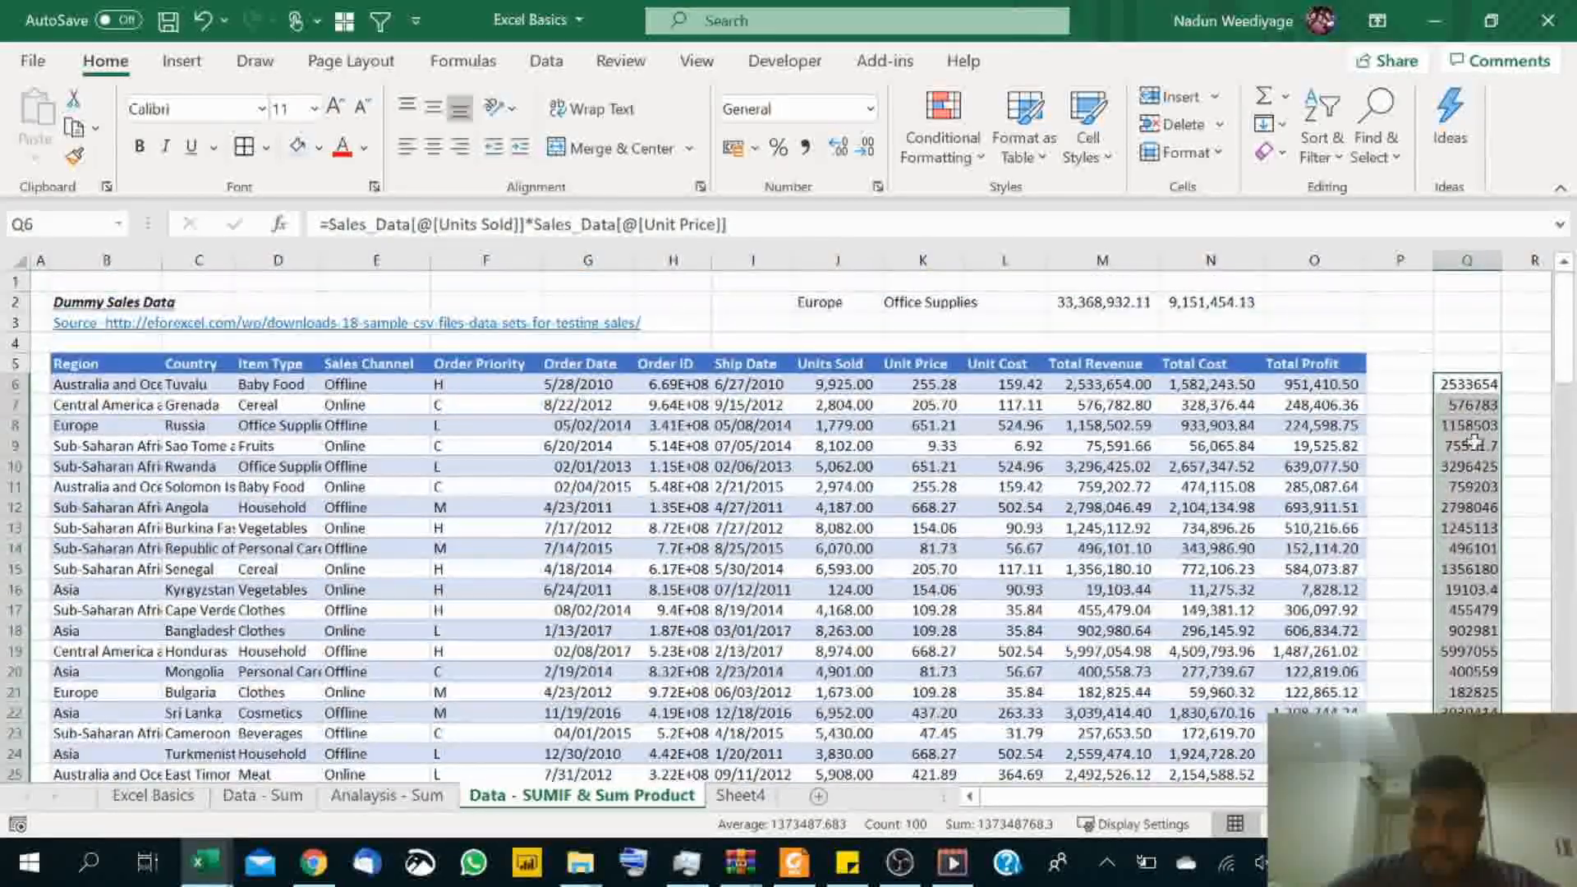
left_click(805, 148)
Total the row results in Q2 with =SUM(Q6:Q105) and format the total without decimals.
left_click(1483, 309)
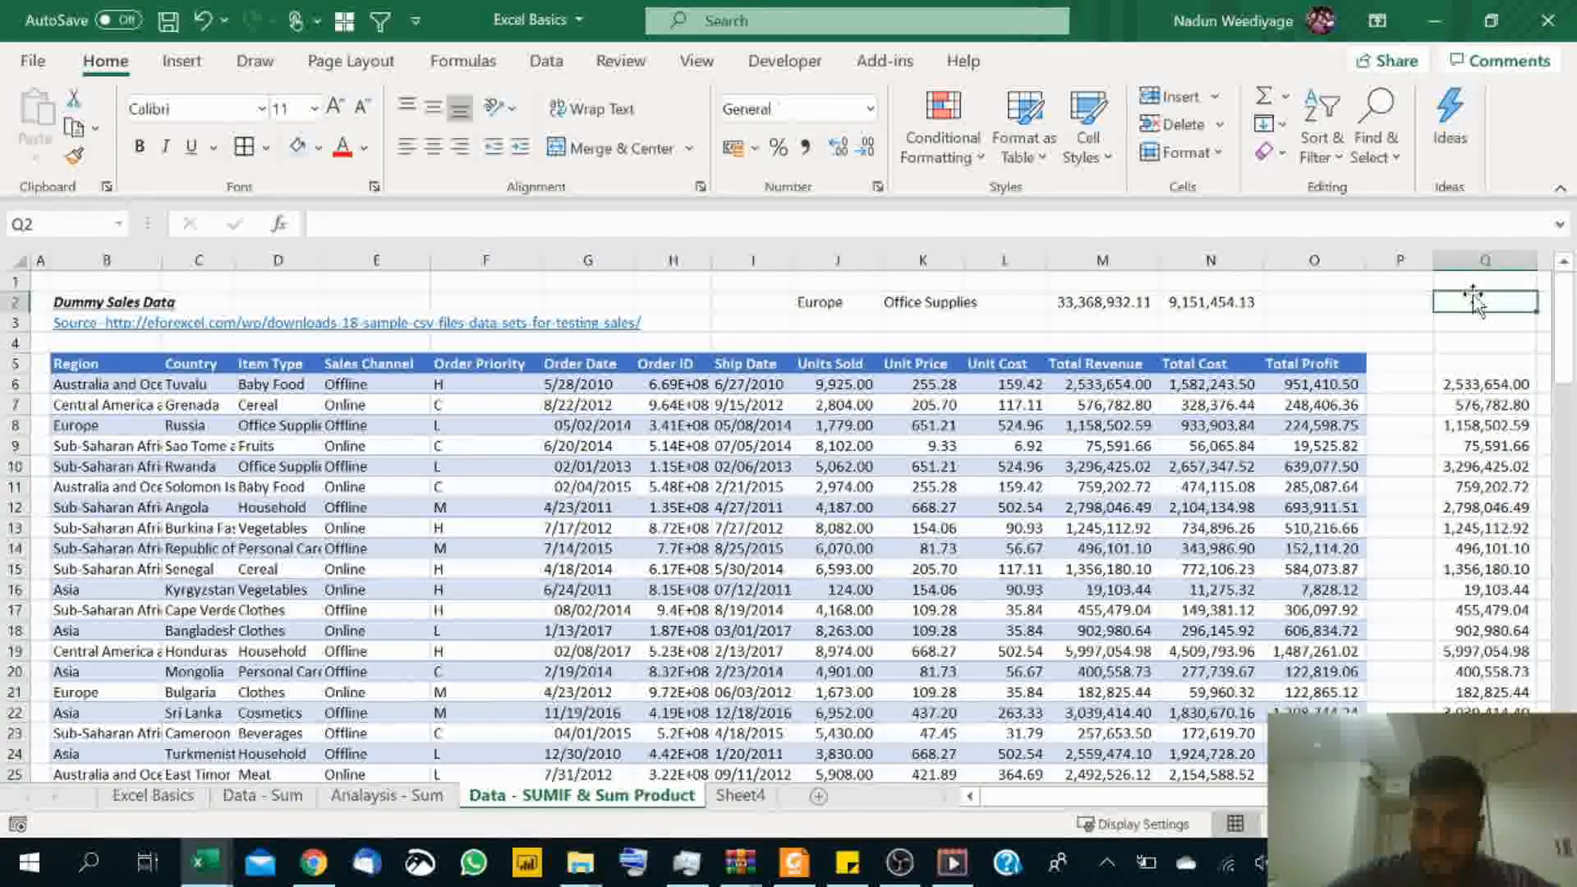
left_click(1267, 97)
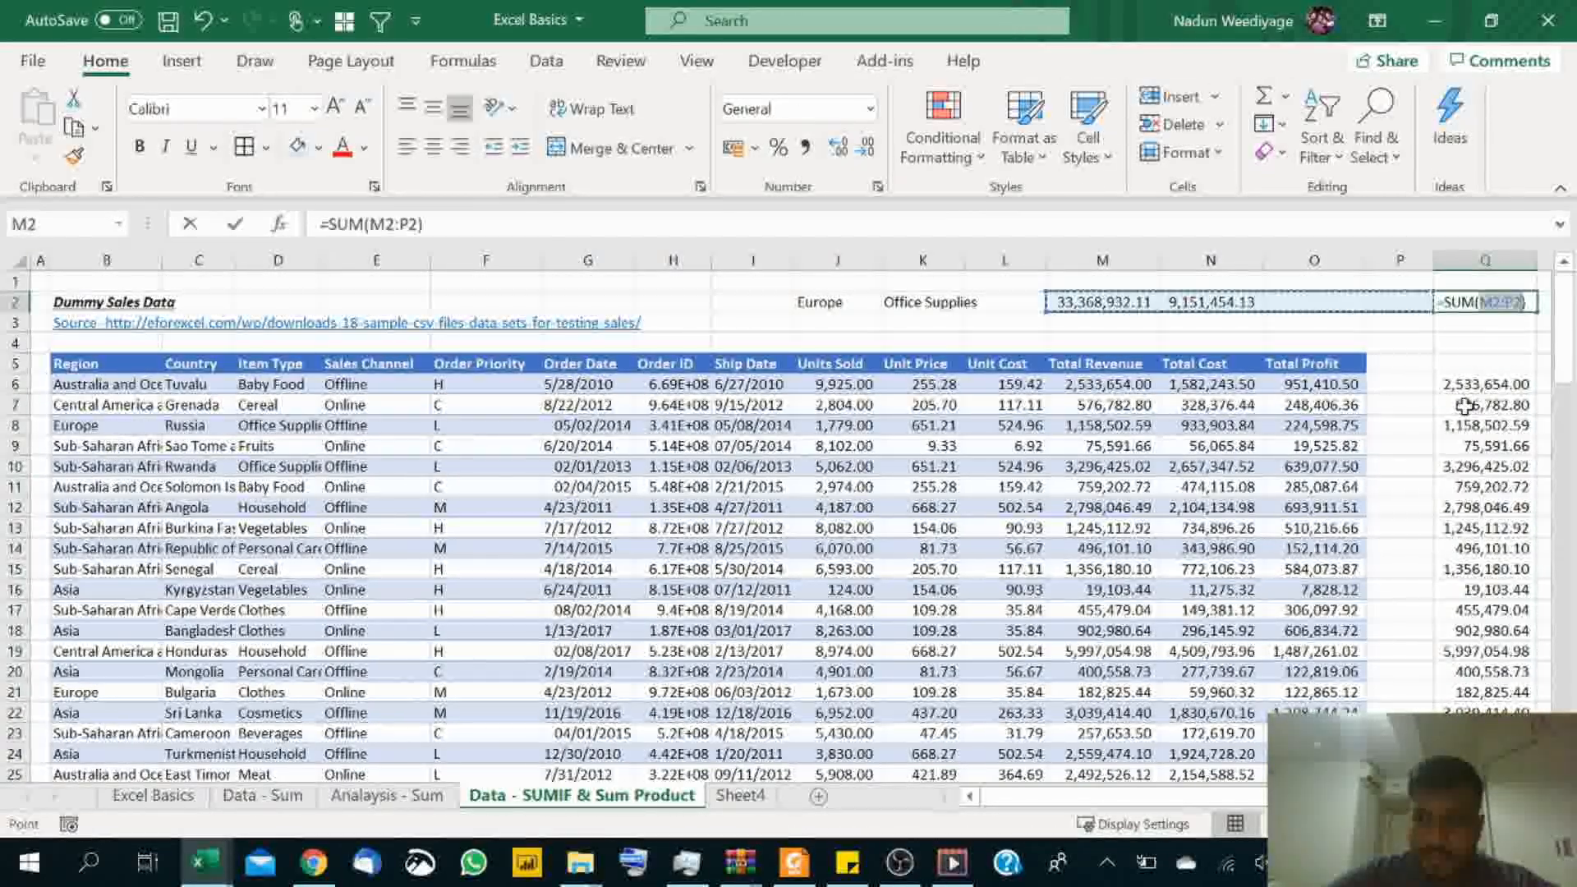
left_click(1485, 382)
key("ctrl+shift+Down")
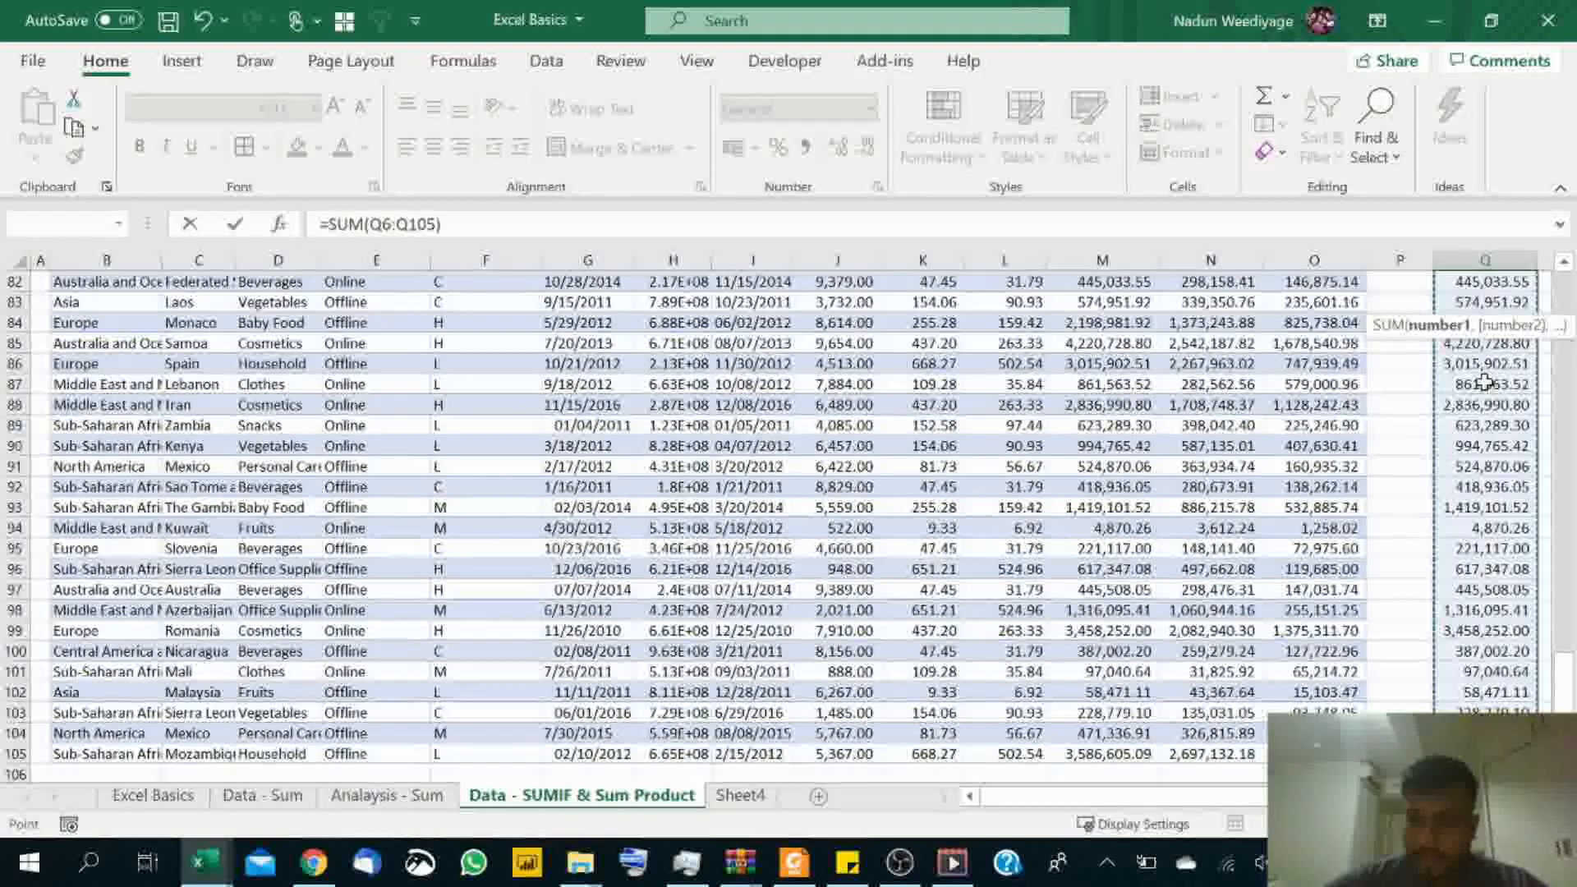
key("Return")
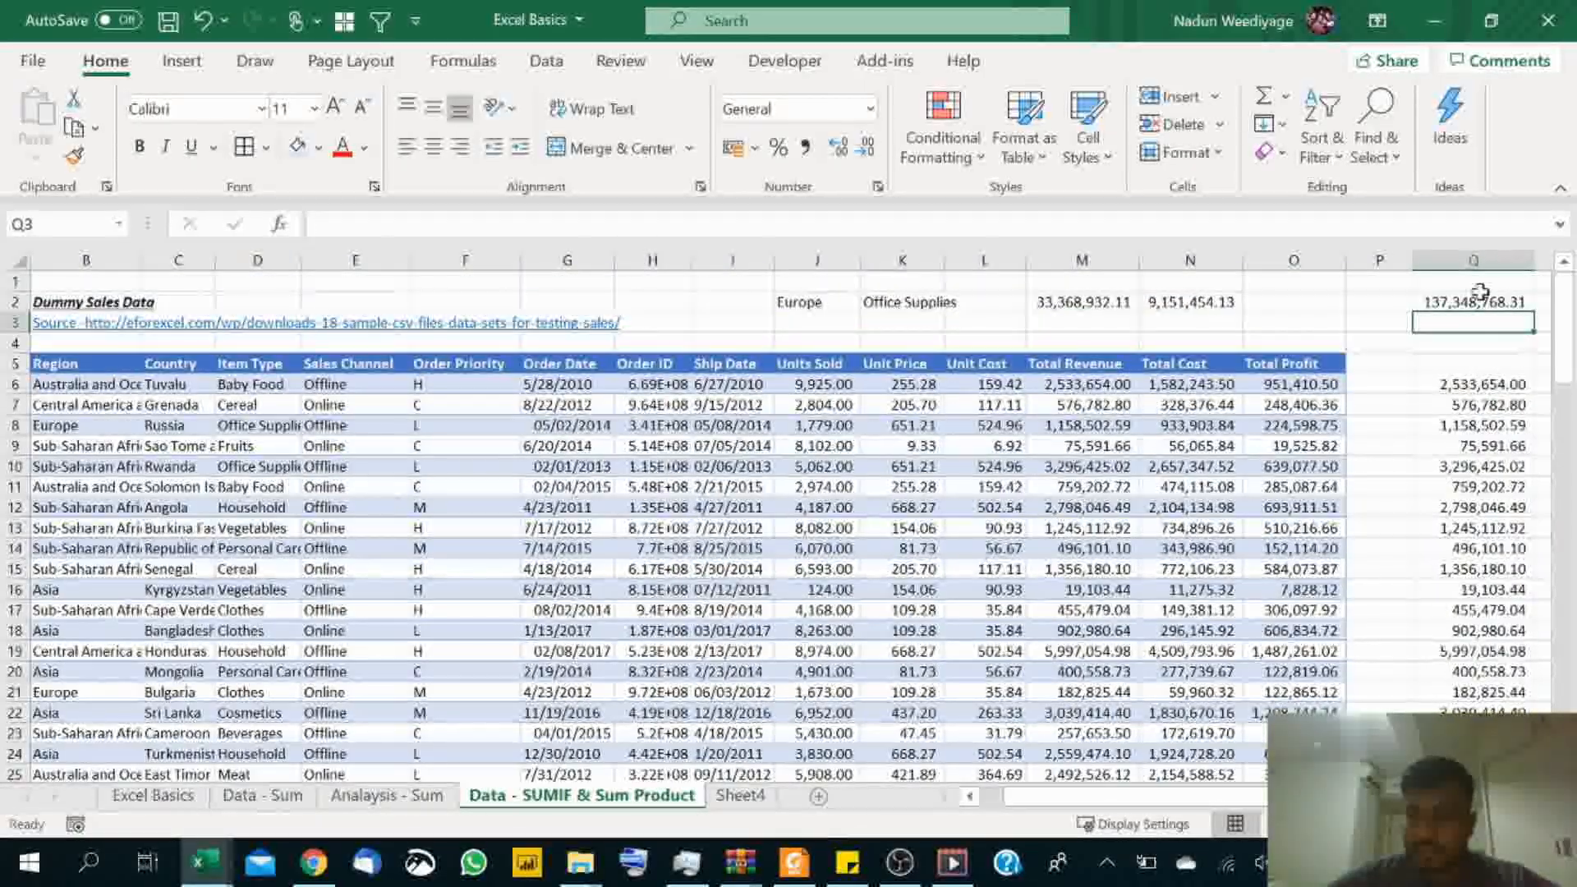
key("Up")
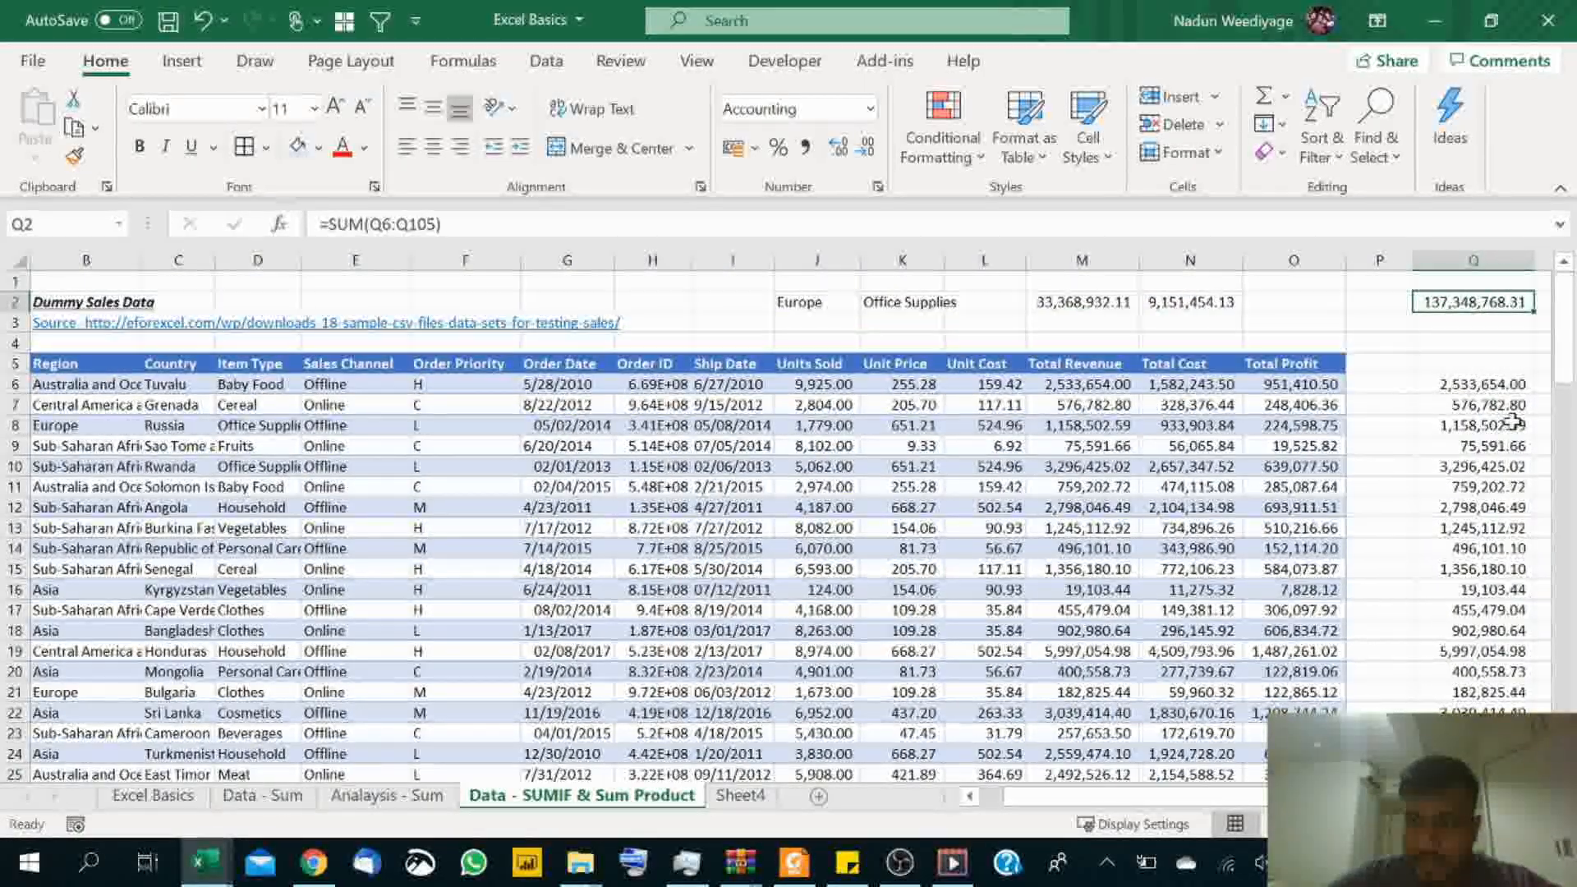
left_click(865, 152)
left_click(865, 152)
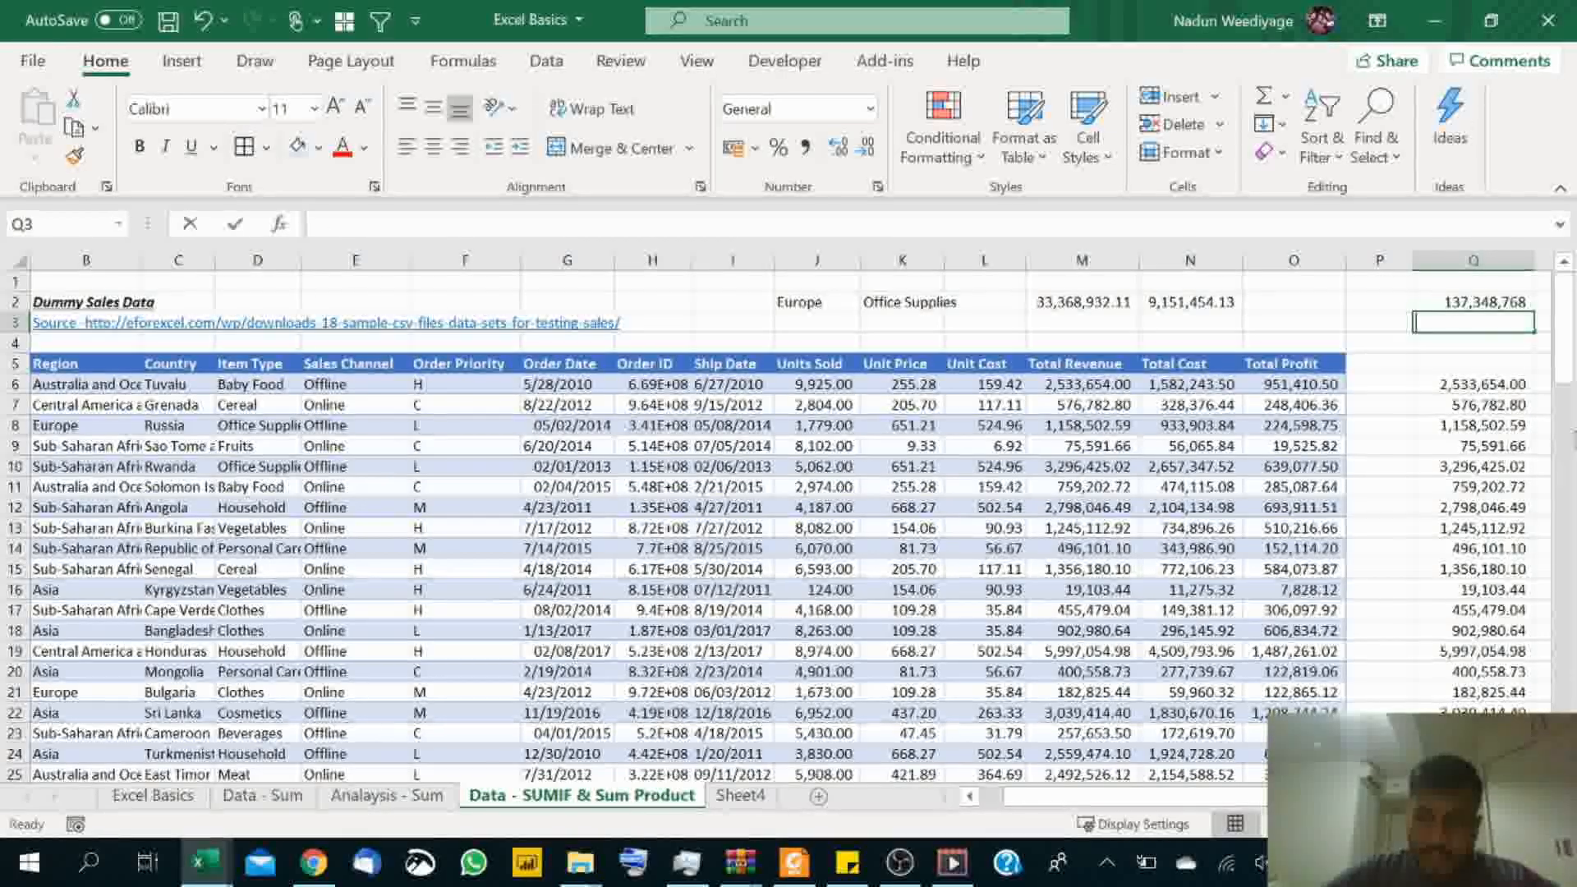
In Q3, enter a SUMPRODUCT formula multiplying the Sales_Data[Units Sold] column by the Sales_Data[Unit Price] column.
type("=sumproduct(")
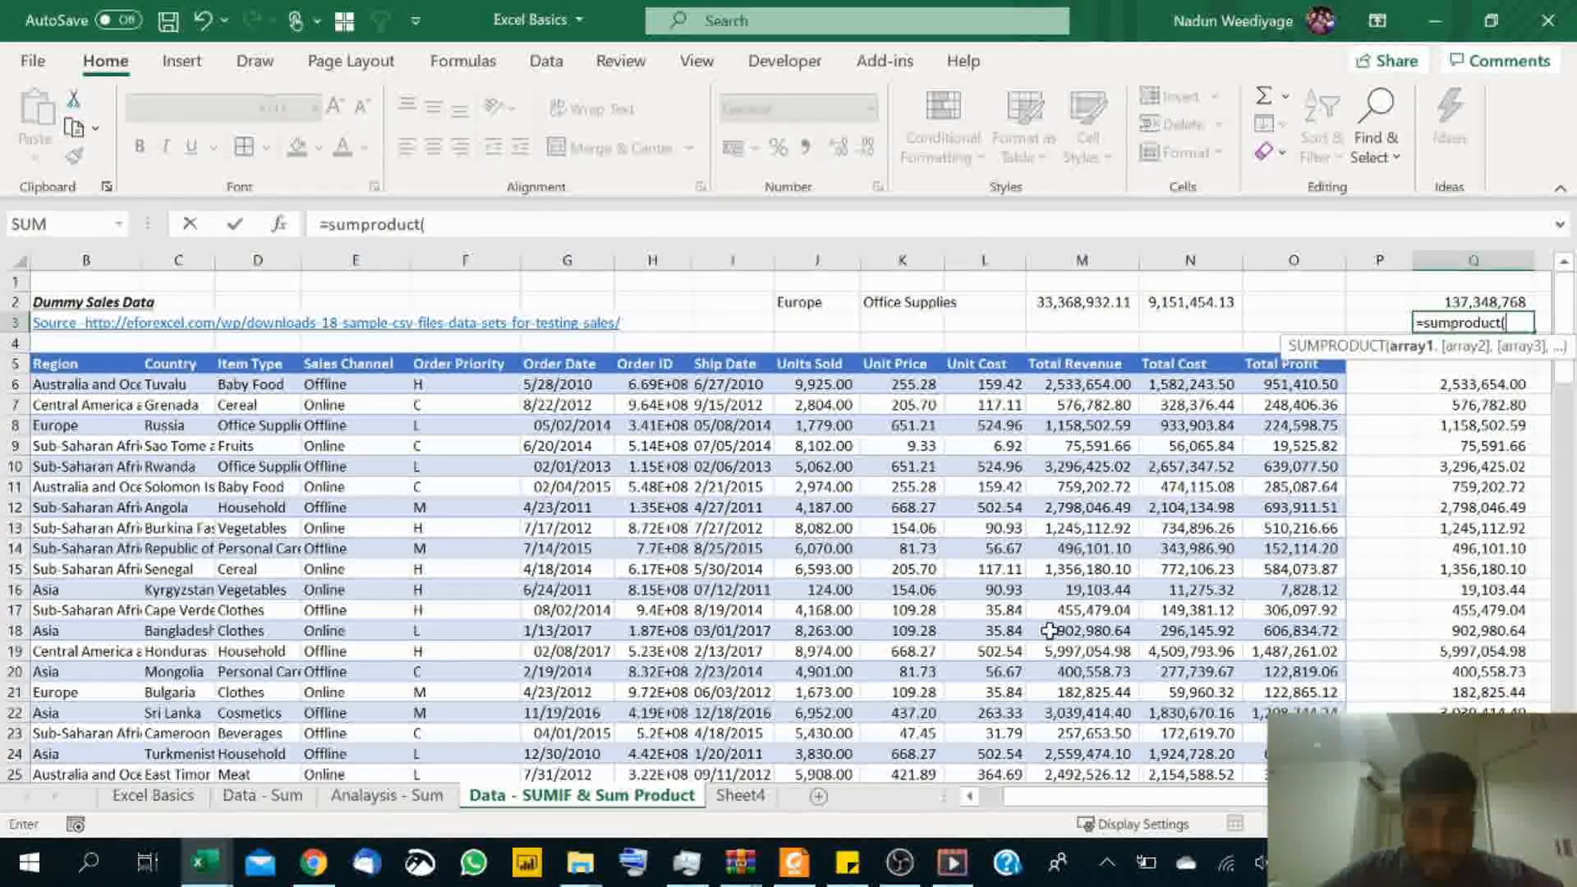
left_click(822, 383)
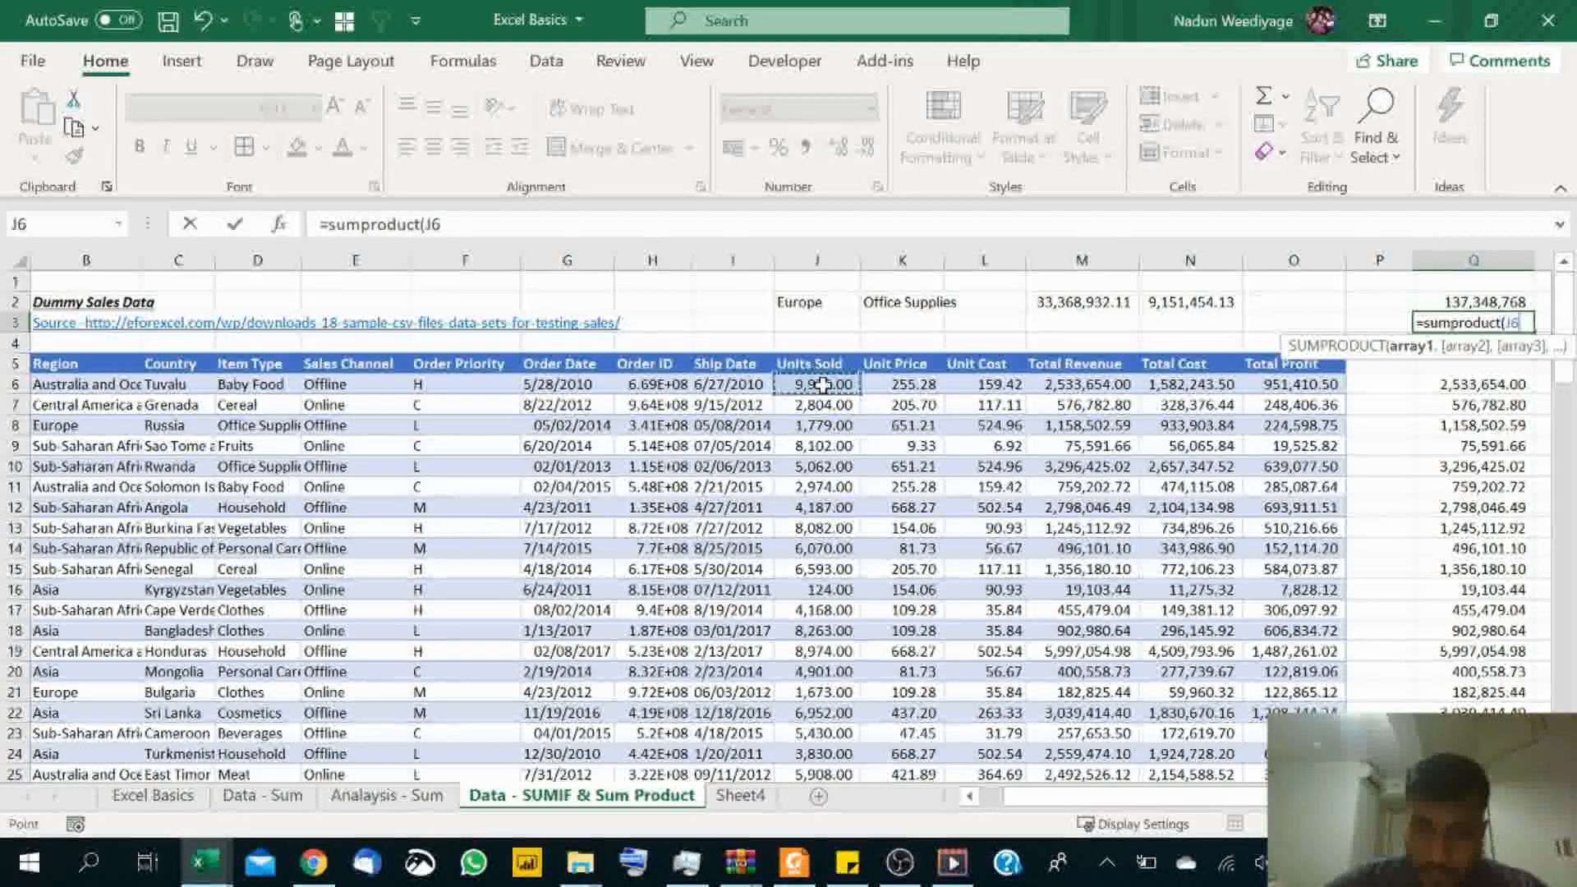
key("ctrl+shift+Down")
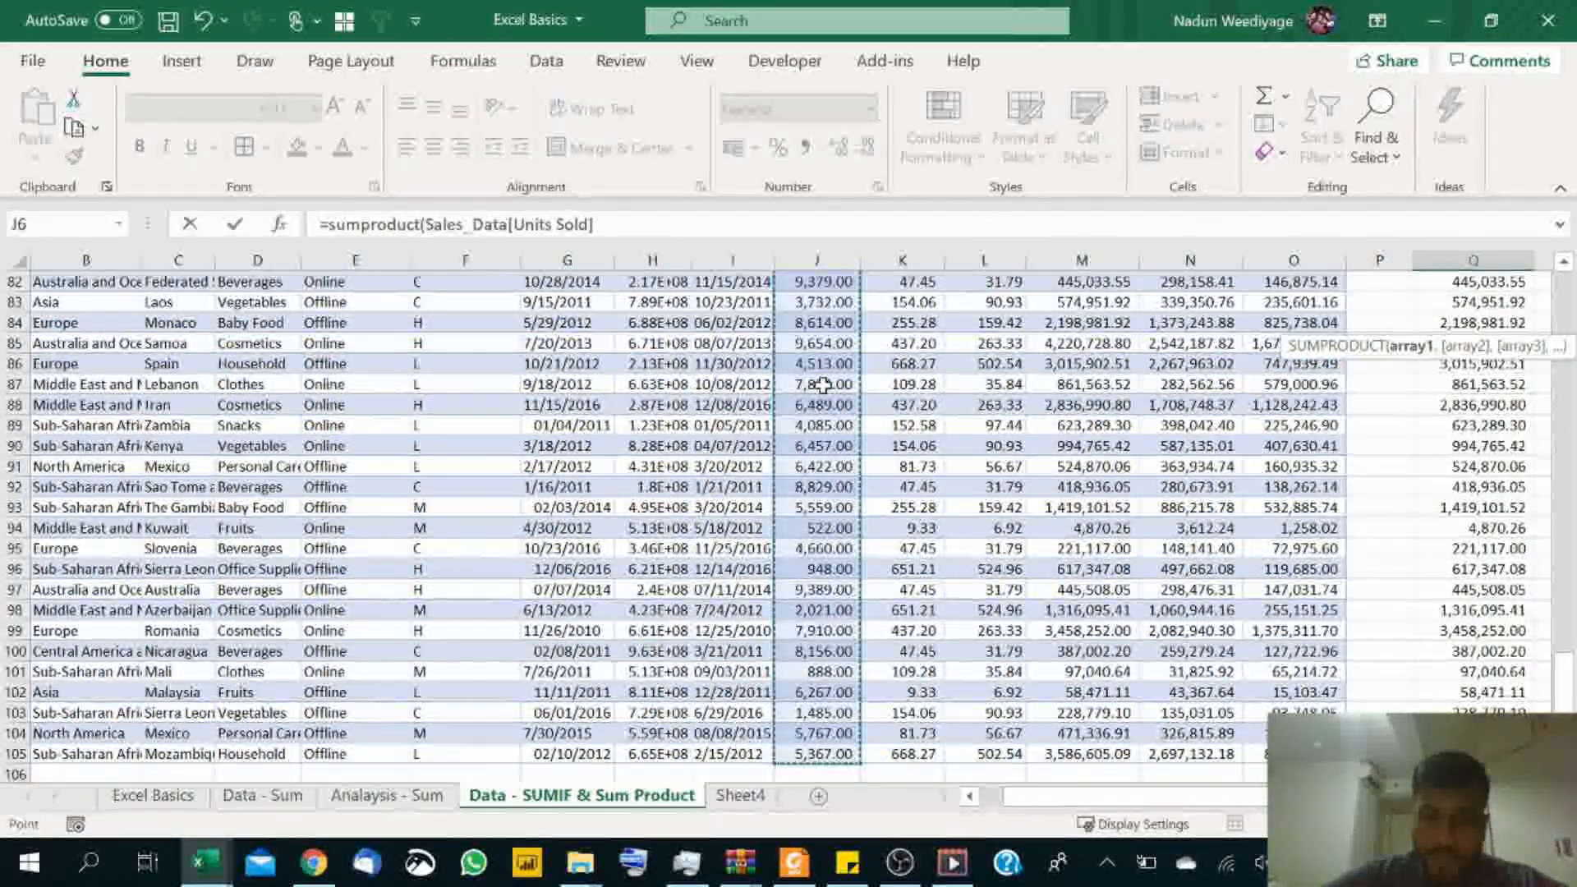
type(",")
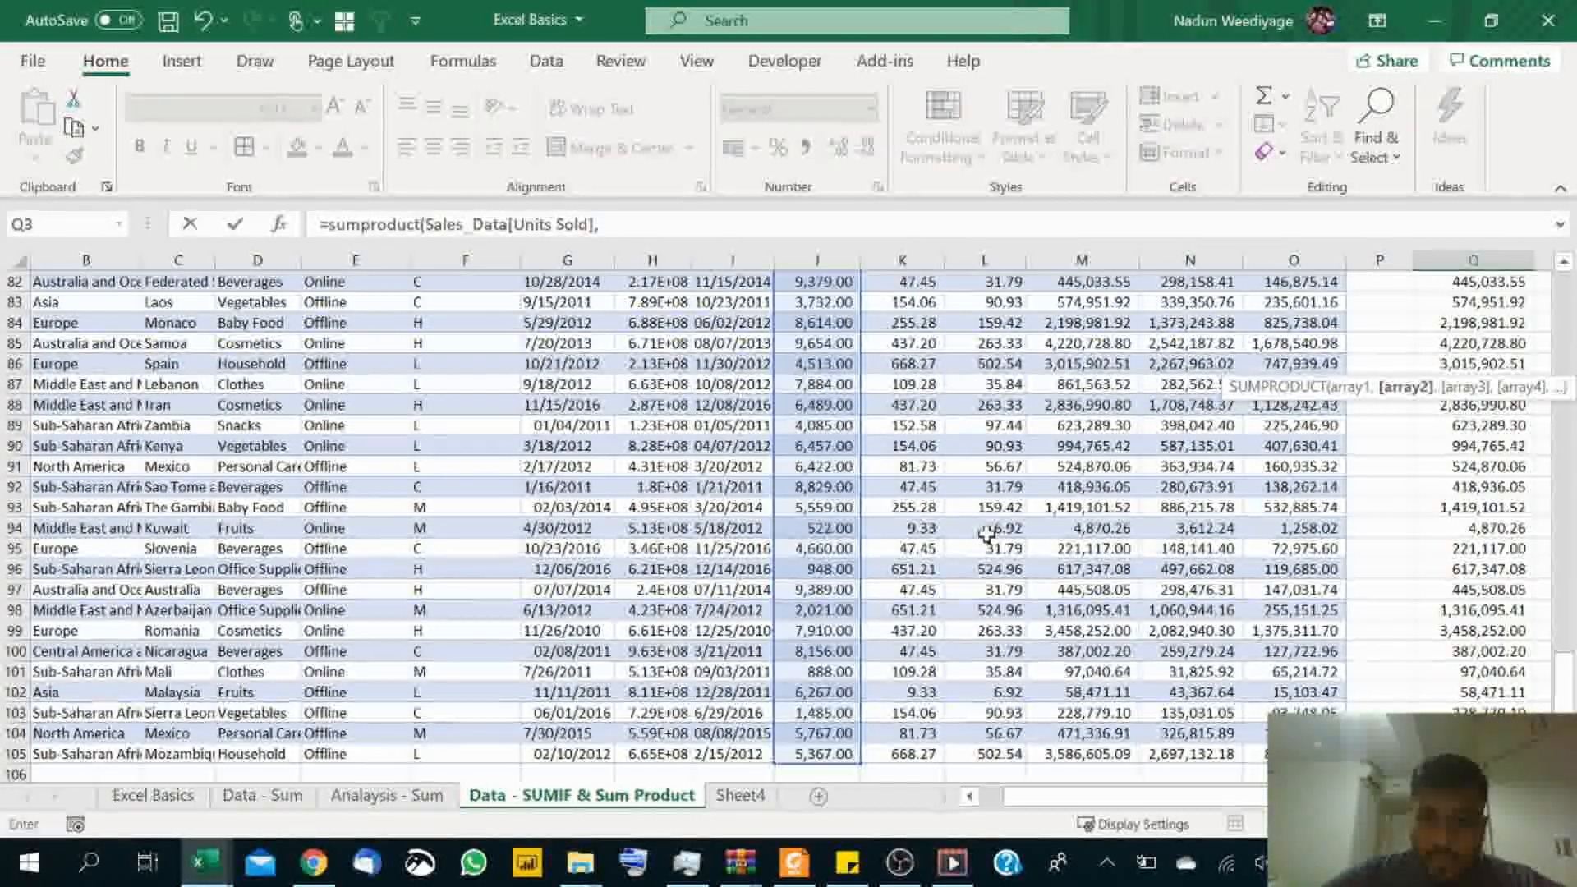
scroll(986, 533, "up", 19)
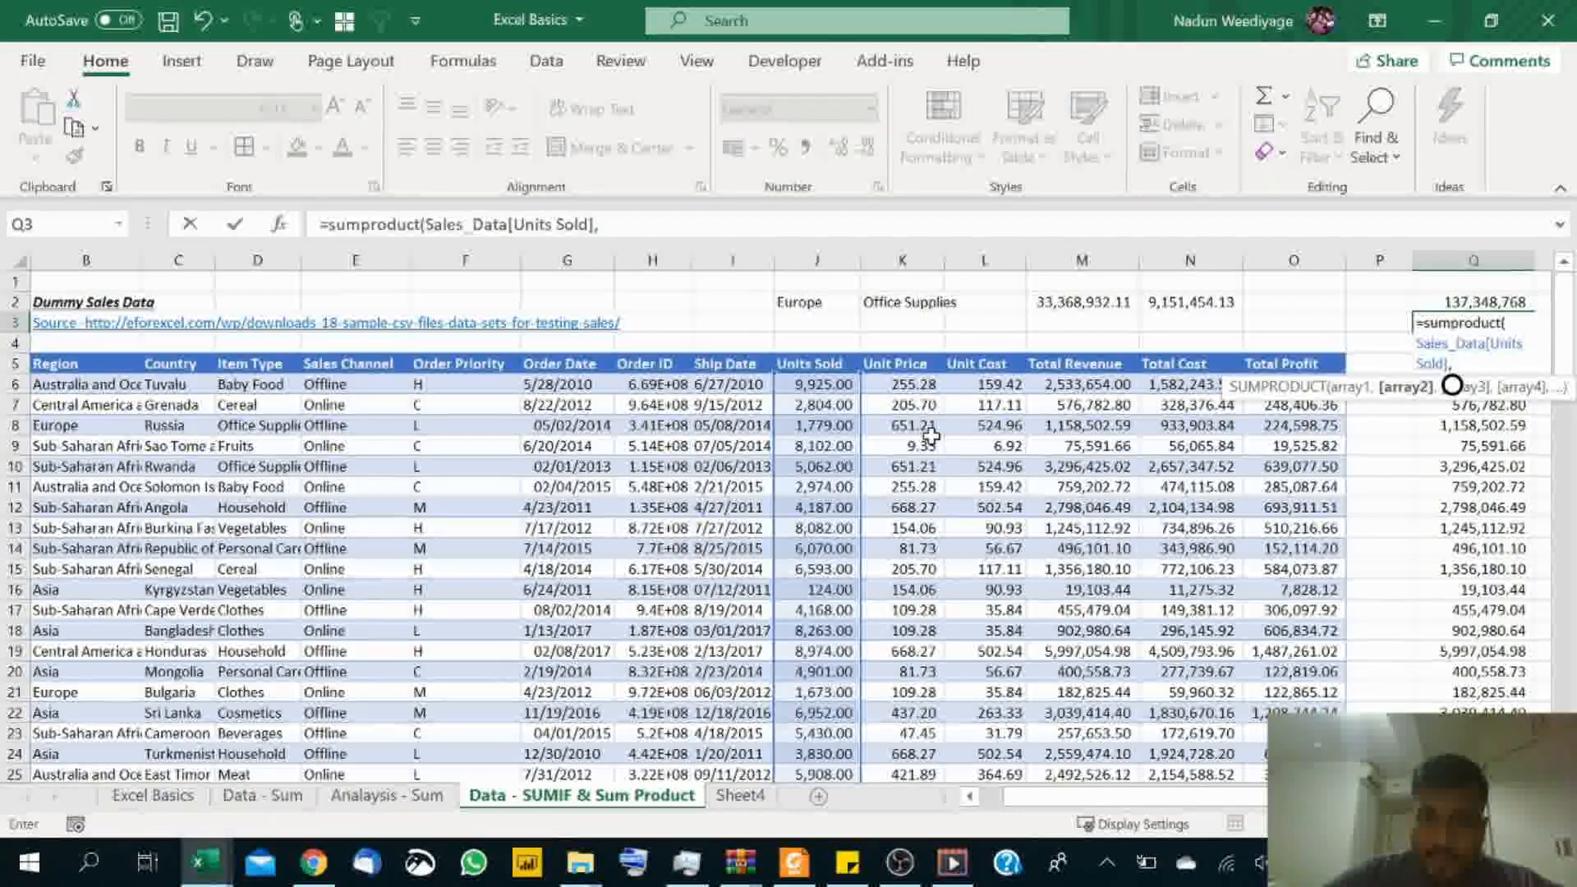
left_click(922, 384)
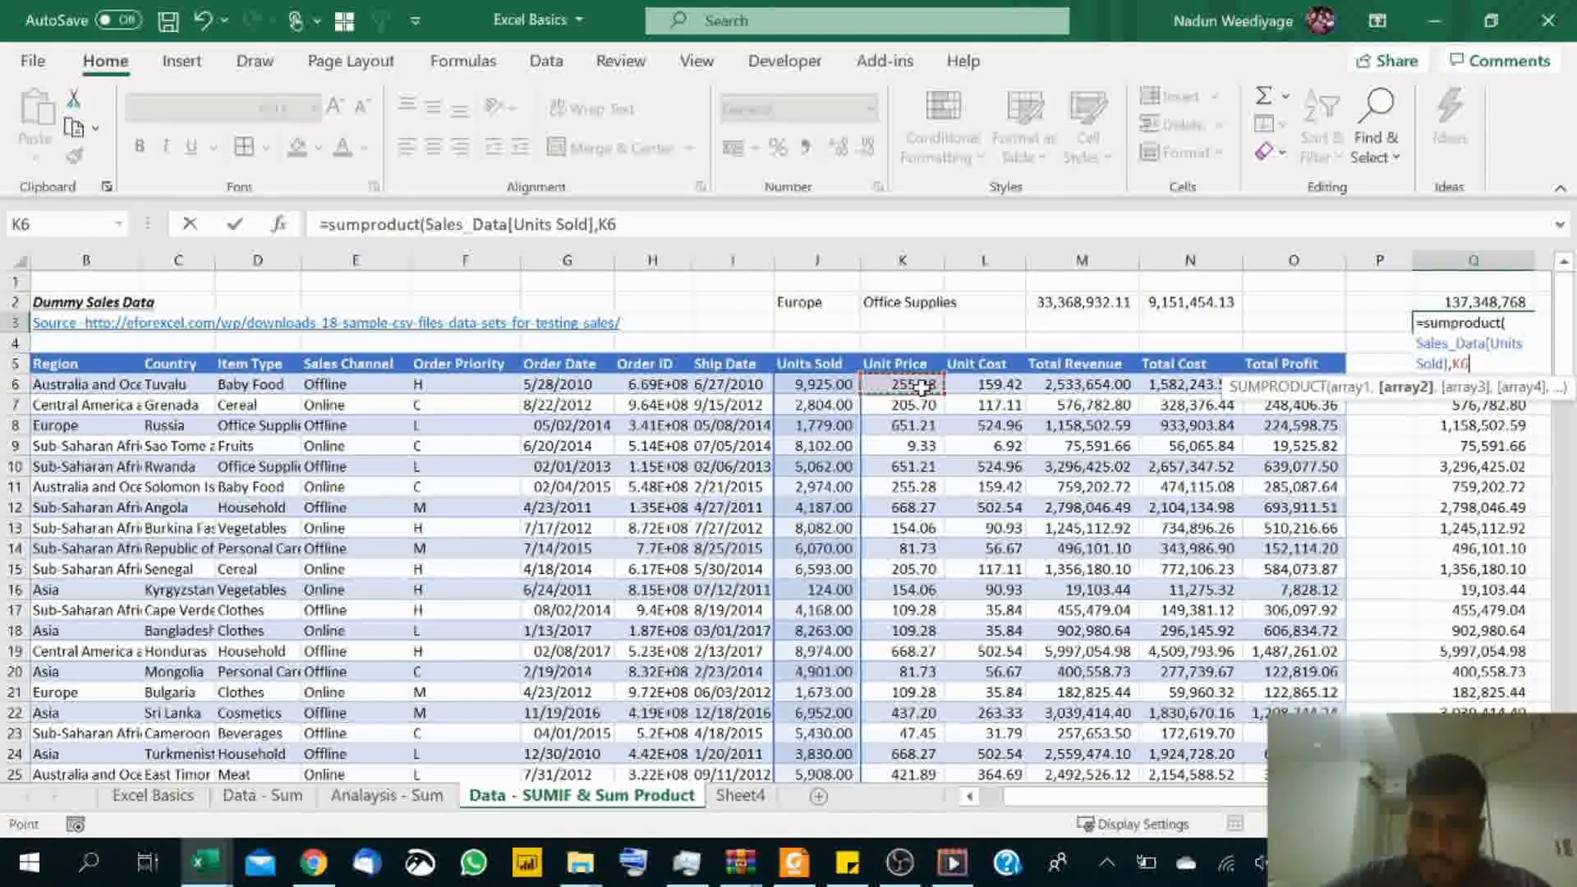
key("ctrl+shift+Down")
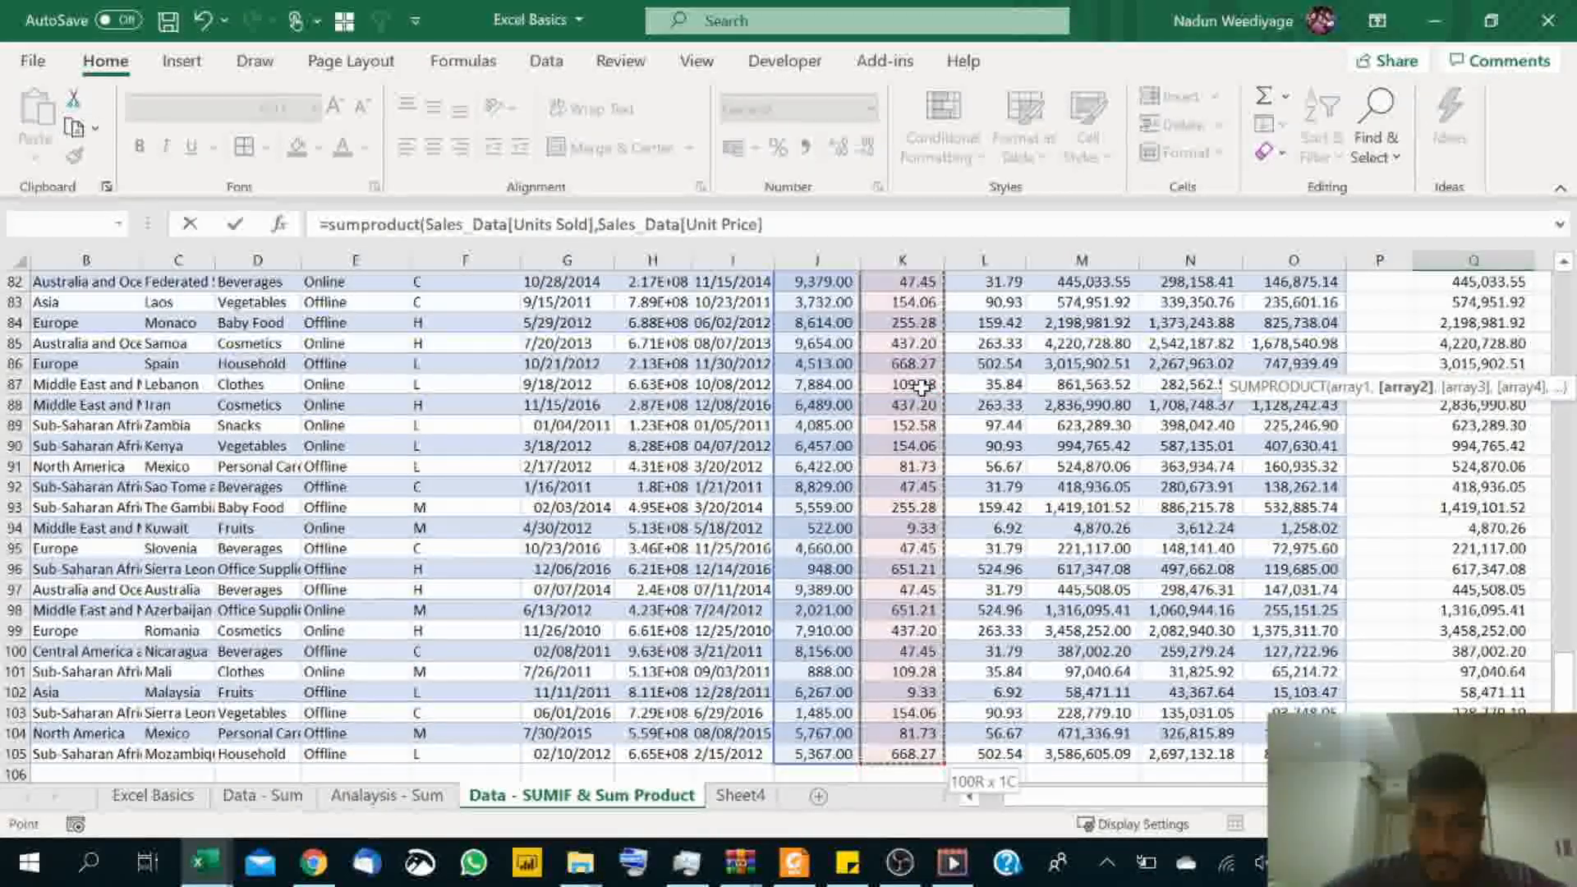
key("Return")
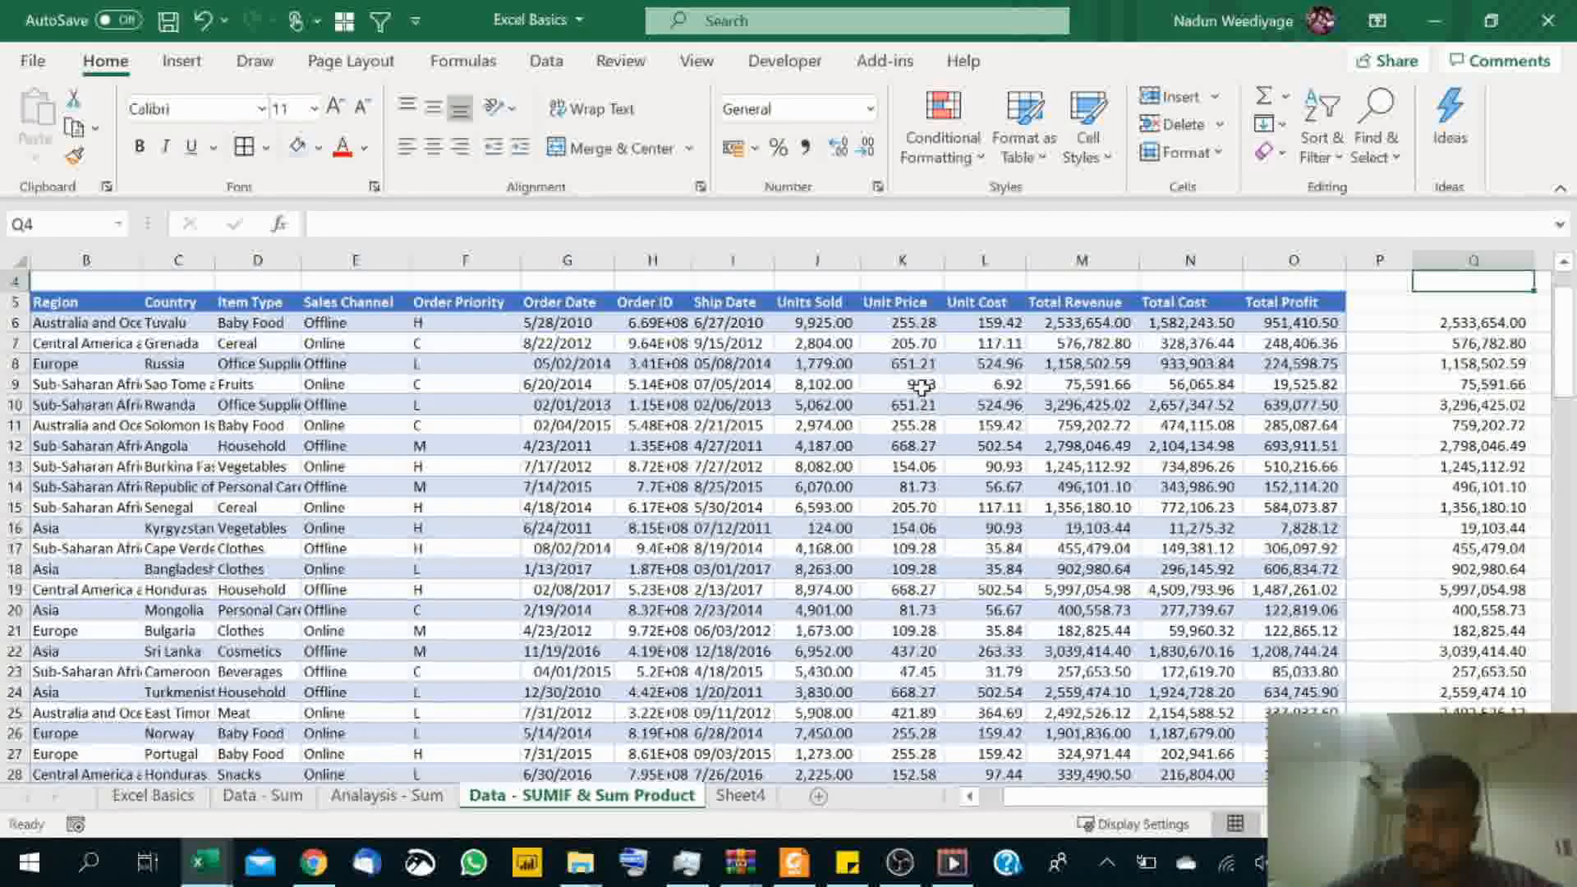
Format the SUMPRODUCT result in Q3 with thousands separators and no decimals.
scroll(1445, 315, "up", 1)
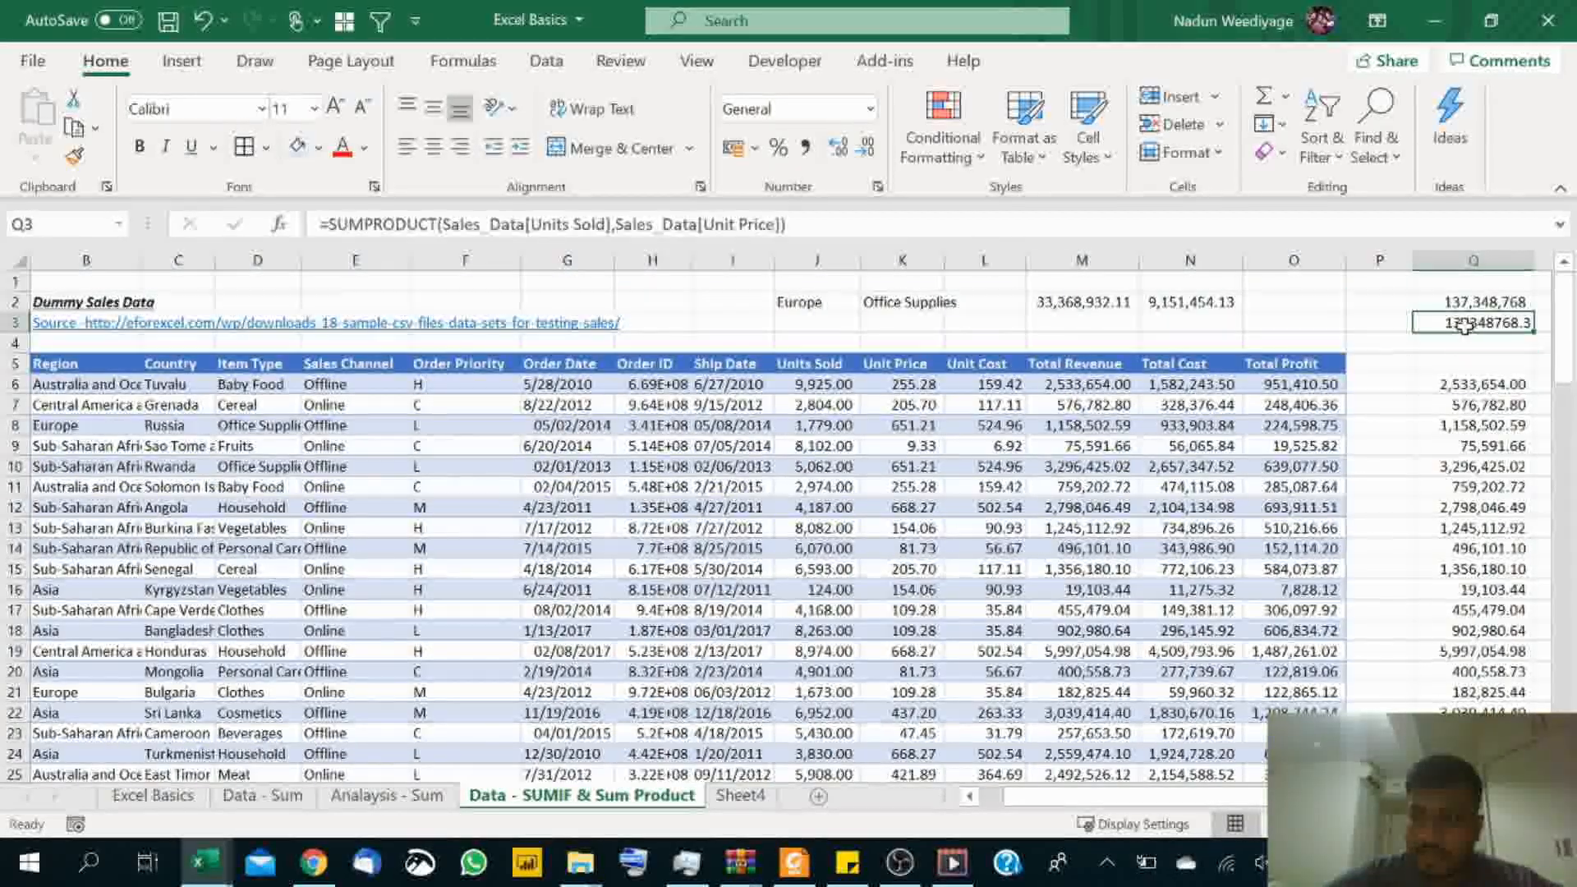
left_click(868, 148)
left_click(868, 149)
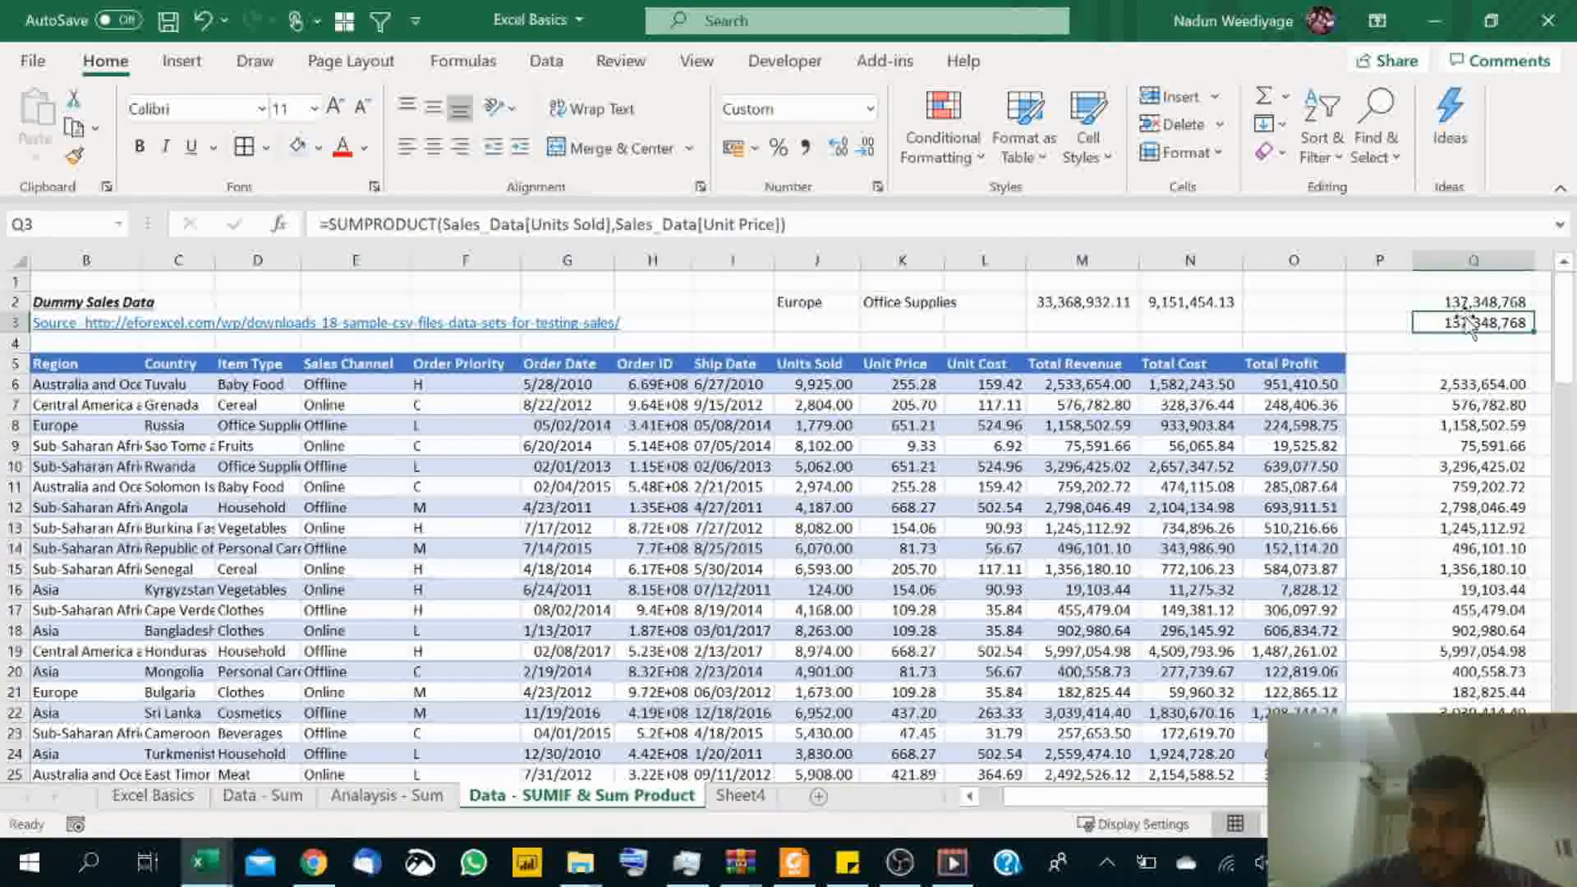